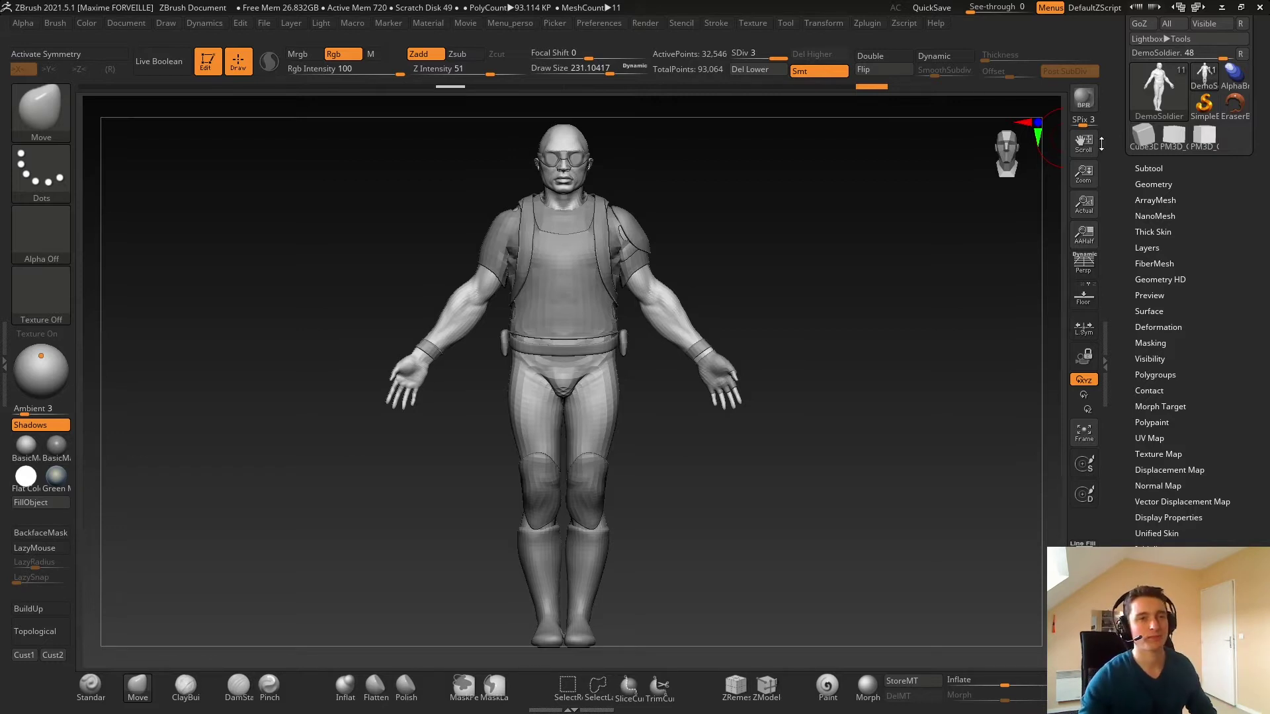
Switch to the PM3D_Cube3D tool and turn on perspective for the cube's angled view
left_click(1173, 137)
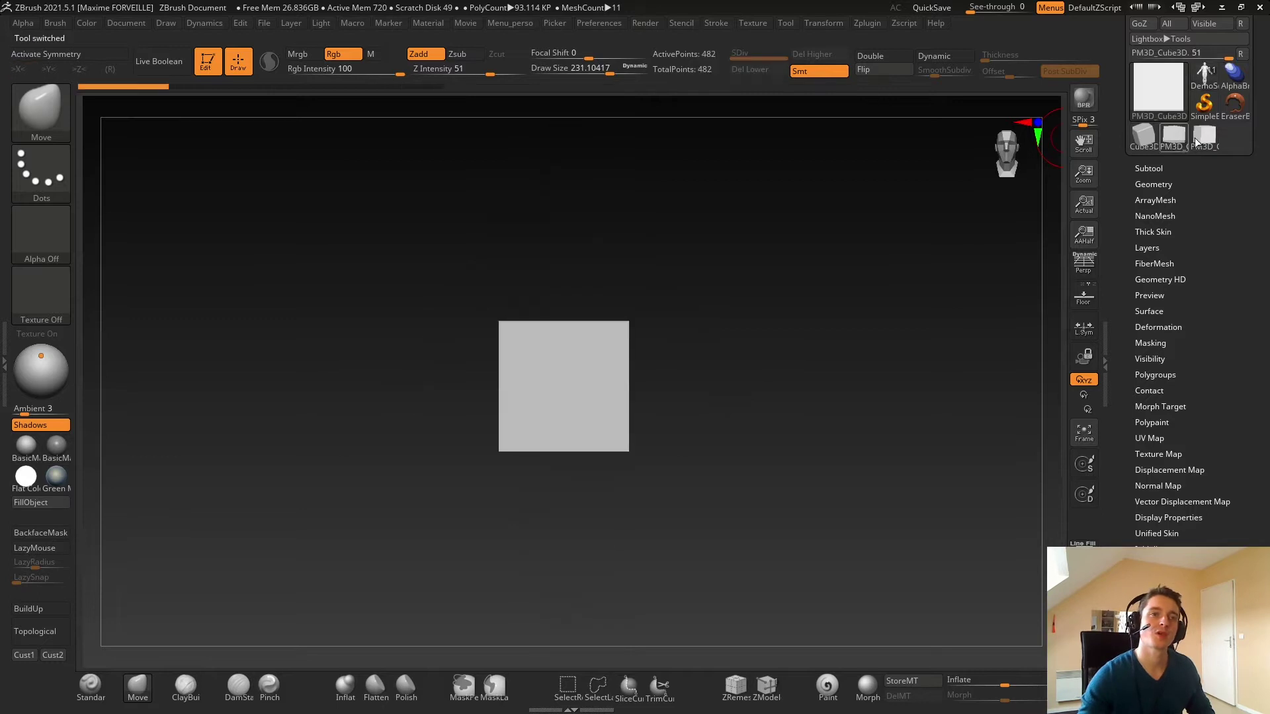
left_click_drag(610, 272, 627, 274)
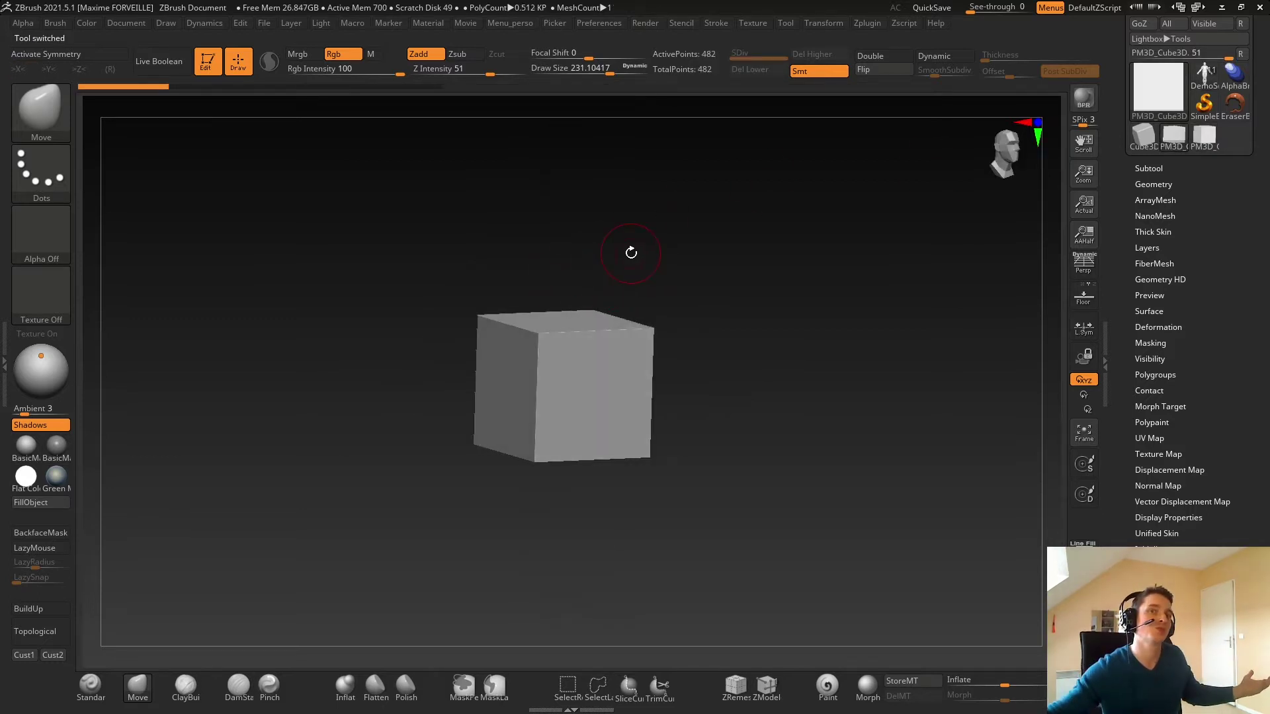
right_click_drag(552, 253, 530, 291, "ctrl")
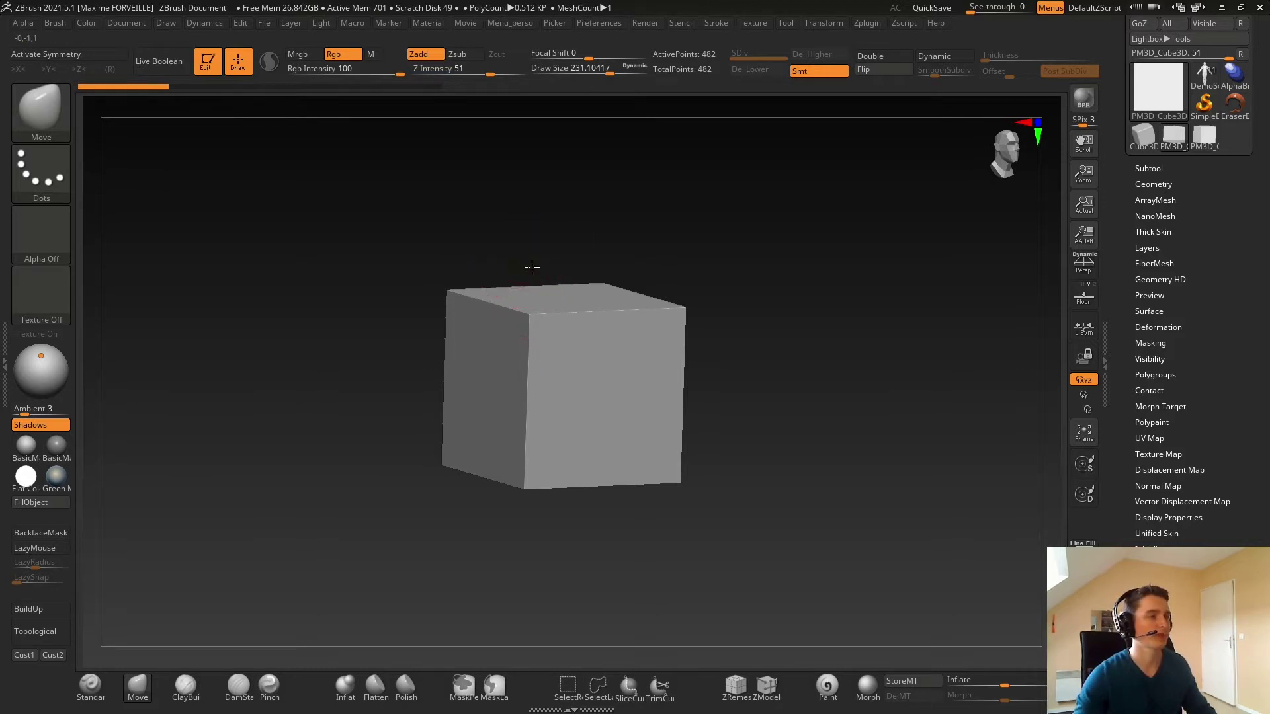
mouse_move(530, 269)
right_mouse_down("ctrl")
mouse_move(547, 276)
mouse_move(519, 289)
mouse_move(542, 288)
right_mouse_up("ctrl")
left_click(1088, 264)
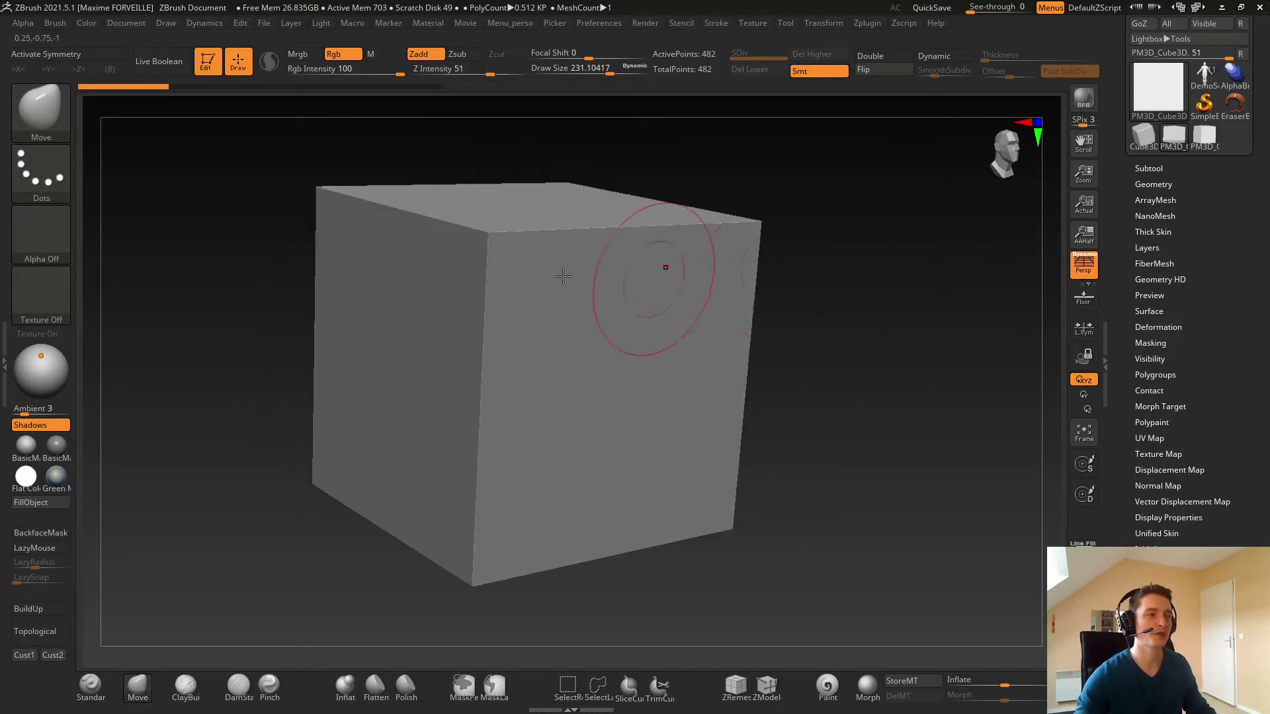
right_click_drag(652, 228, 549, 316, "ctrl")
right_click_drag(578, 271, 604, 292, "ctrl")
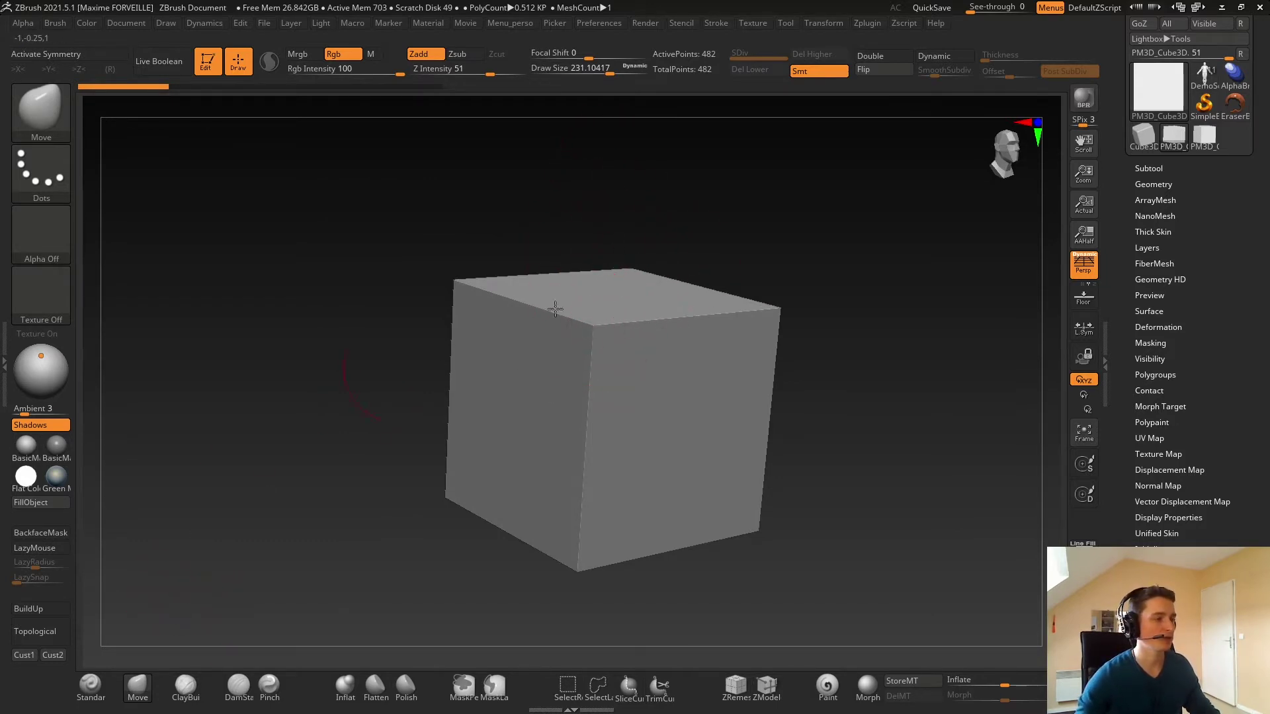
Pull a small area of the cube's side face with the Move brush at draw size about 14, and undo the stroke
key("s")
left_click_drag(586, 341, 547, 343)
right_click_drag(551, 329, 574, 360, "ctrl")
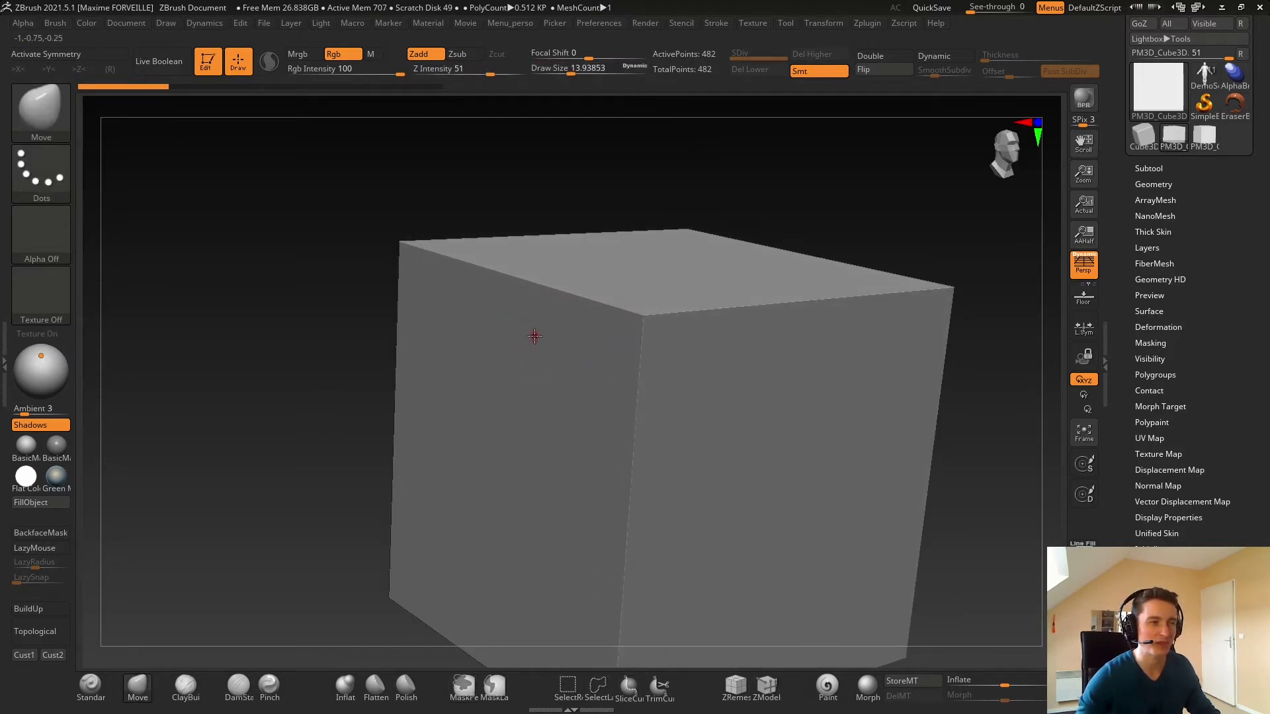
mouse_move(534, 336)
left_mouse_down()
mouse_move(495, 346)
mouse_move(514, 343)
left_mouse_up()
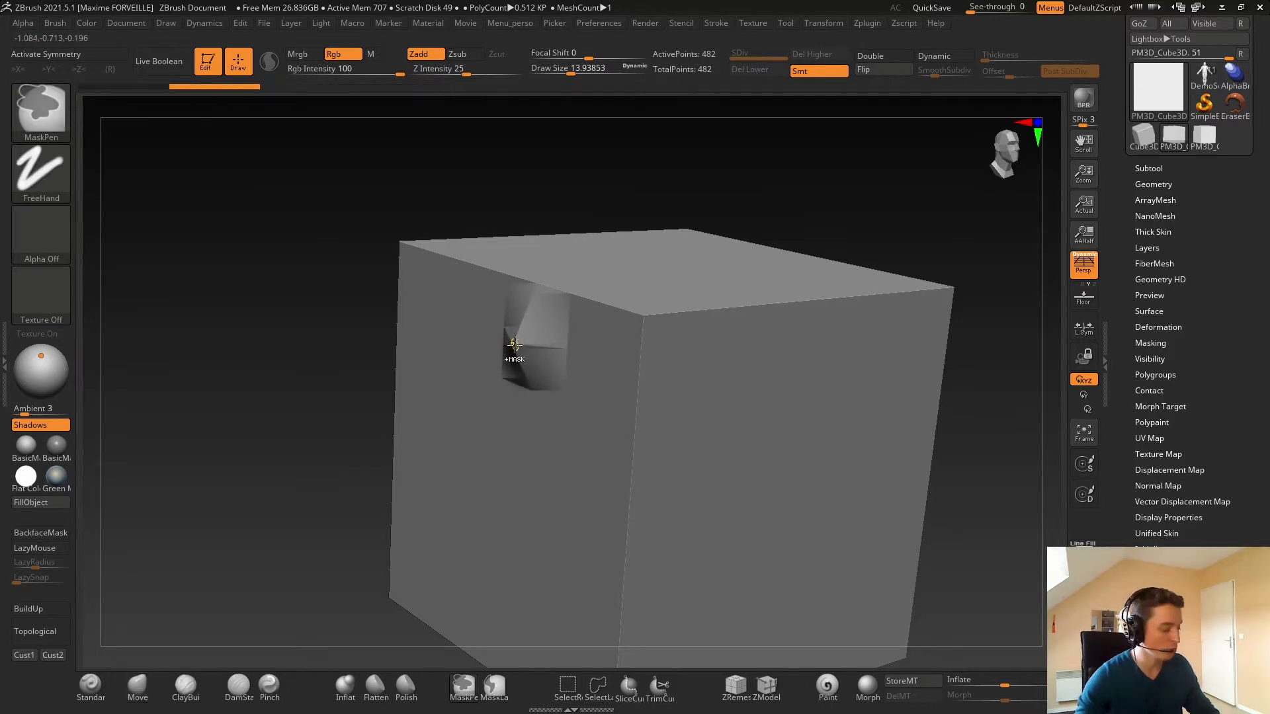
key("ctrl+z")
Stretch one side of the cube outward with the Move brush at draw size 1000, and undo the stroke
scroll(604, 315, "down", 2)
key("s")
left_click_drag(582, 312, 721, 315)
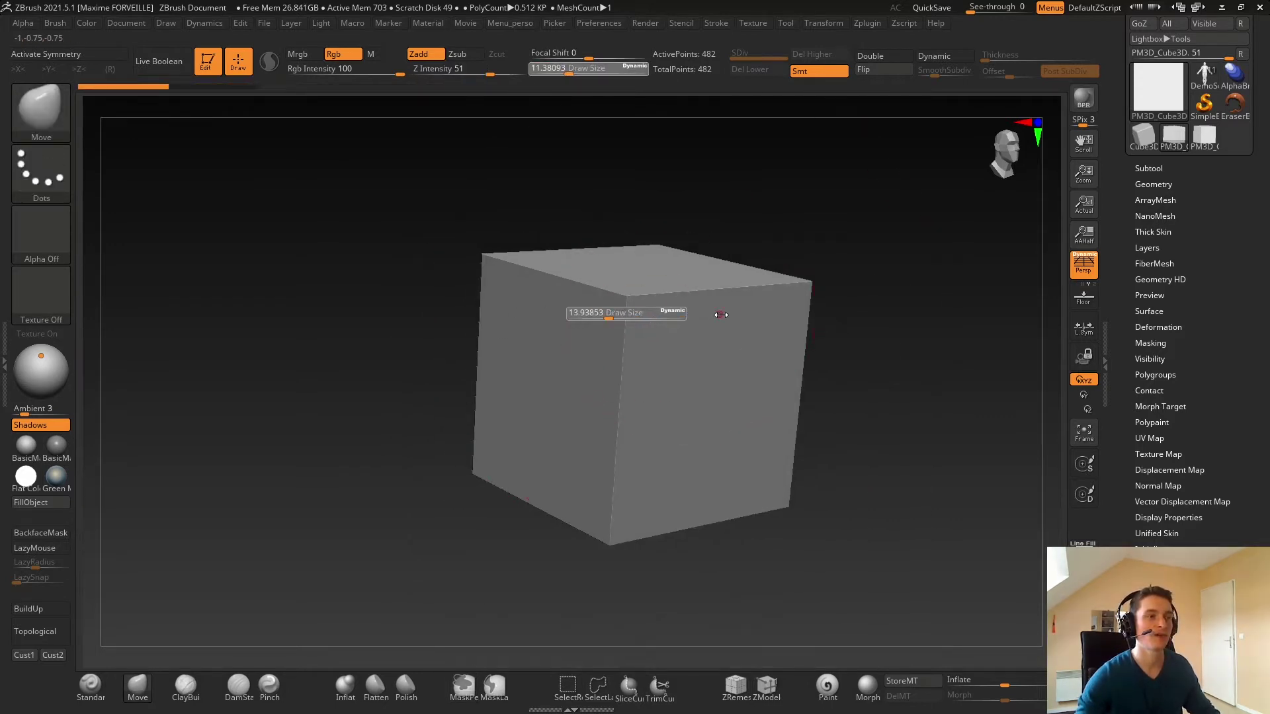
right_click_drag(721, 315, 731, 284, "ctrl")
key("s")
left_click_drag(748, 309, 832, 308)
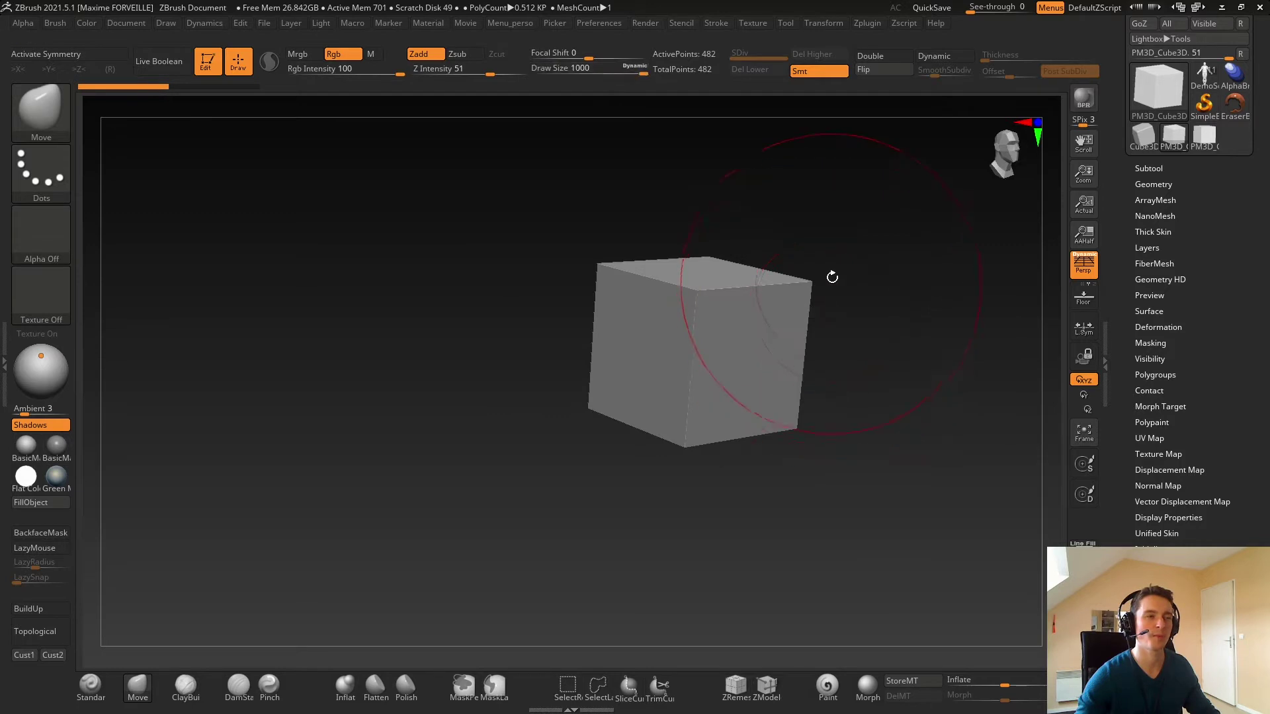
right_click_drag(832, 277, 724, 314, "alt")
left_click_drag(697, 321, 918, 248)
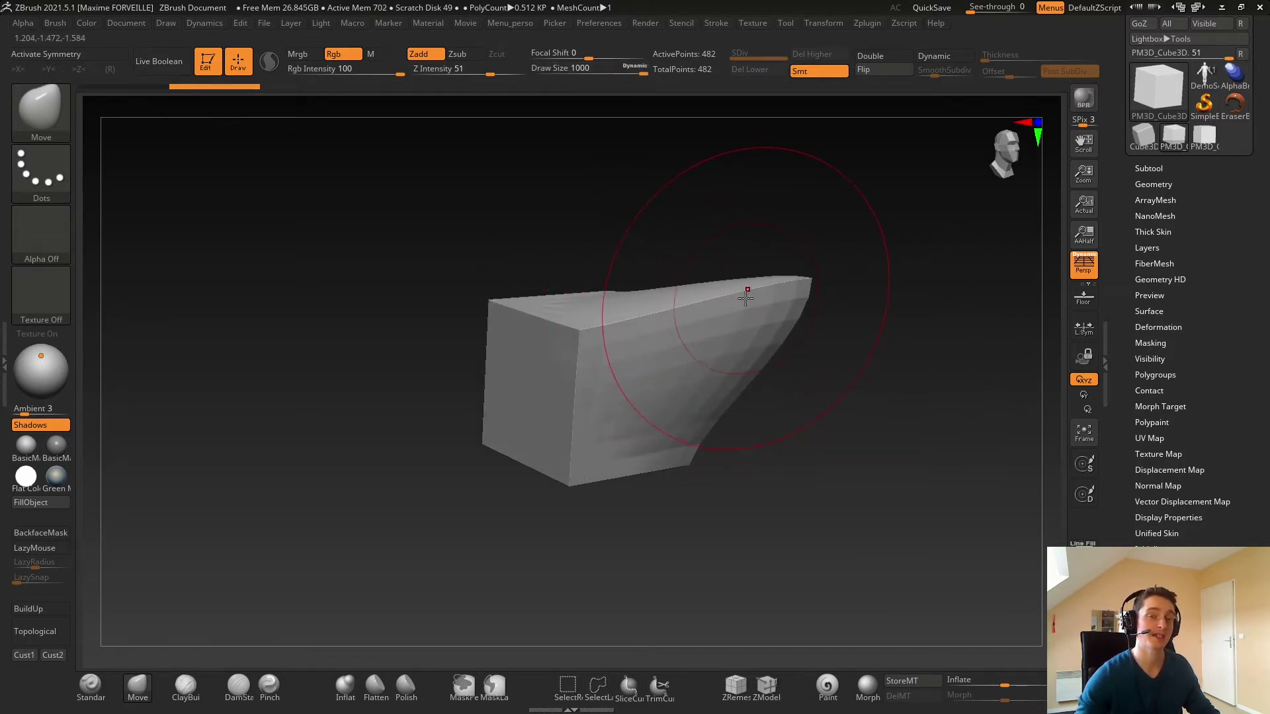
key("ctrl+z")
key("ctrl+z")
key("ctrl+z")
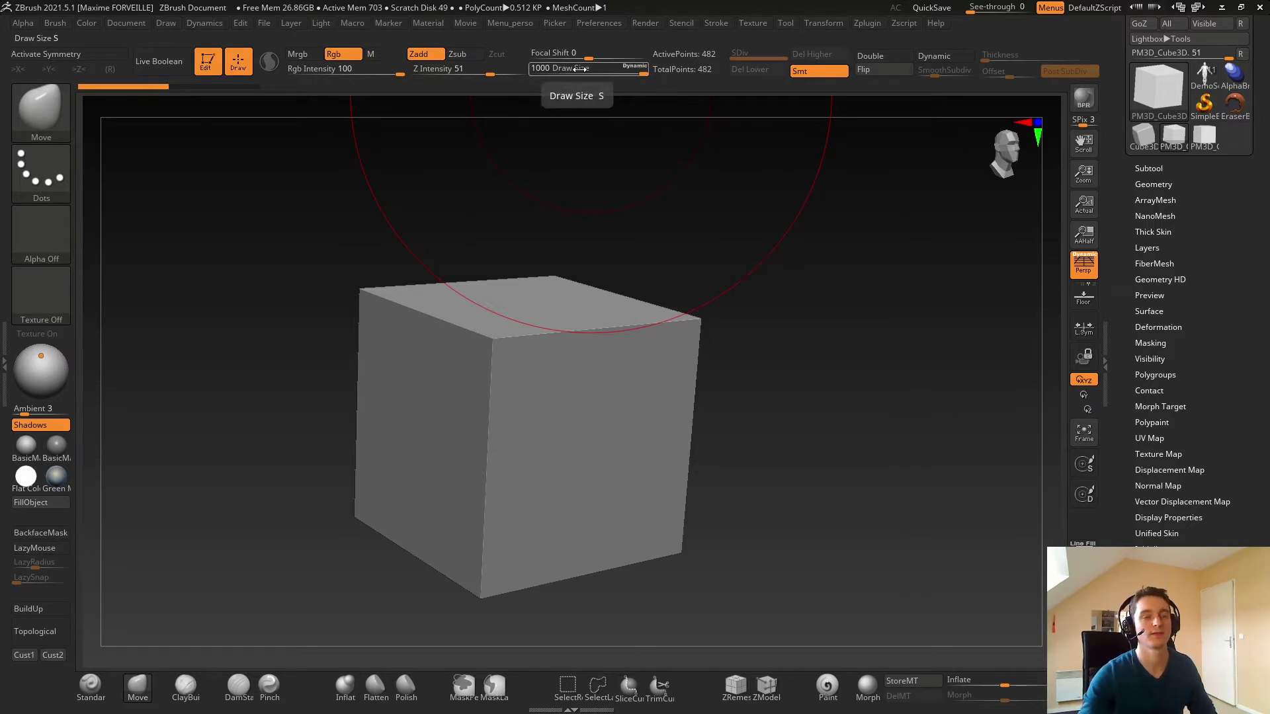
Try to raise the brush's draw size beyond 1000
left_click(633, 68)
left_click_drag(634, 69, 643, 69)
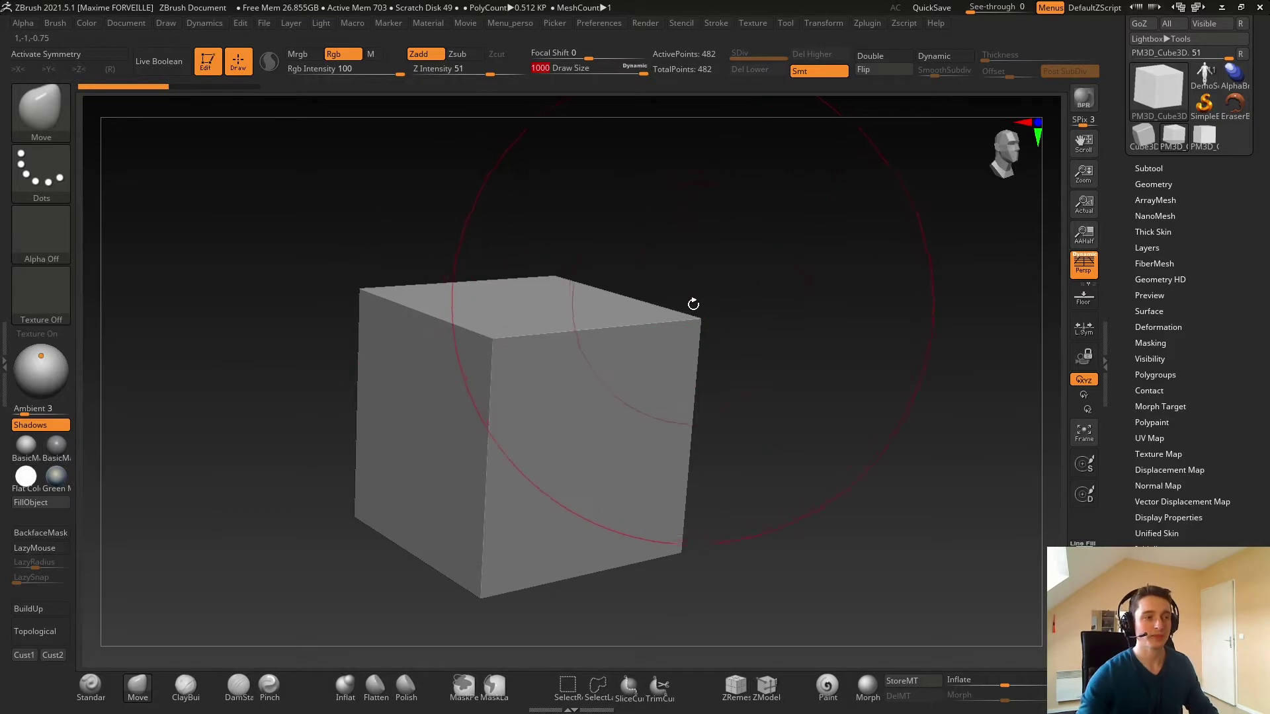
right_click_drag(692, 303, 615, 344, "ctrl")
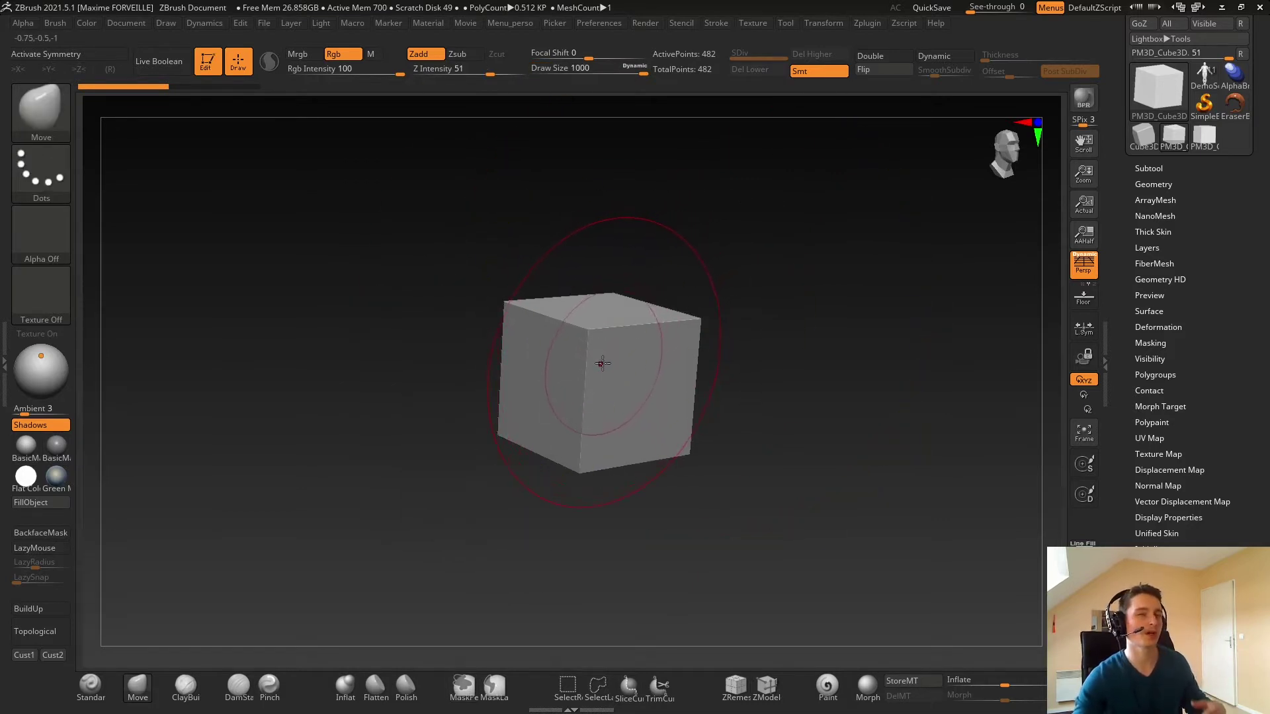
Switch to the PM3D_Cube3D_1 tool and reduce the brush's draw size to about 239
left_click(1207, 139)
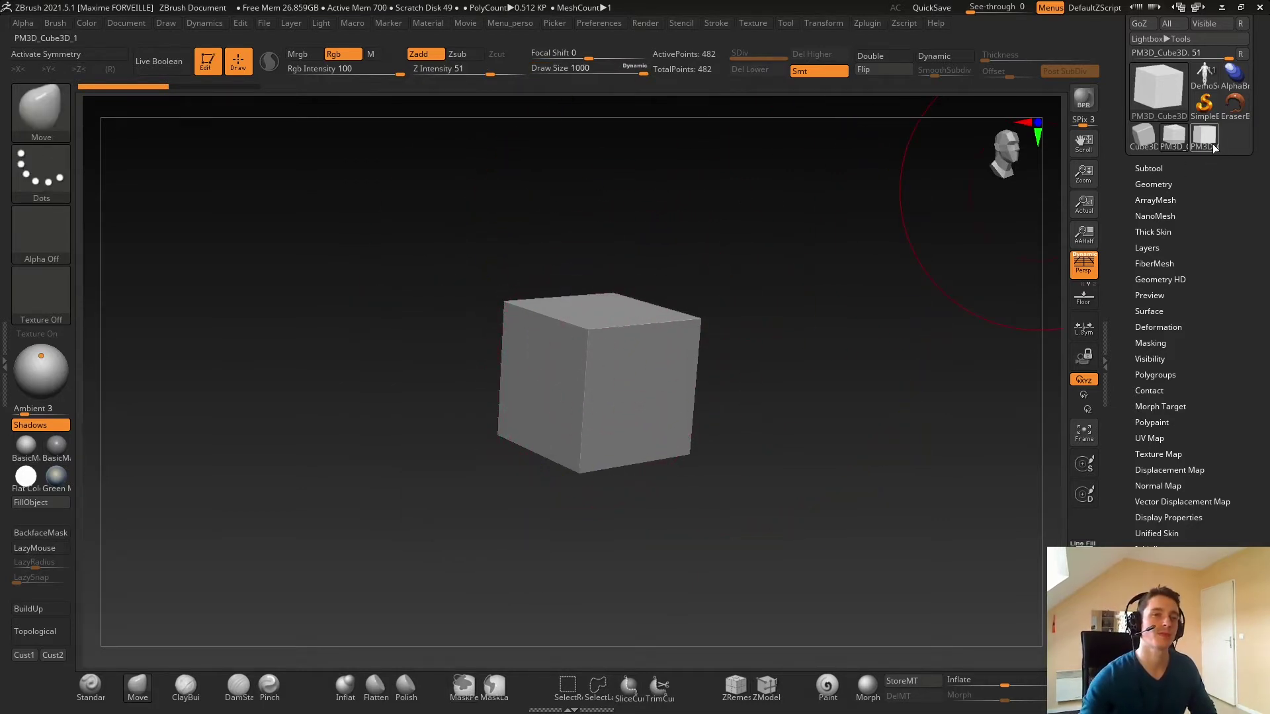
key("f")
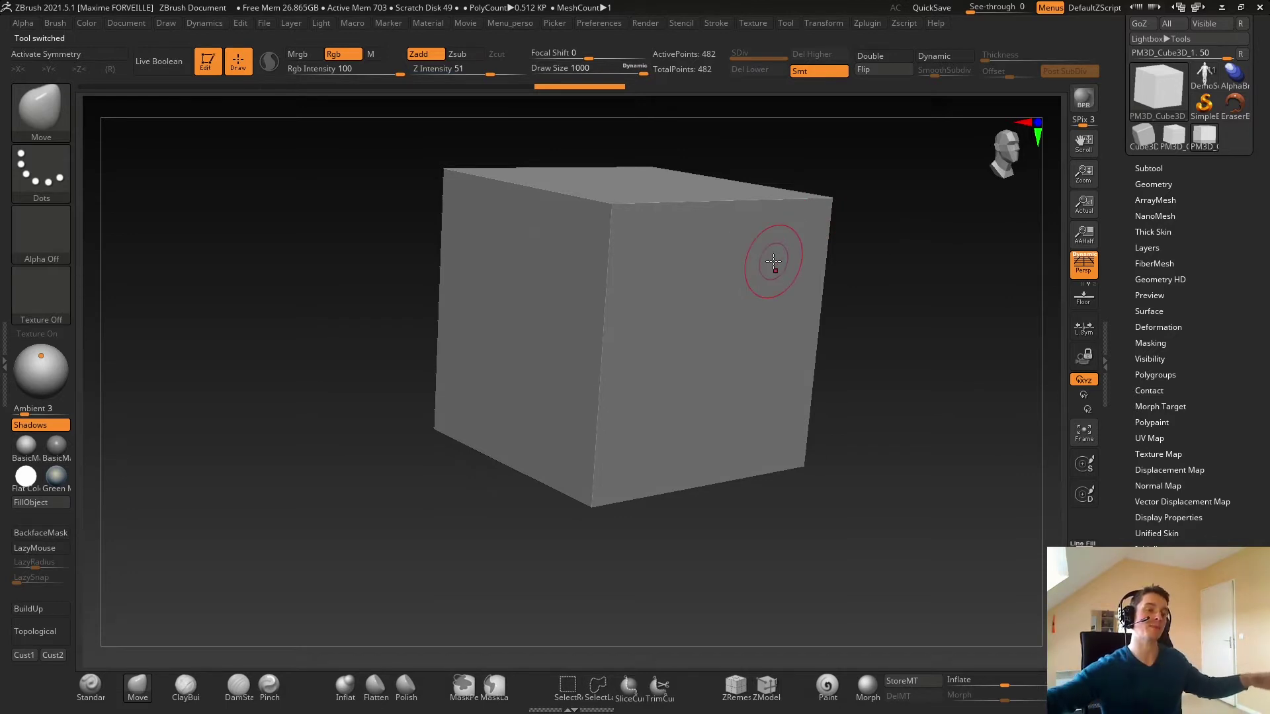
left_click_drag(687, 187, 634, 239)
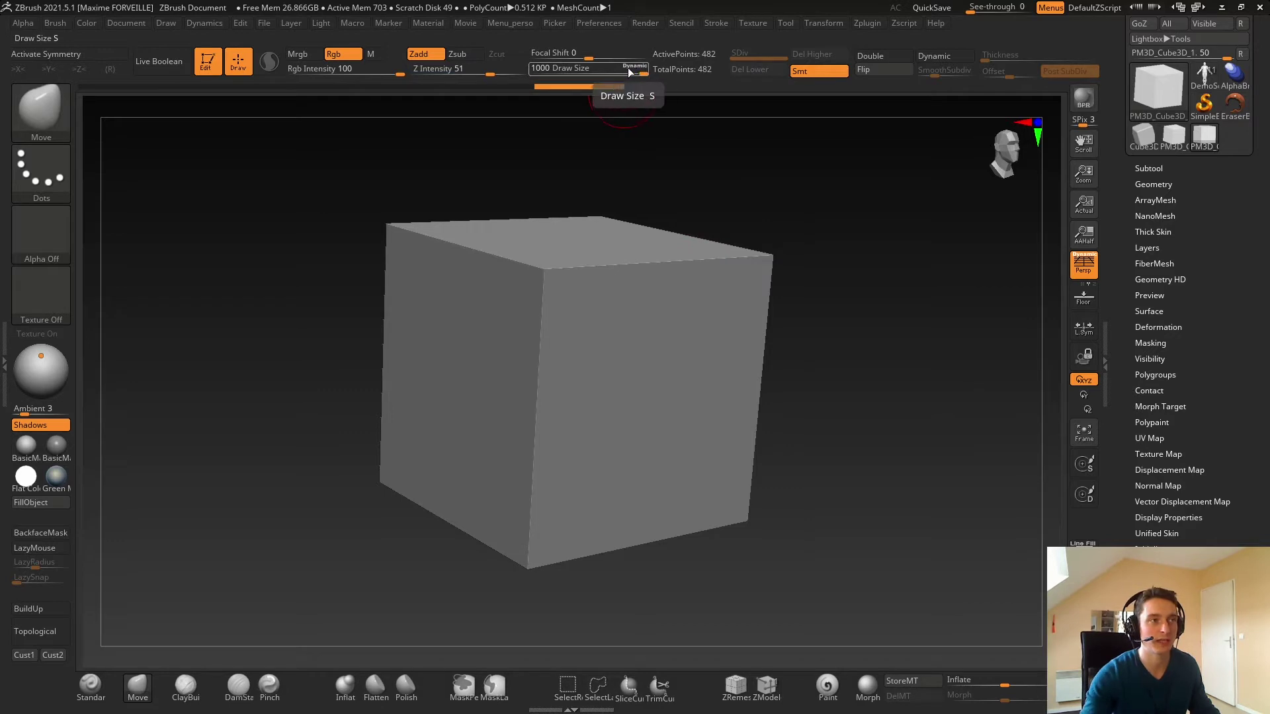
left_click(637, 67)
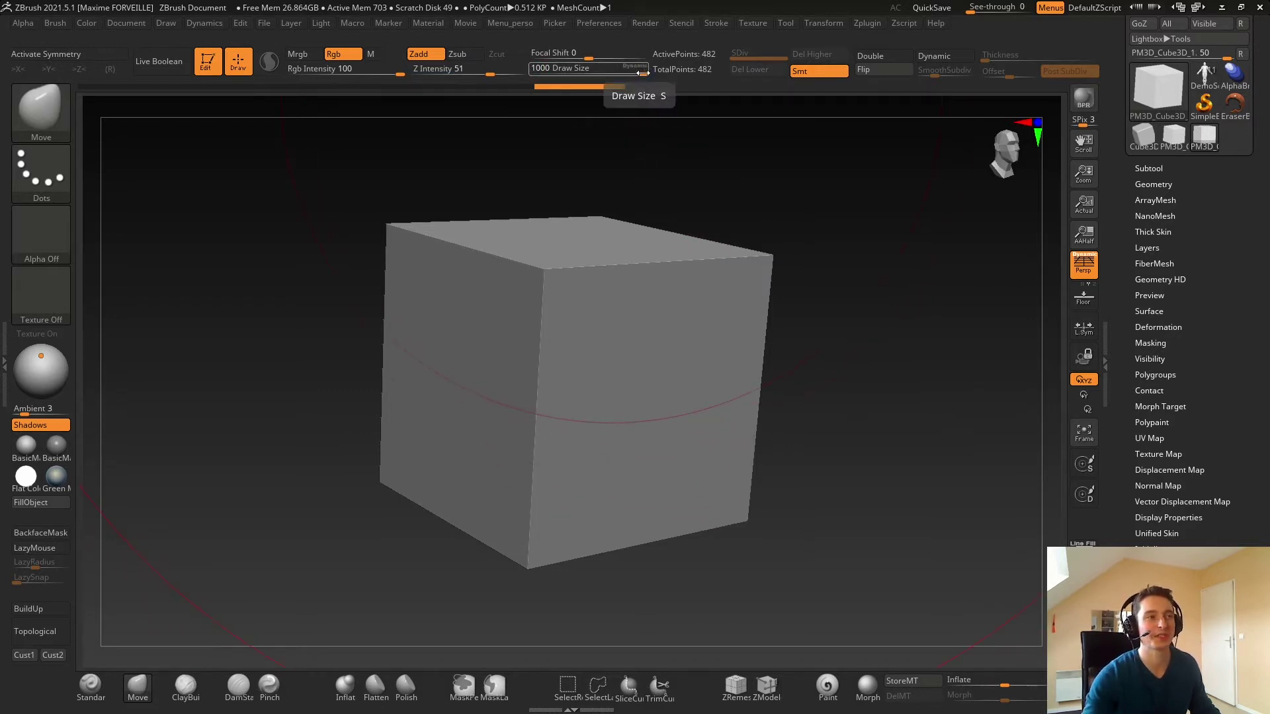
mouse_move(638, 70)
left_mouse_down()
mouse_move(606, 73)
mouse_move(622, 89)
left_mouse_up()
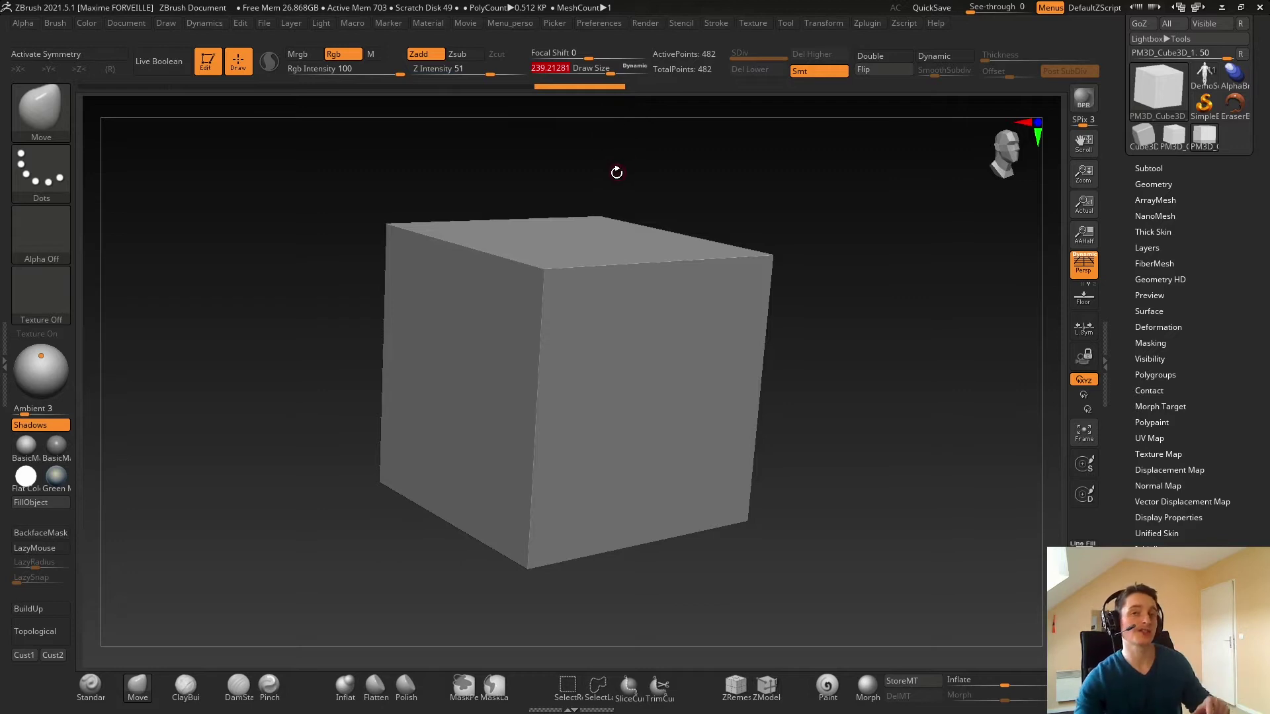
Switch back to the PM3D_Cube3D tool and display its polygon wireframe
left_click(1174, 137)
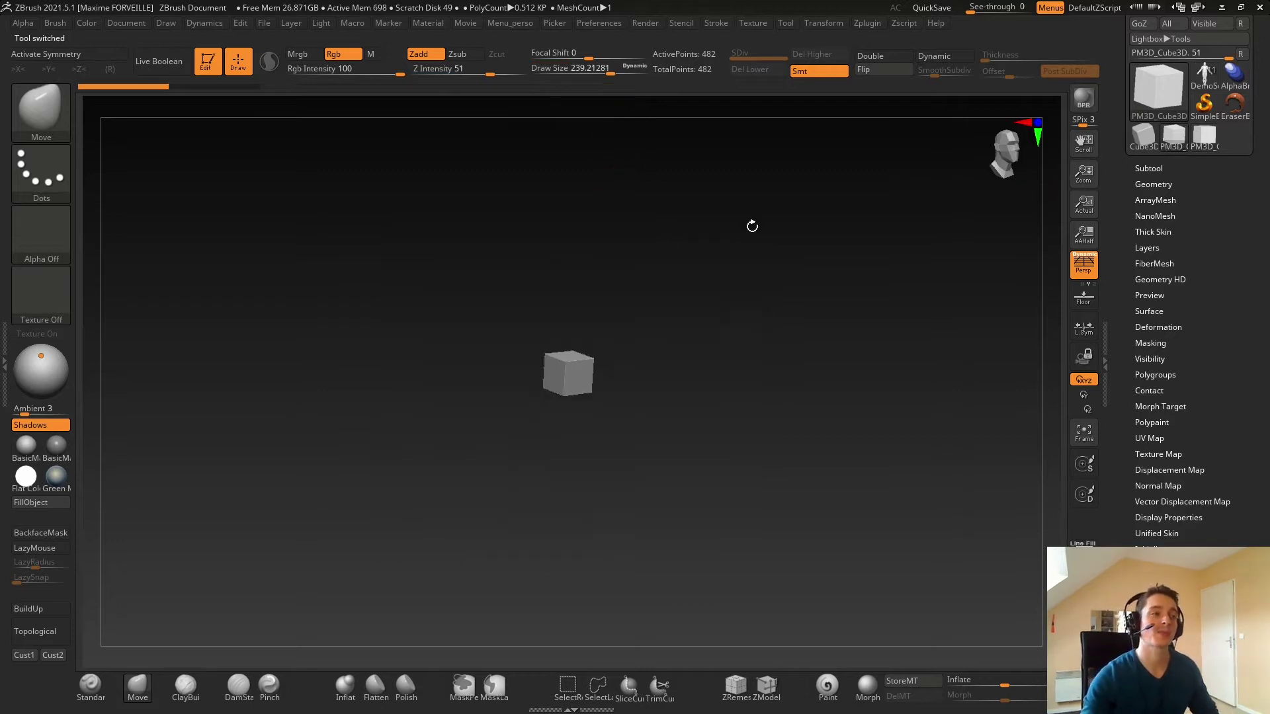
mouse_move(647, 383)
right_mouse_down("ctrl")
mouse_move(561, 381)
mouse_move(583, 426)
right_mouse_up("ctrl")
mouse_move(583, 426)
right_mouse_down("alt")
mouse_move(721, 388)
mouse_move(734, 371)
mouse_move(693, 314)
mouse_move(744, 293)
right_mouse_up("alt")
key("shift+f")
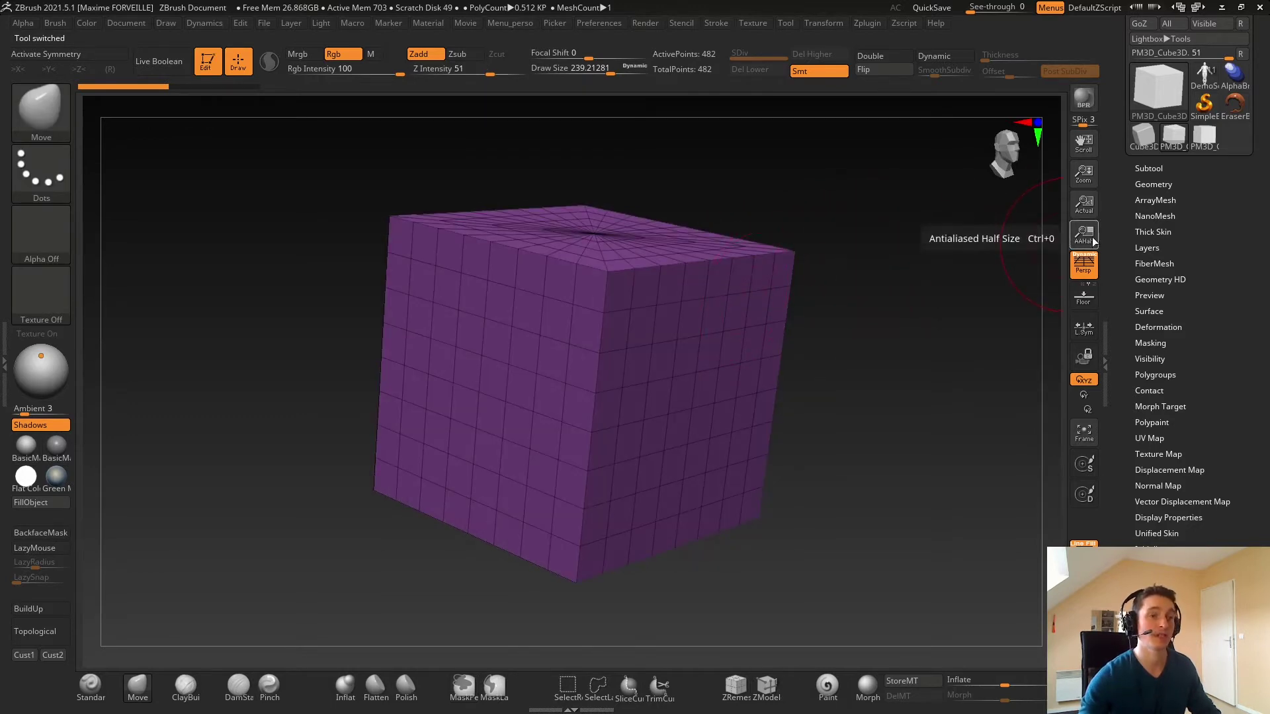
Convert the PM3D_Cube3D cube to DynaMesh at resolution 32
left_click(1156, 186)
scroll(1184, 298, "down", 5)
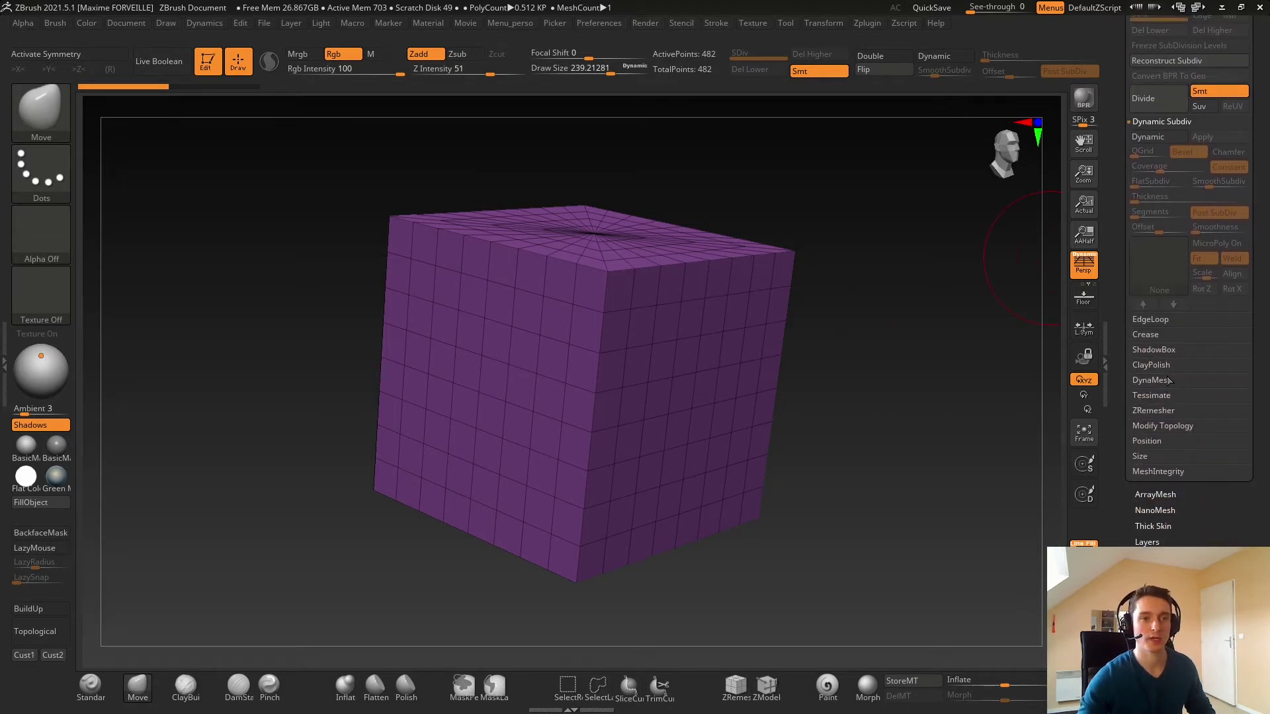
left_click(1149, 382)
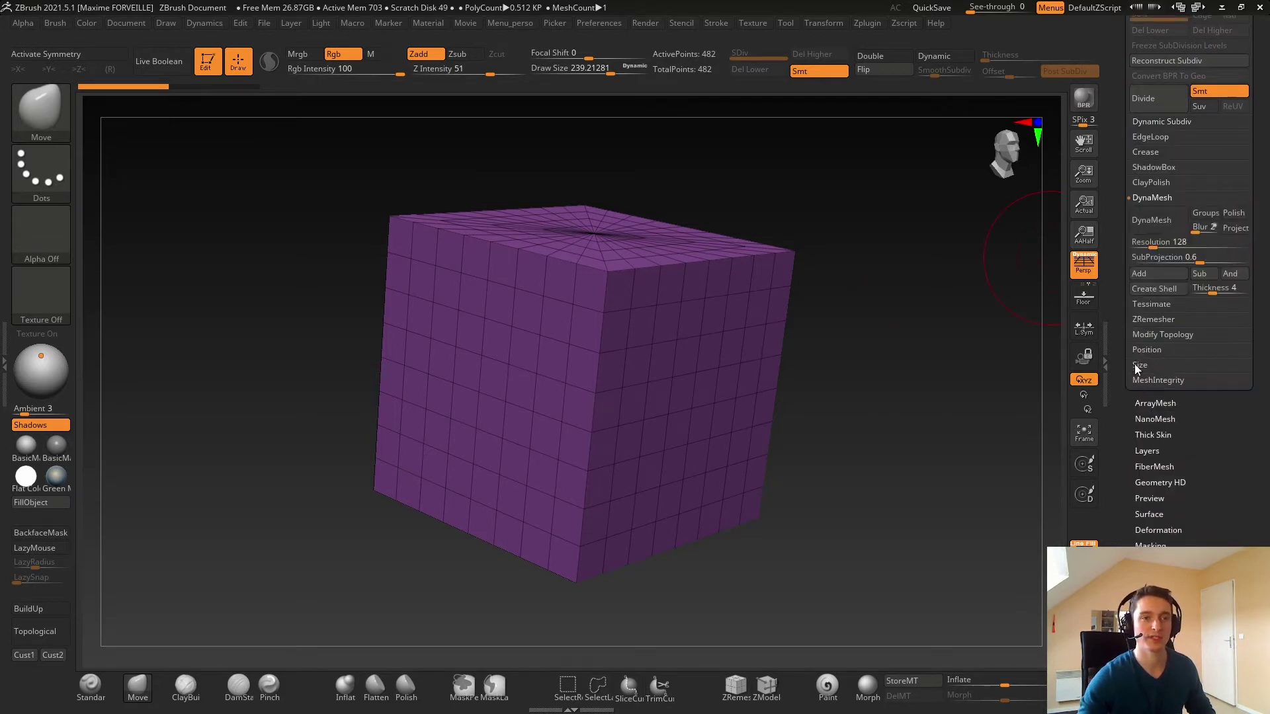
left_click(1149, 245)
type("32")
key("Return")
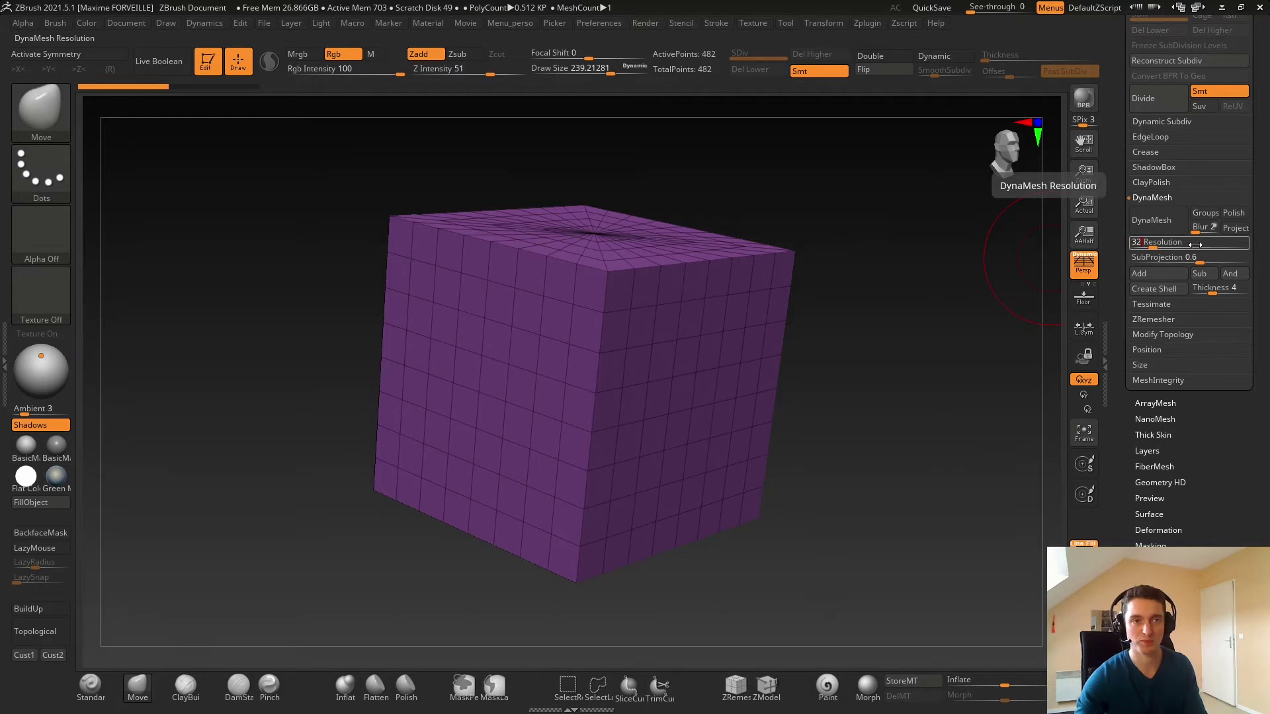
left_click(1154, 242)
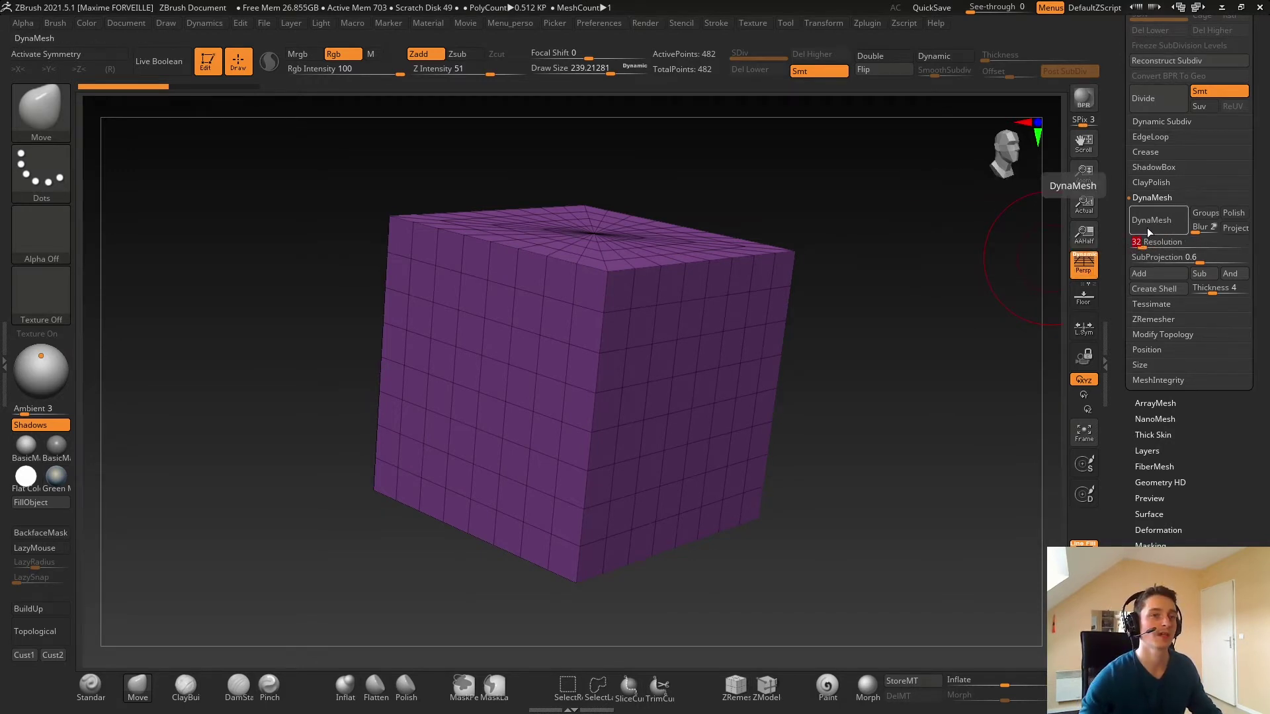
left_click(1150, 227)
Leave a snapshot of the DynaMeshed cube on one side of the canvas and move the live model beside it
left_click_drag(799, 252, 686, 249)
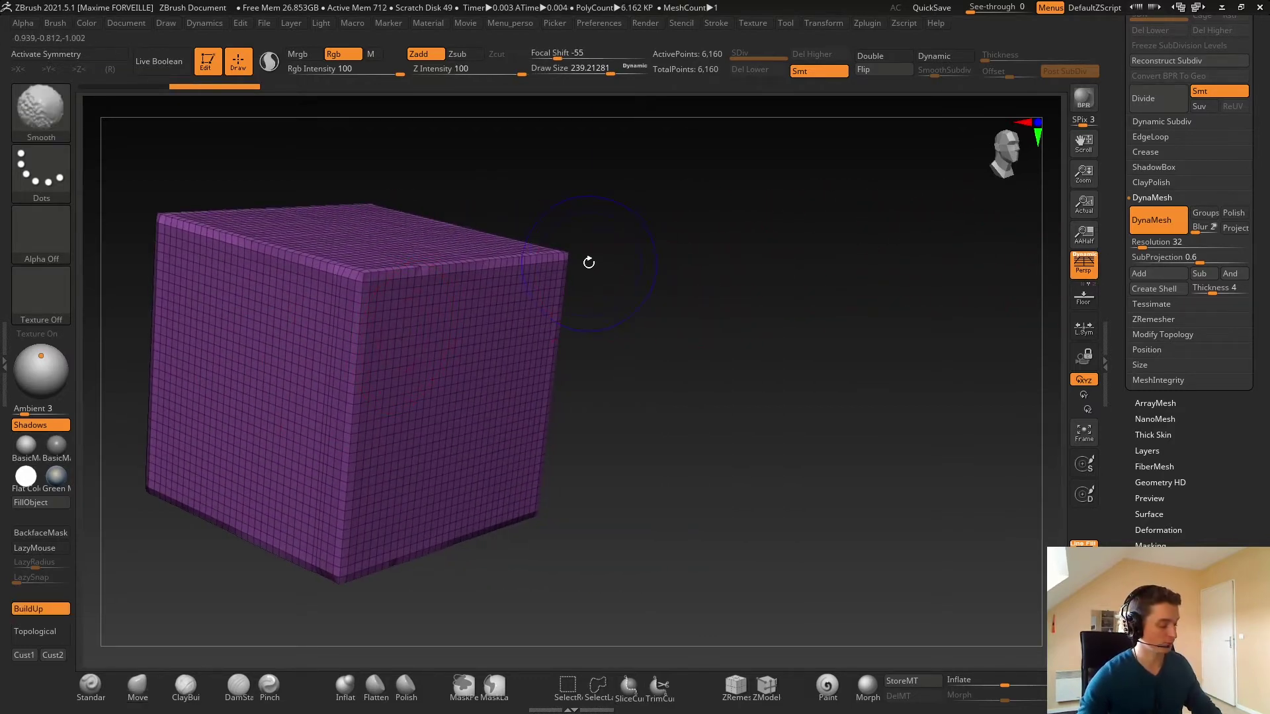
key("shift+s")
left_click_drag(671, 234, 860, 257, "alt")
Switch to the PM3D_Cube3D_1 tool and convert it to DynaMesh at resolution 32
left_click_drag(1118, 132, 1170, 187)
left_click(1202, 142)
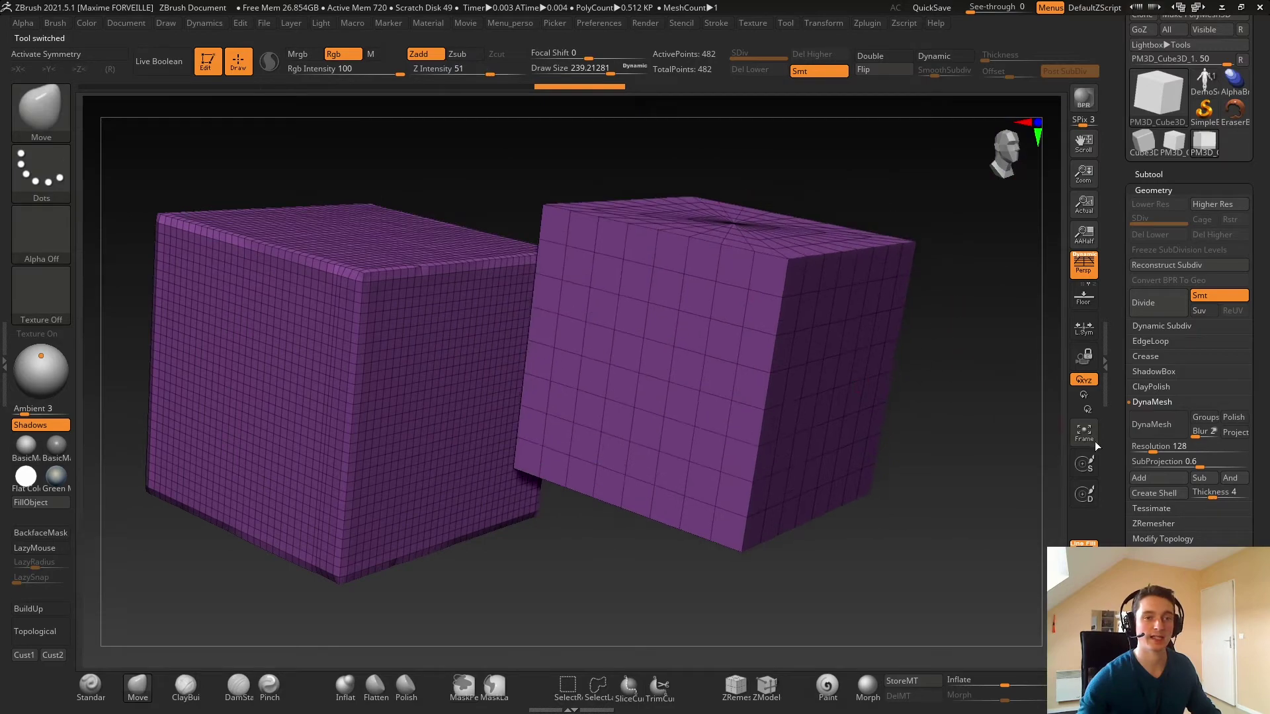
left_click_drag(1152, 449, 1139, 448)
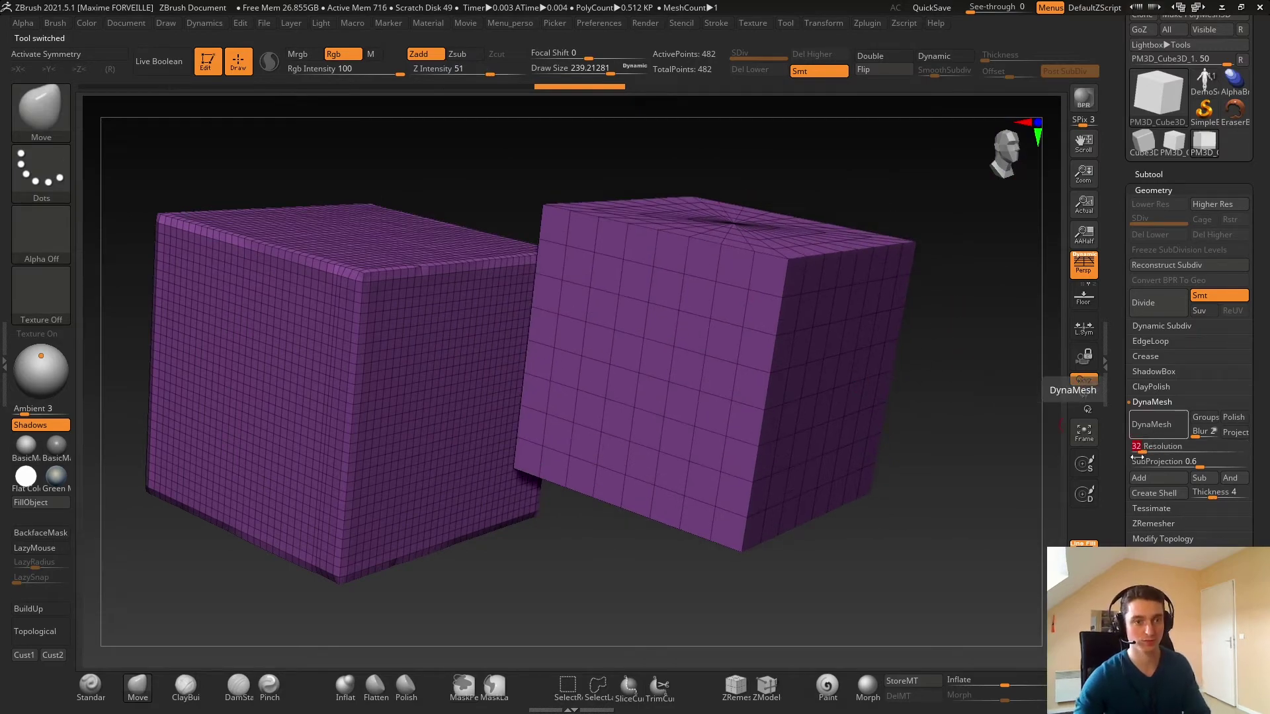
left_click(1144, 429)
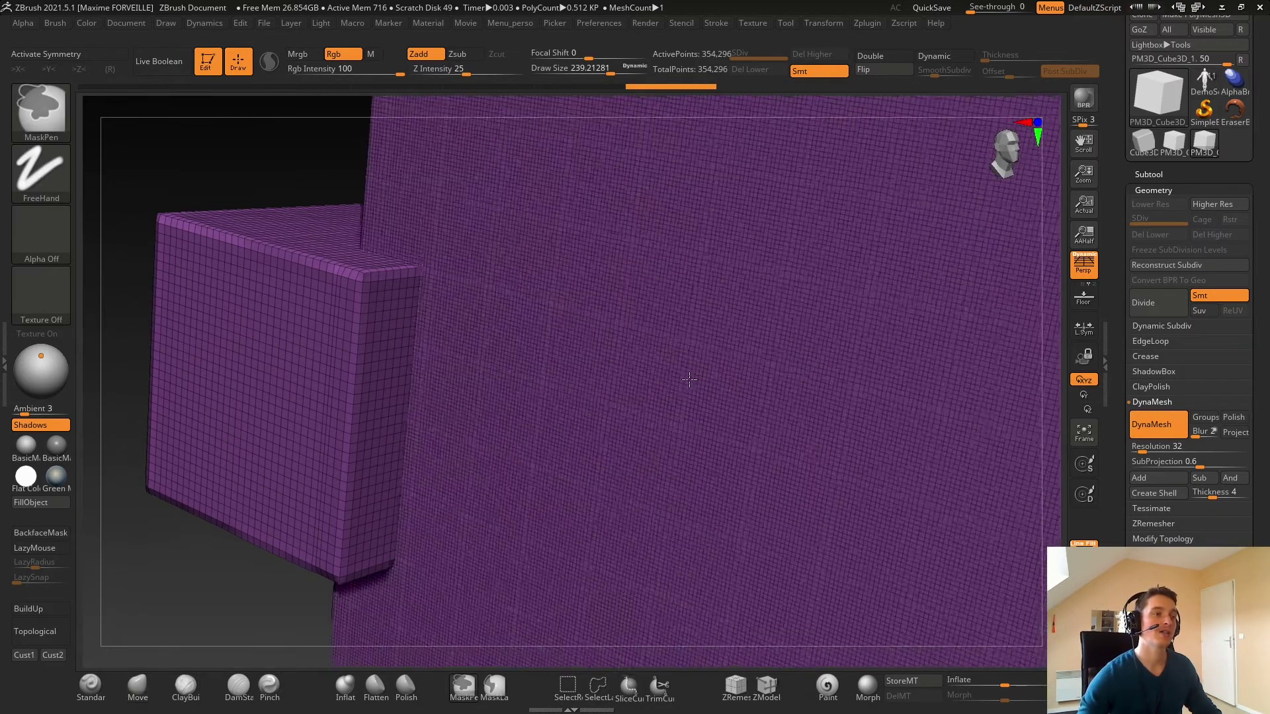
Compare the scale and point counts of the two cubes by switching to PM3D_Cube3D and back to PM3D_Cube3D_1
right_click_drag(689, 379, 574, 345, "ctrl")
key("ctrl")
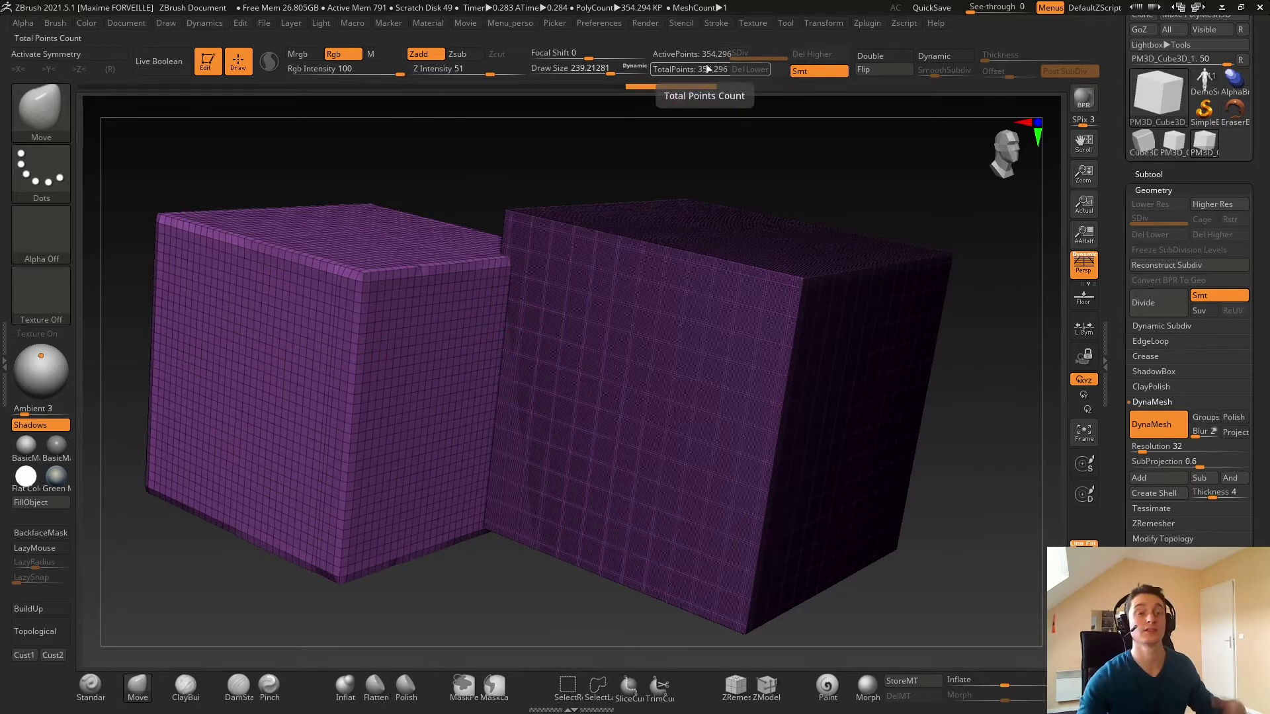
left_click(1174, 142)
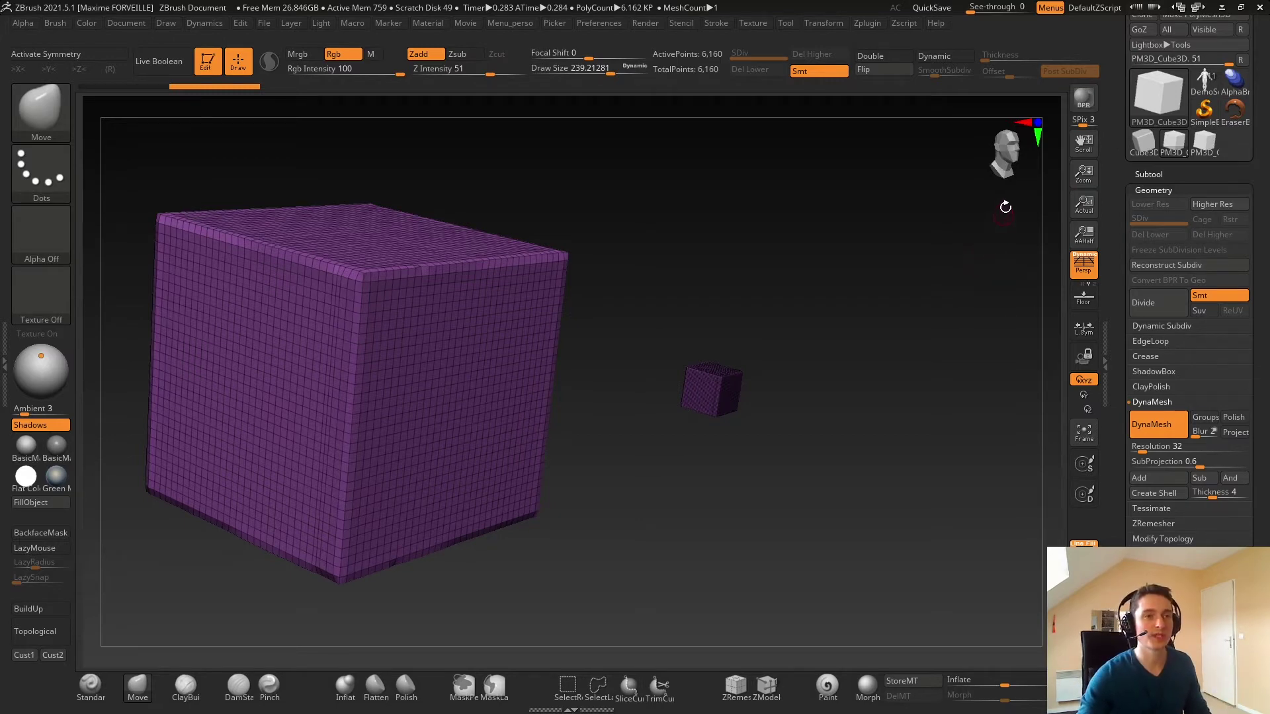
mouse_move(1190, 151)
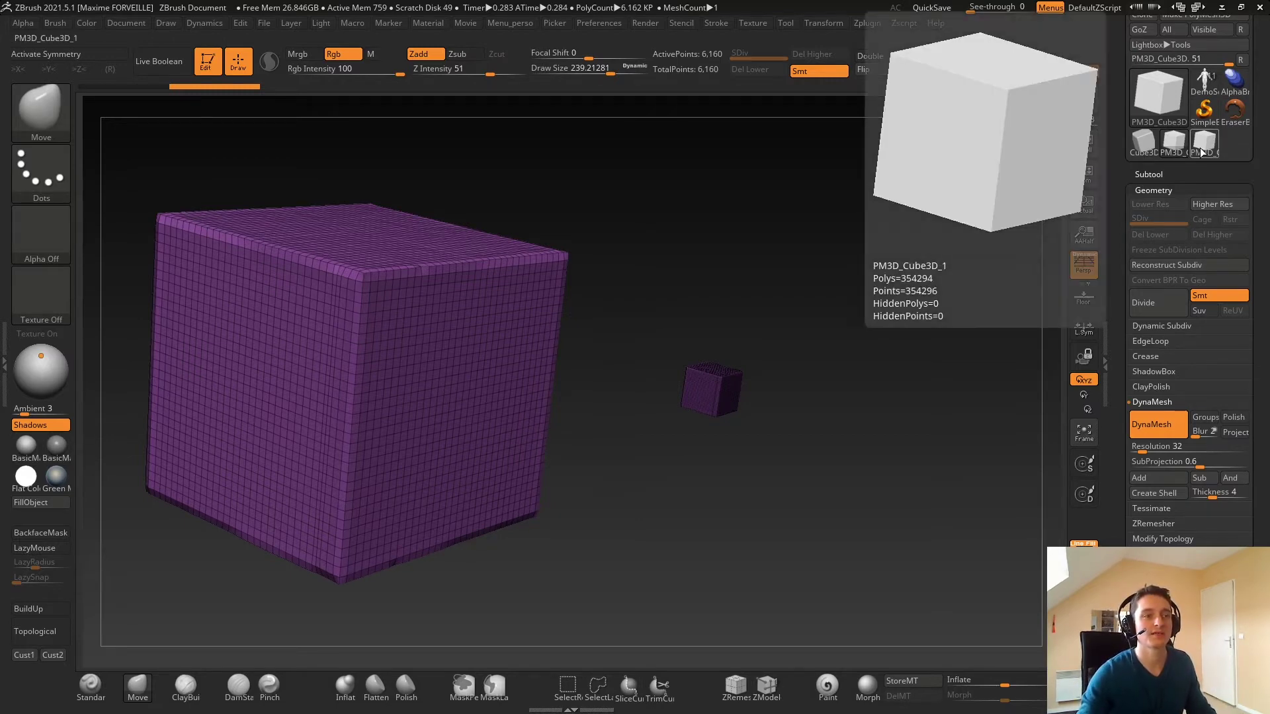
left_click(1199, 150)
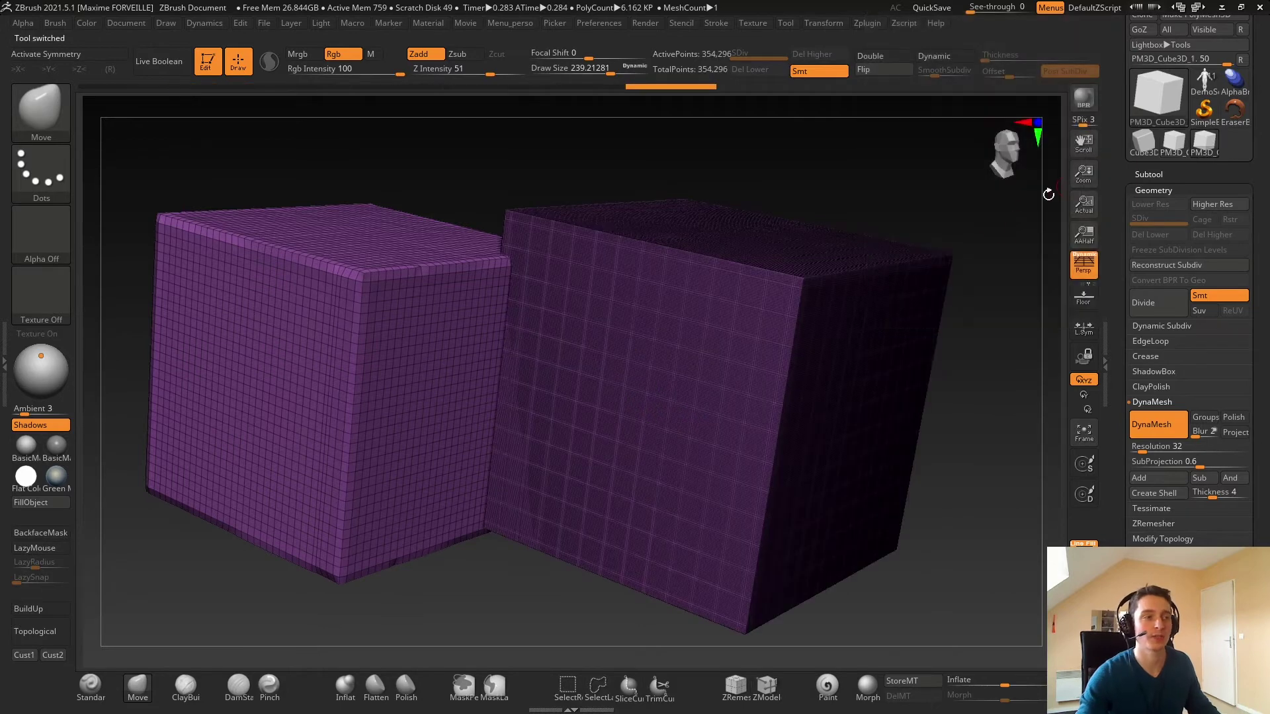
Apply the Unify deformation to PM3D_Cube3D_1 to normalize its scale
left_click(1154, 190)
left_click_drag(1118, 207, 1153, 105)
left_click(1165, 172)
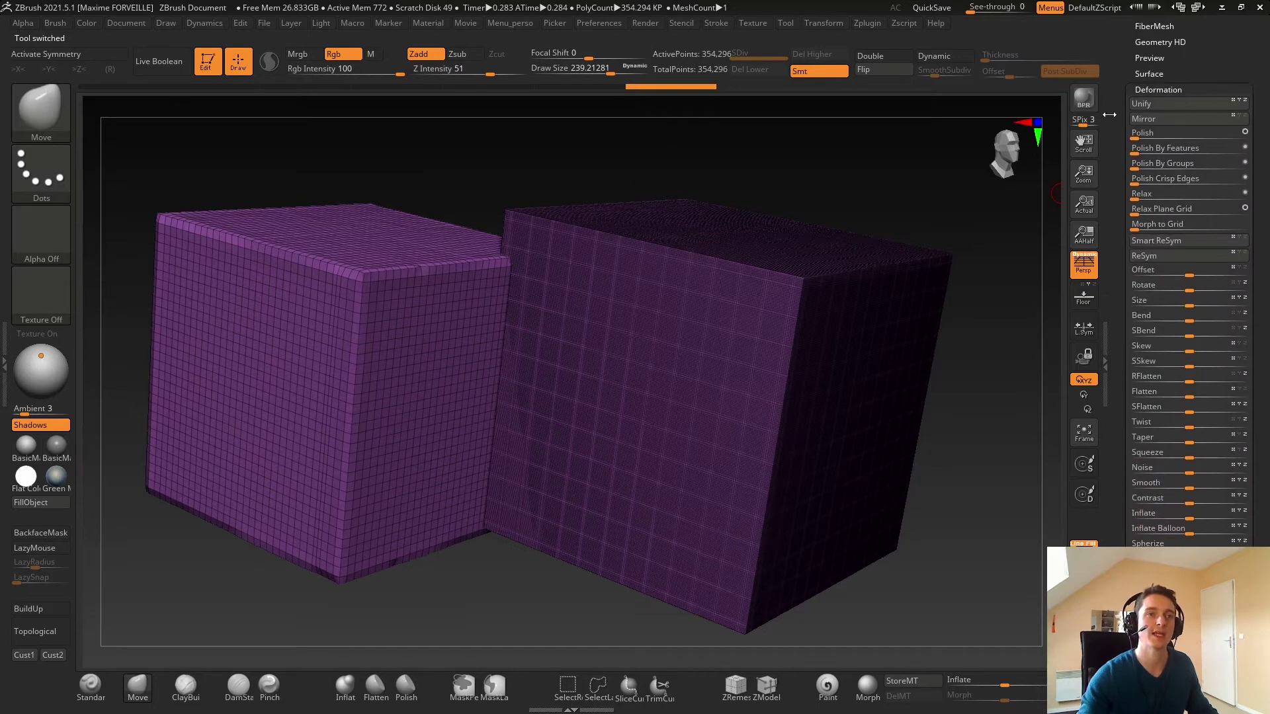
left_click(1157, 105)
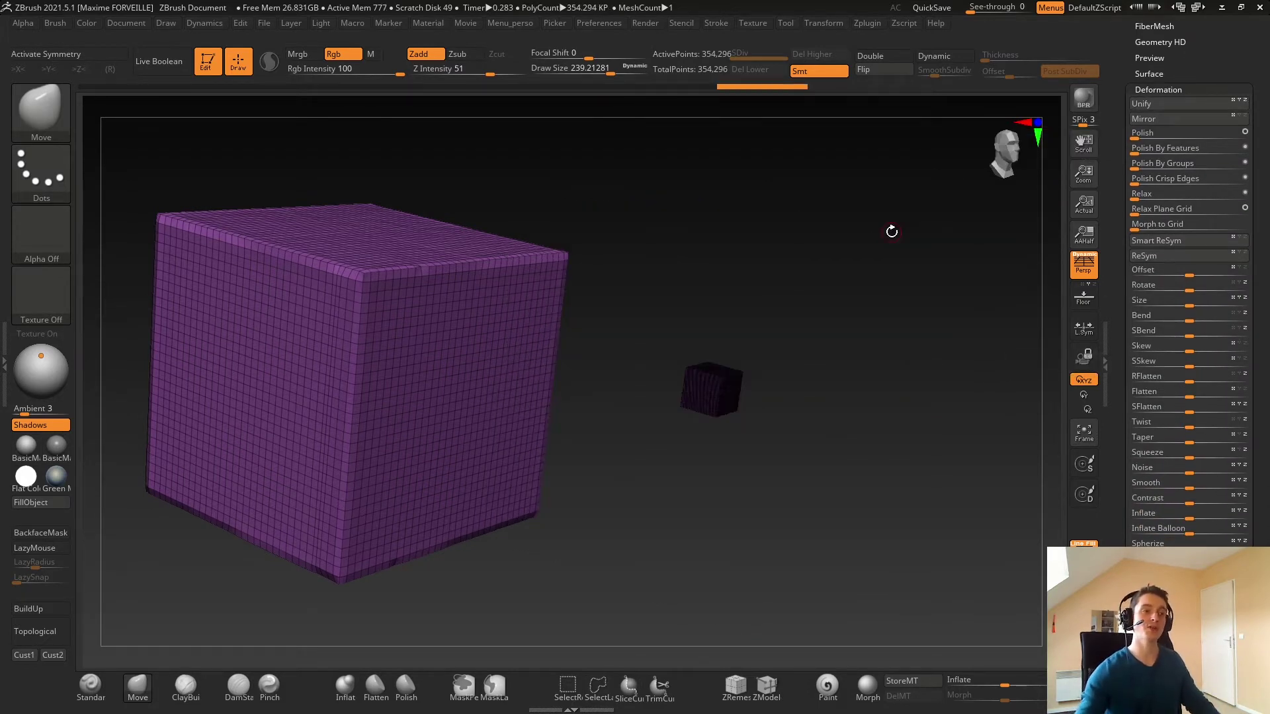
key("ctrl+z")
key("ctrl+z")
key("ctrl+z")
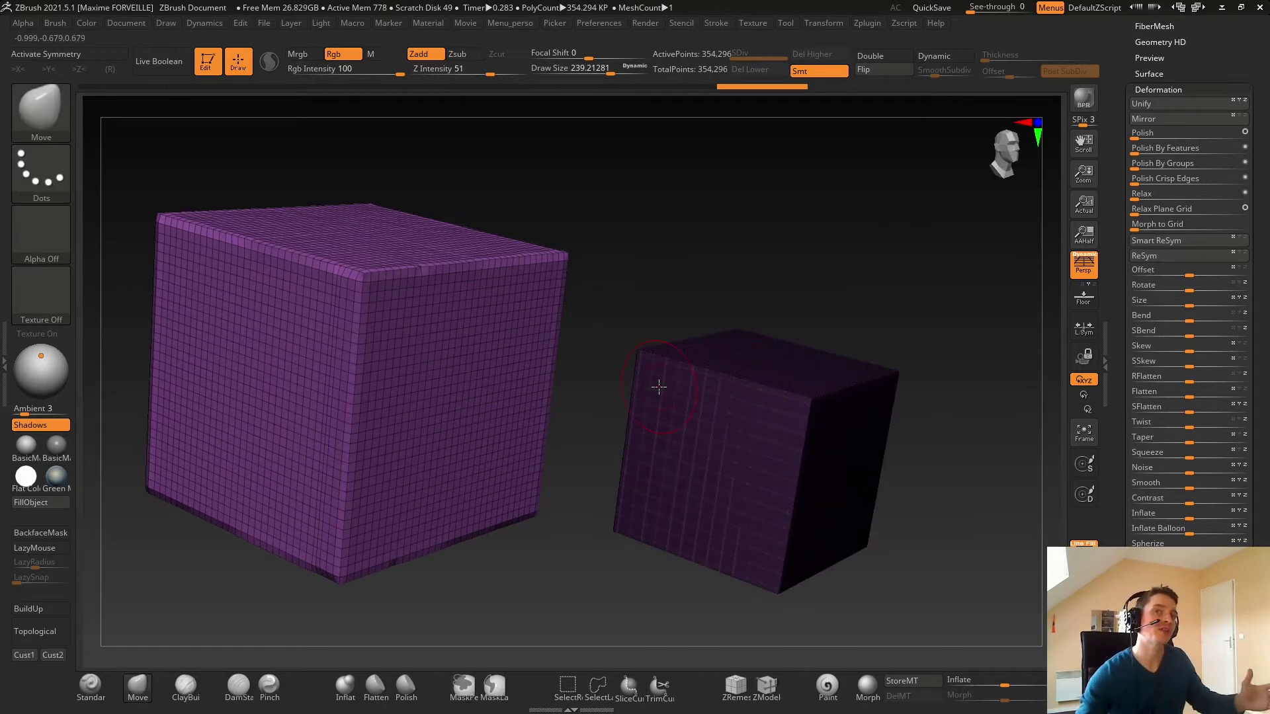
Undo the last three changes to the PM3D_Cube3D_1 cube
key("ctrl+z")
key("ctrl+z")
key("ctrl+z")
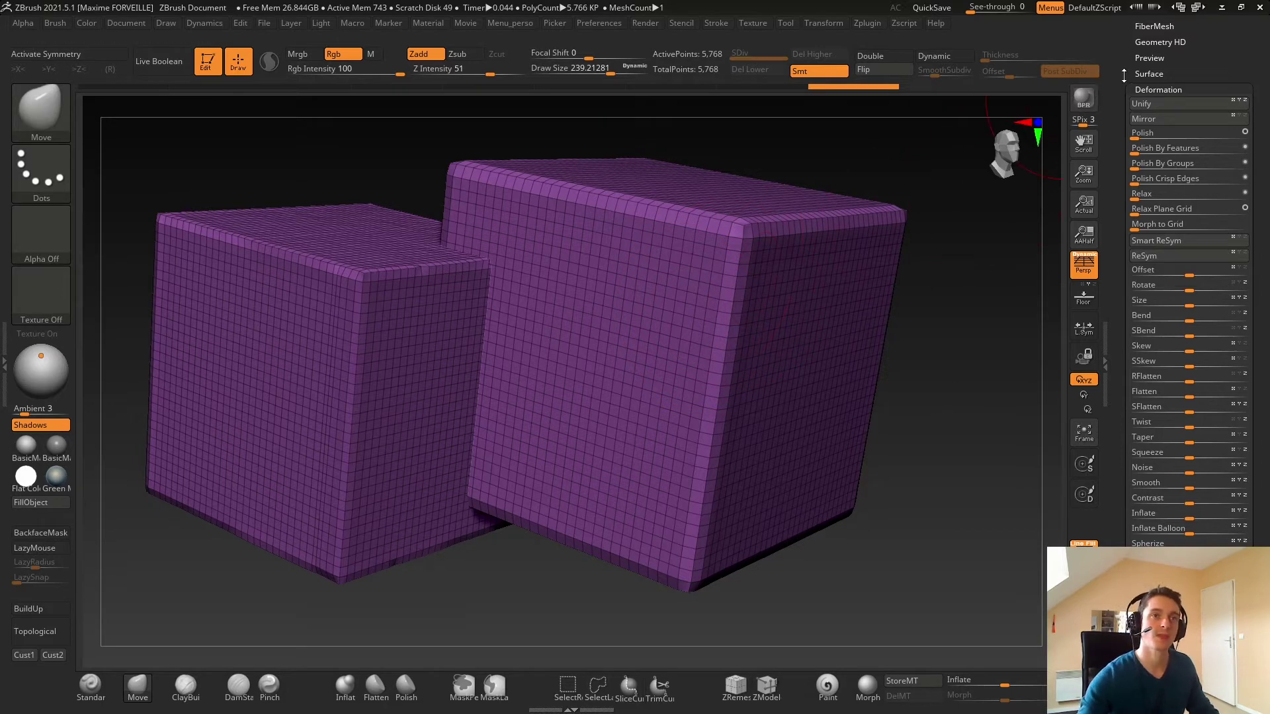
Switch to the DemoSoldier tool, clear the cube snapshot from the canvas and show the soldier from the front
scroll(1127, 165, "up", 5)
left_click(1205, 75)
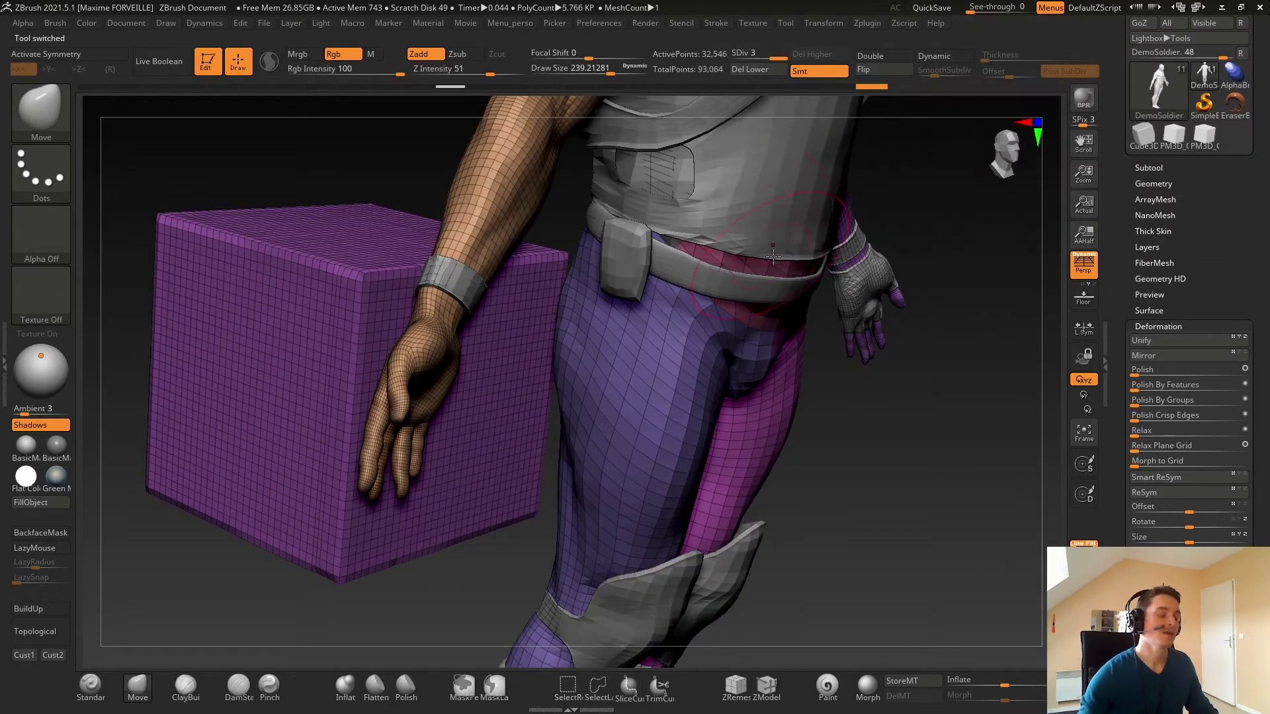
key("ctrl")
right_click_drag(886, 278, 886, 198, "ctrl")
mouse_move(1045, 198)
right_mouse_down("shift")
mouse_move(768, 249)
mouse_move(269, 539)
right_mouse_up("shift")
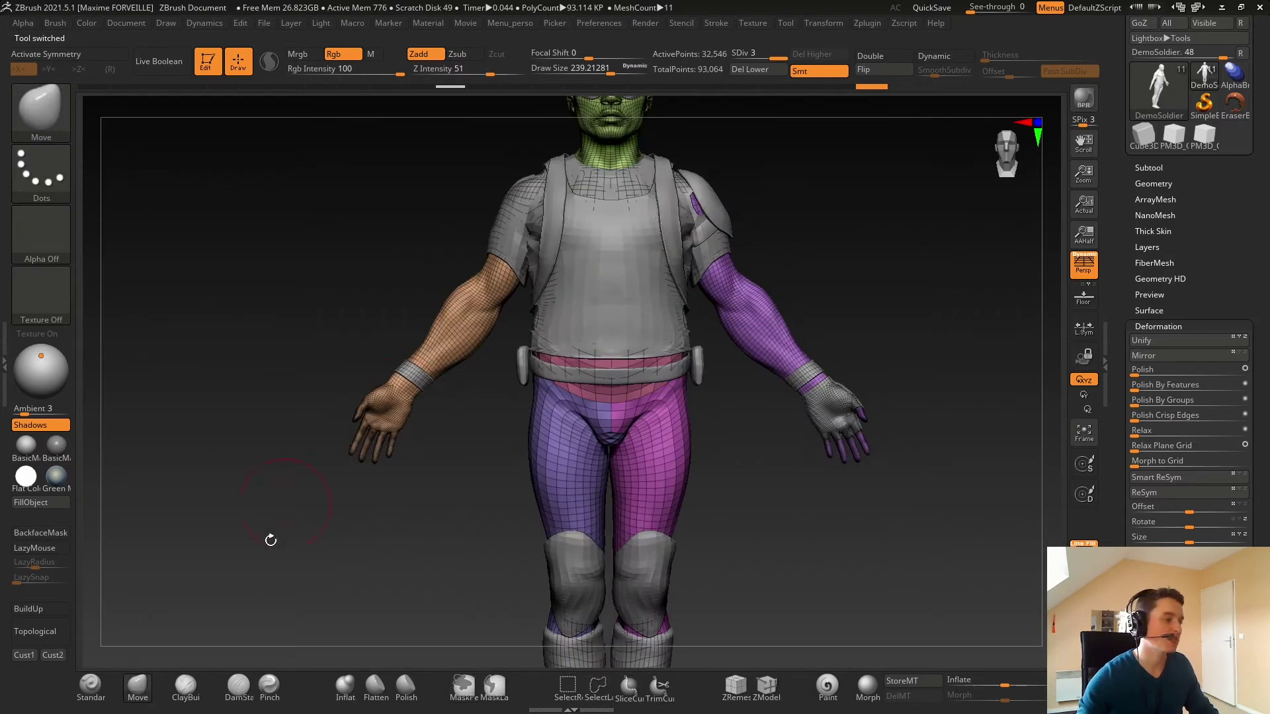
Set the Draw Size to 1000 and turn off the polyframe display on the soldier
key("s")
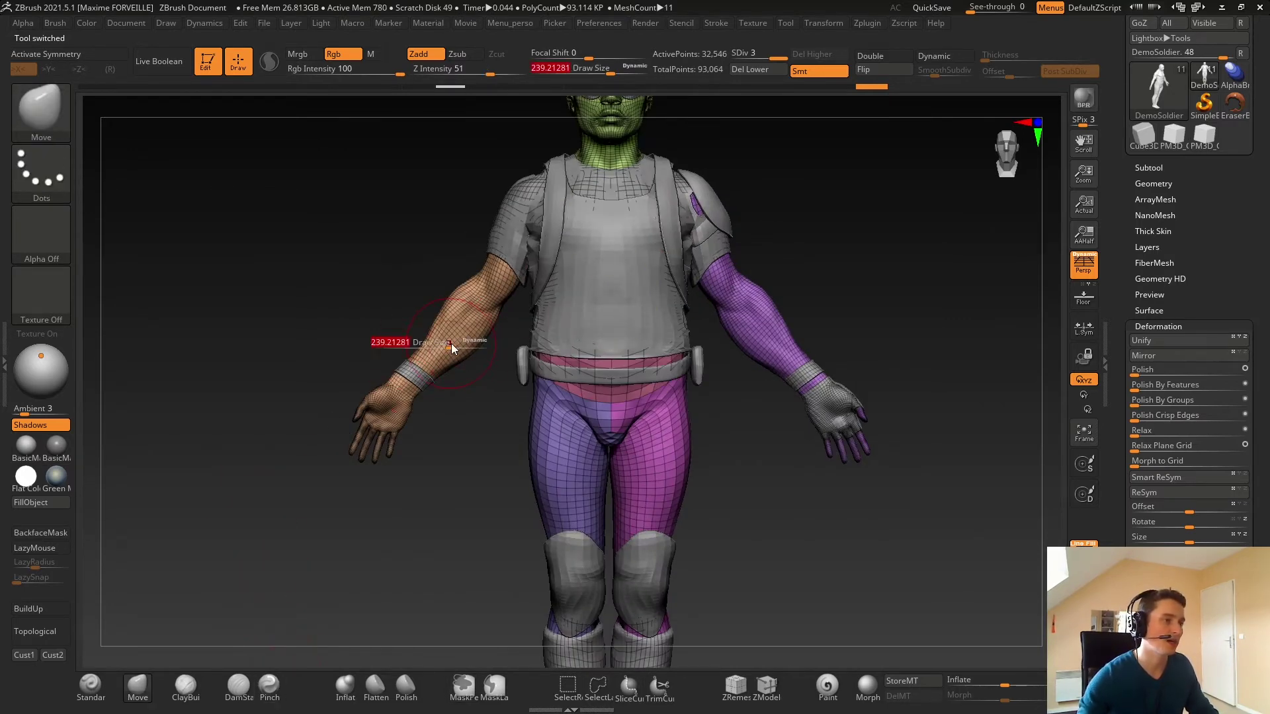
left_click_drag(451, 345, 505, 346)
key("f")
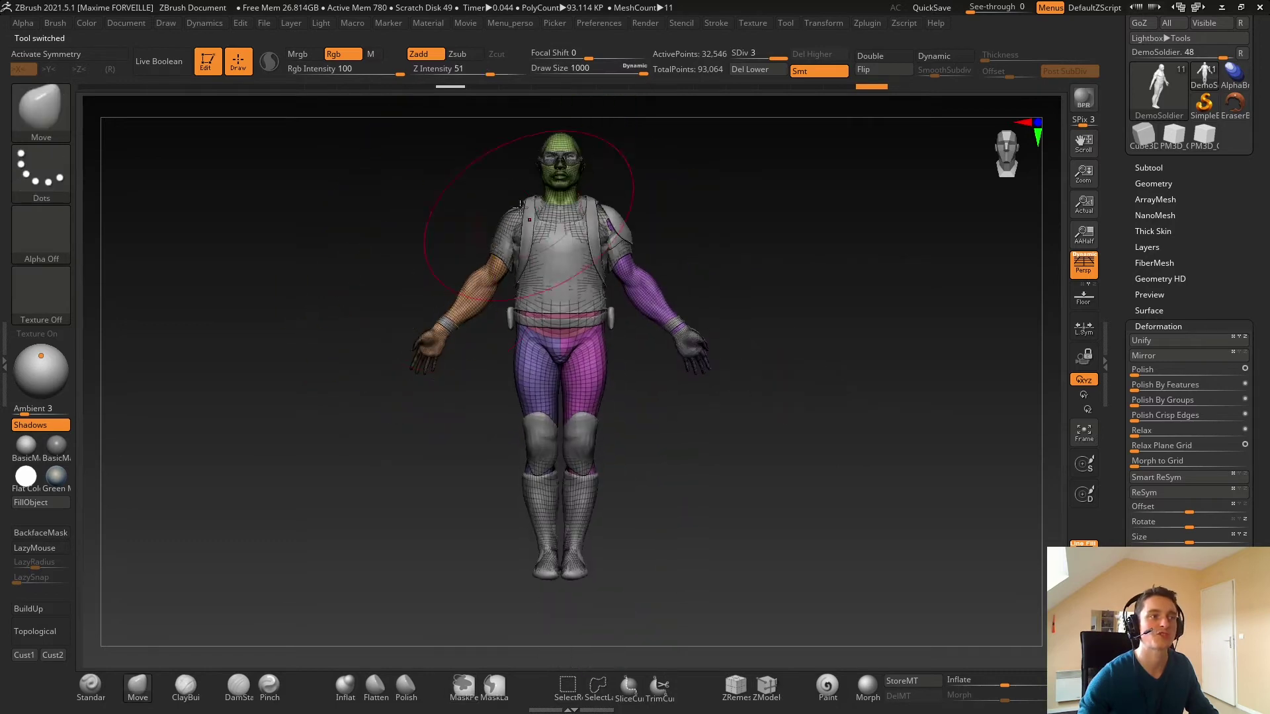
key("shift+f")
Try pulling the soldier's arm outward with the Move brush at the enlarged draw size
right_click_drag(526, 274, 510, 339)
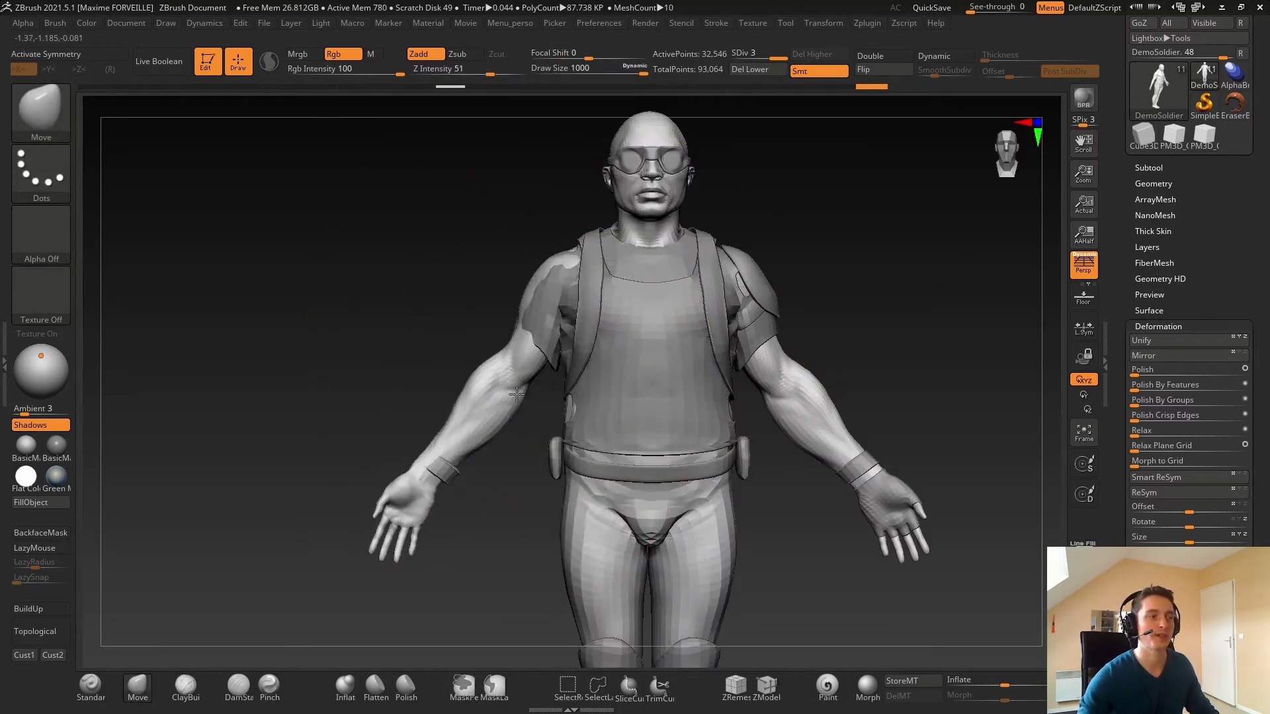
left_click_drag(510, 339, 391, 301)
key("ctrl+z")
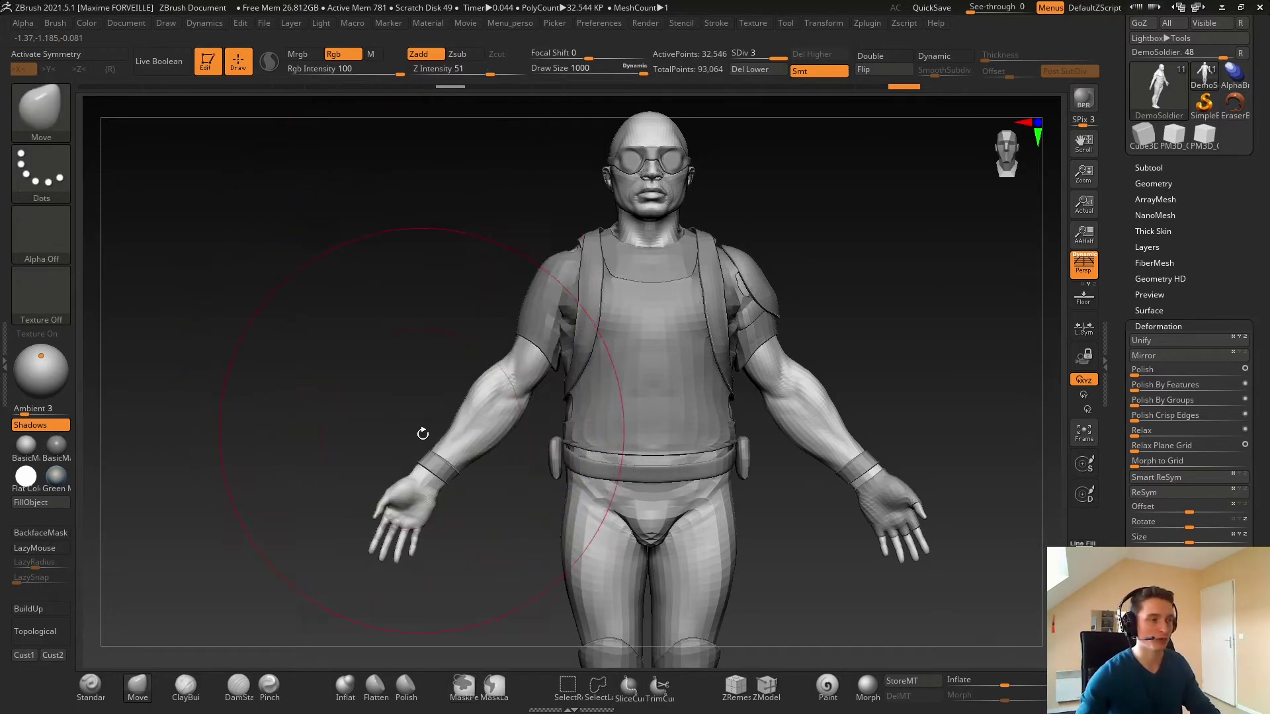
Reduce the Draw Size to about 52 and bring the whole soldier into view
key("s")
left_click_drag(423, 447, 397, 450)
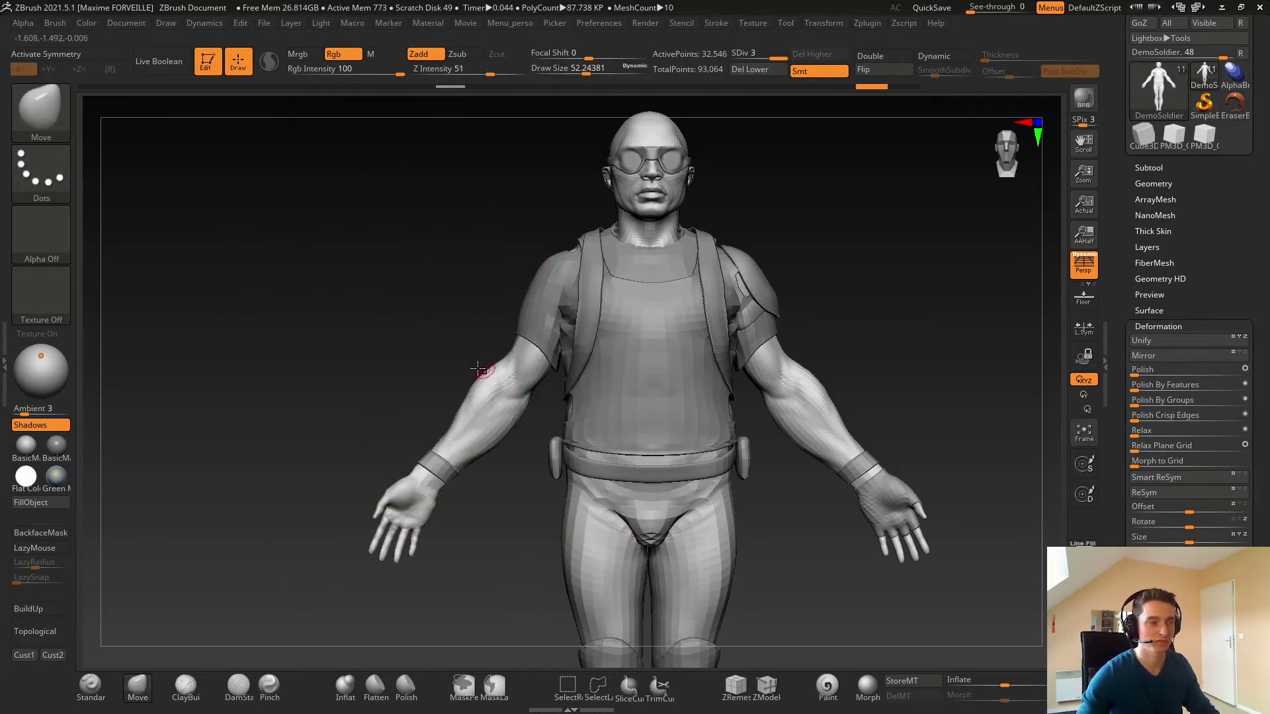
right_click_drag(485, 371, 523, 334, "ctrl")
right_click_drag(633, 373, 543, 343, "alt")
left_click_drag(1179, 320, 1179, 318)
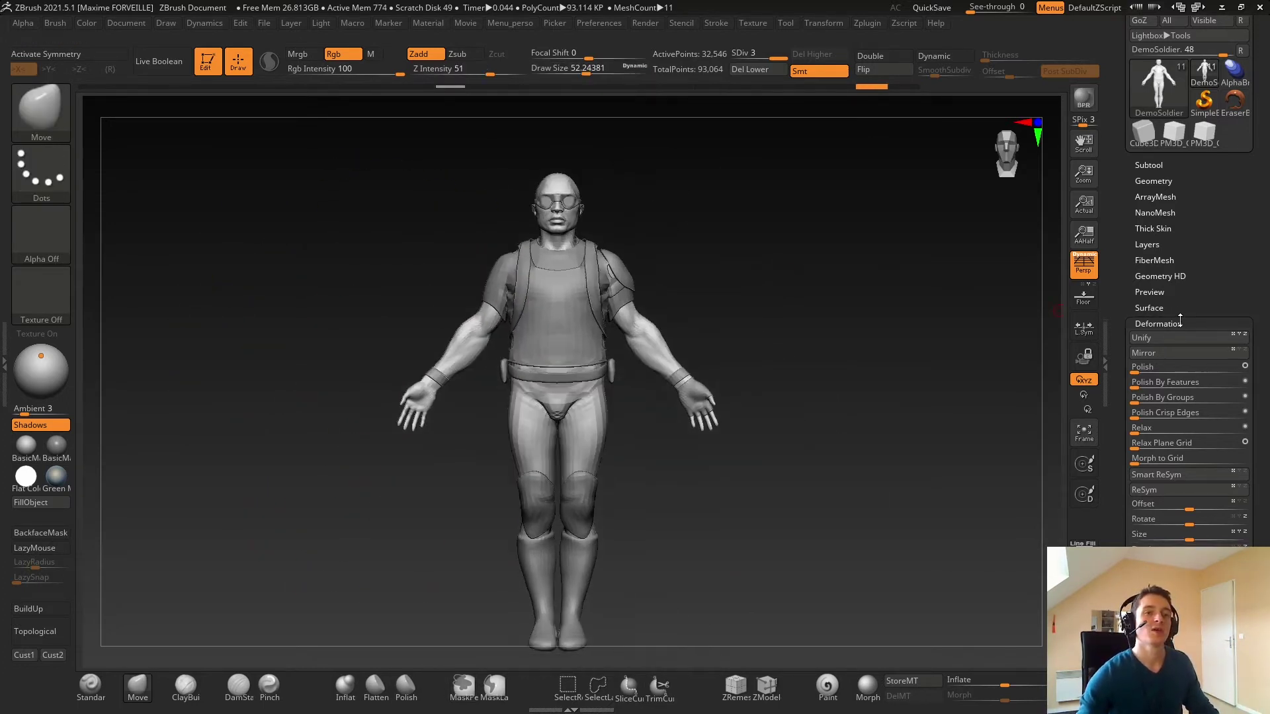
right_click_drag(789, 320, 856, 289, "alt")
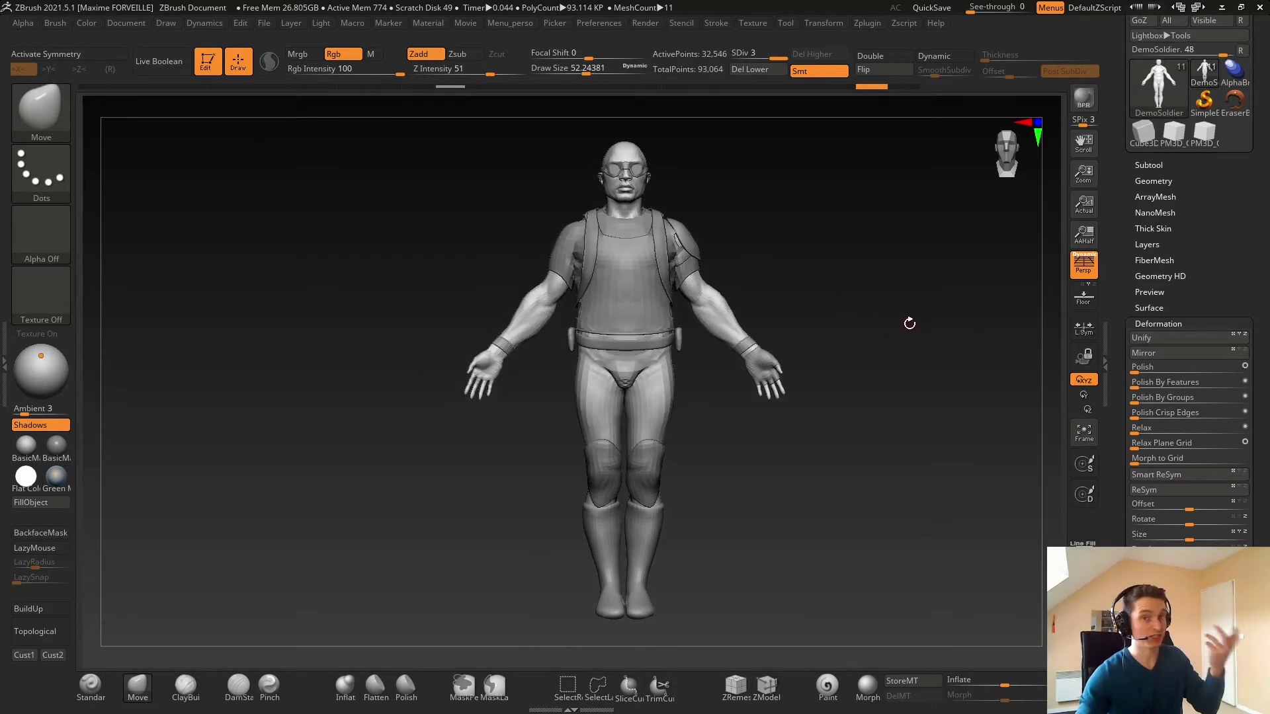
right_click_drag(812, 251, 754, 260, "alt")
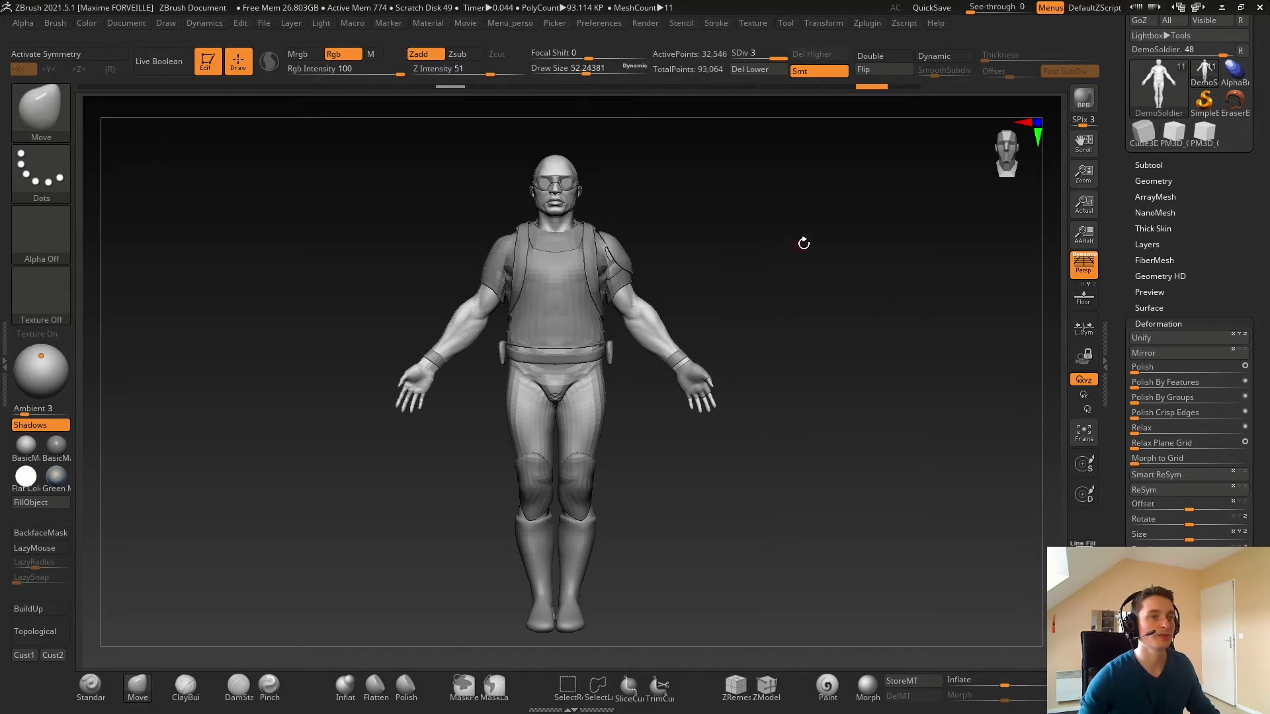
Turn off perspective for the soldier's view and collapse the Deformation section
left_click_drag(1045, 273, 915, 273)
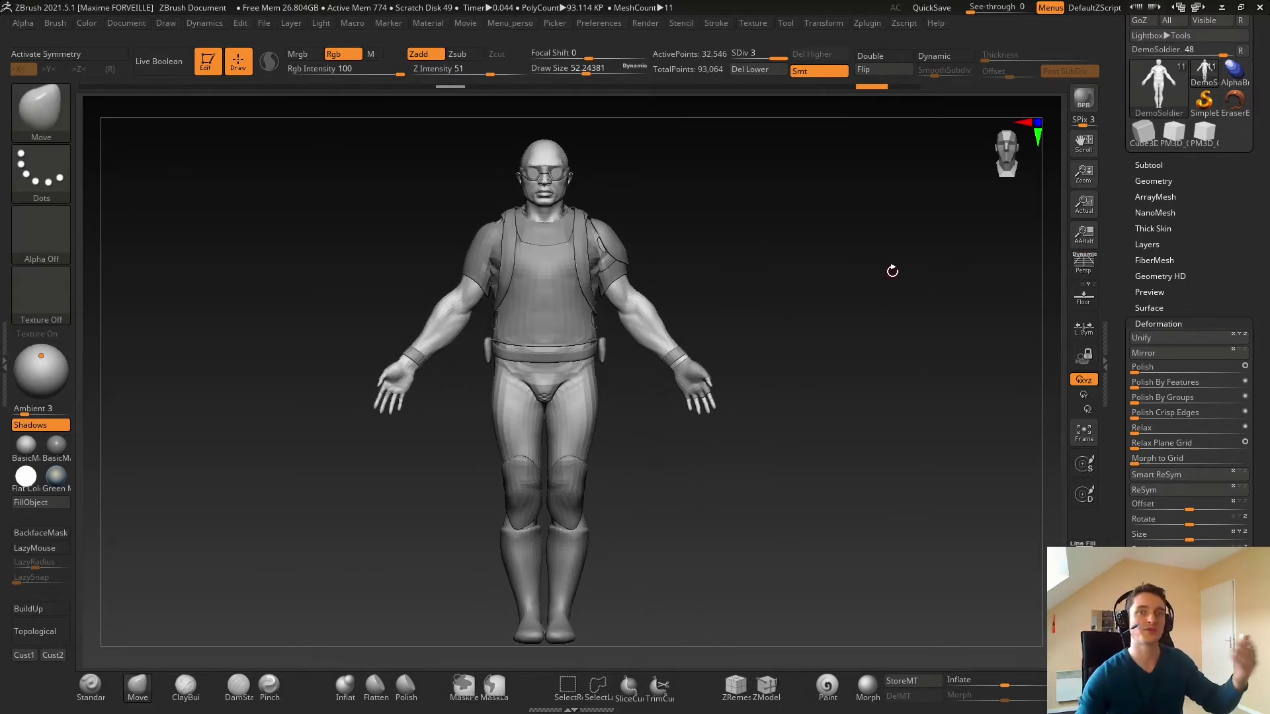
right_click_drag(796, 269, 768, 275, "ctrl")
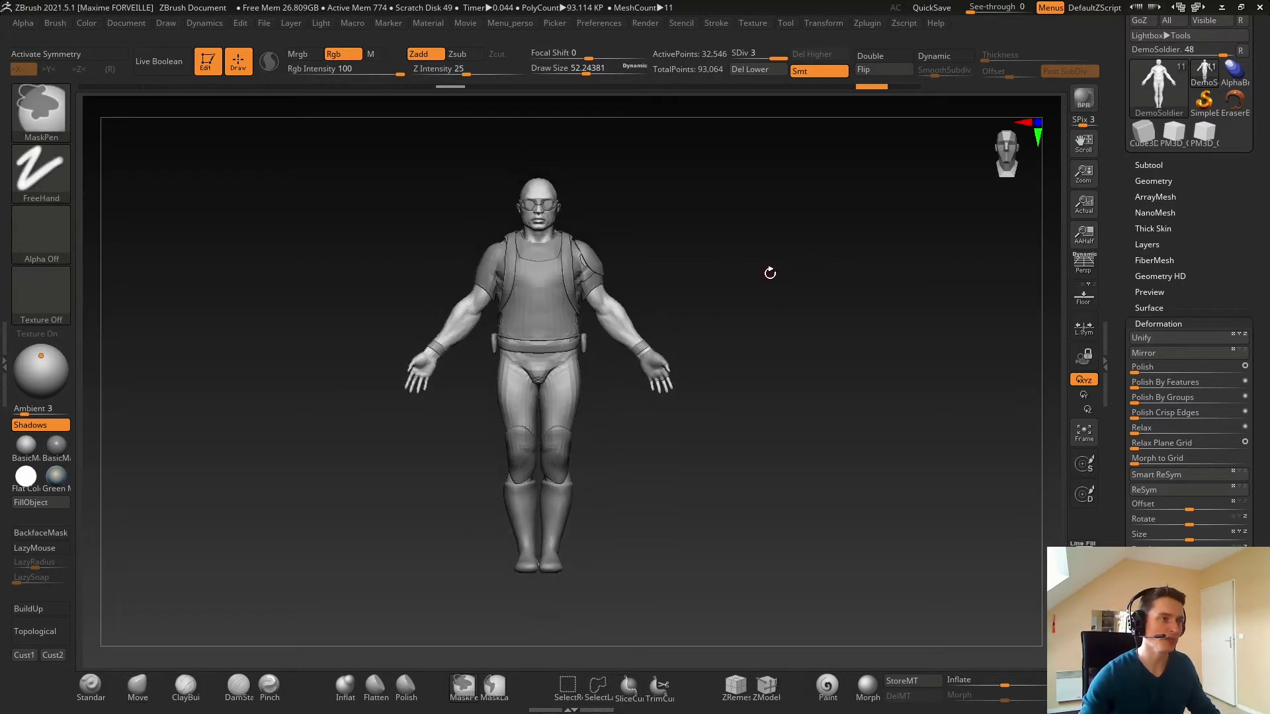
right_click_drag(689, 269, 728, 271, "alt")
left_click(1155, 323)
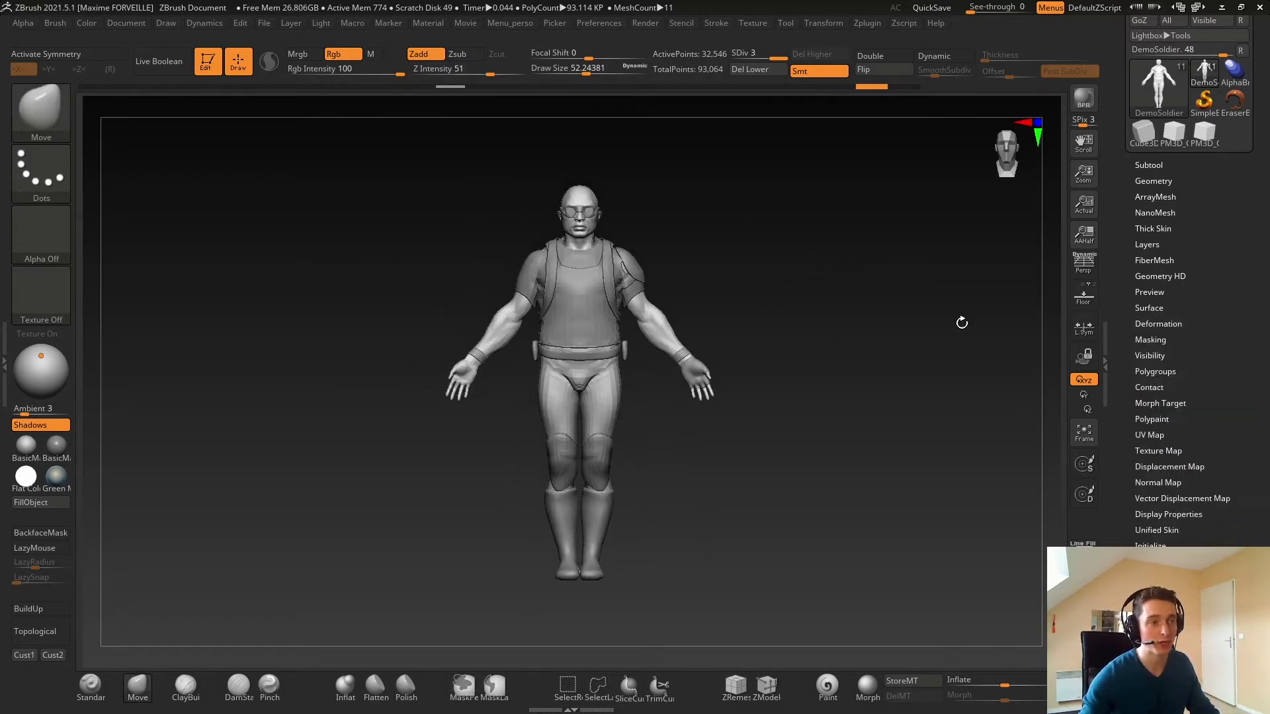
Switch from the gizmo to the Transpose line and draw test measuring lines outward from the soldier's arm and hand
left_click_drag(958, 320, 732, 351)
key("w")
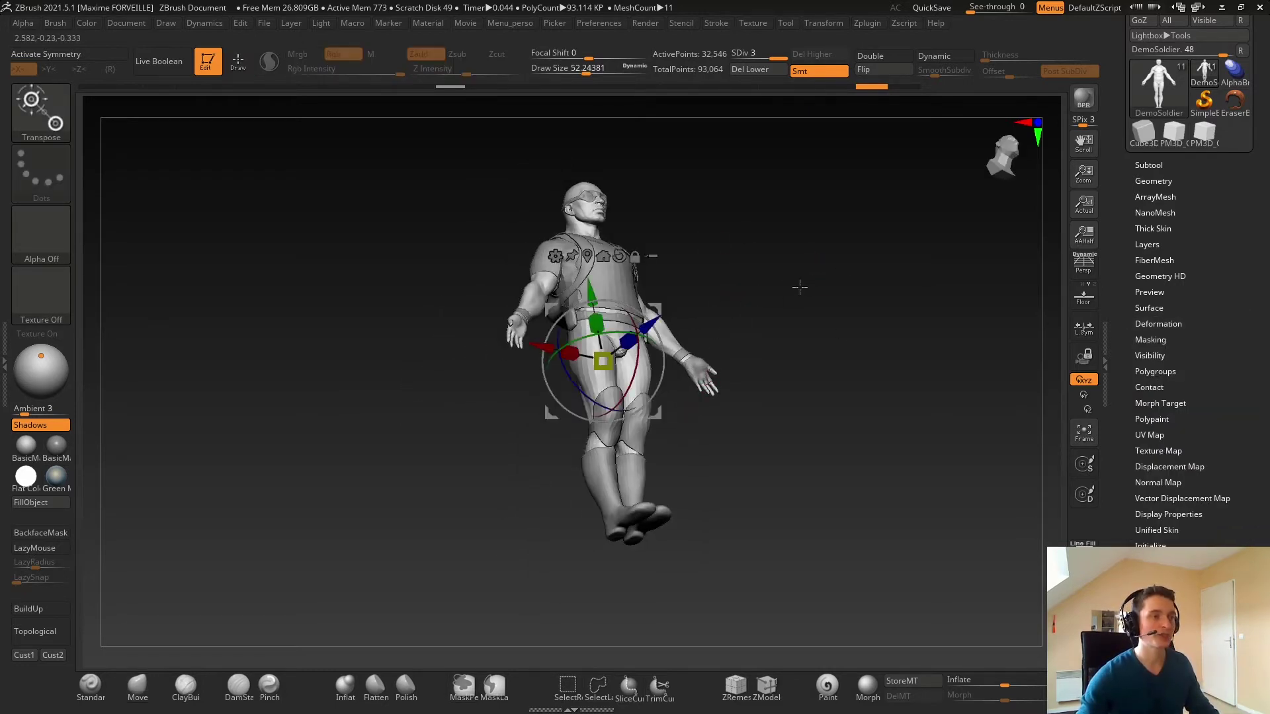
left_click_drag(815, 268, 822, 282, "shift")
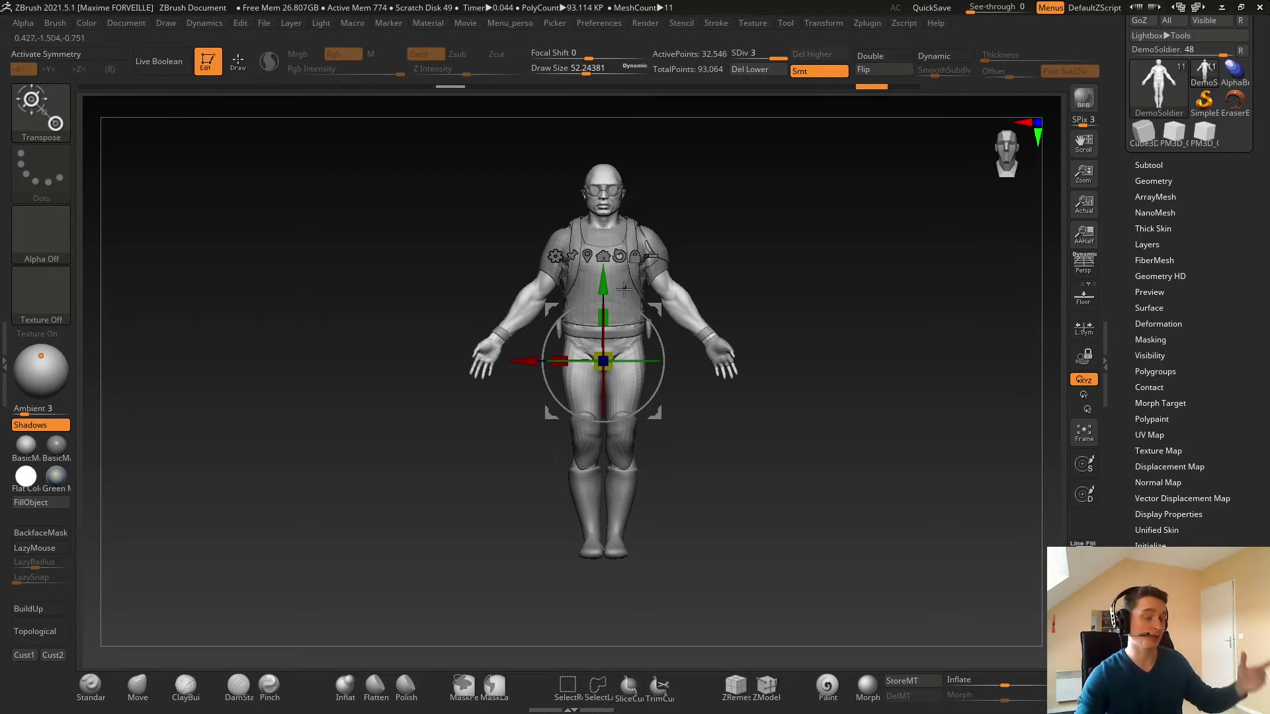
key("y")
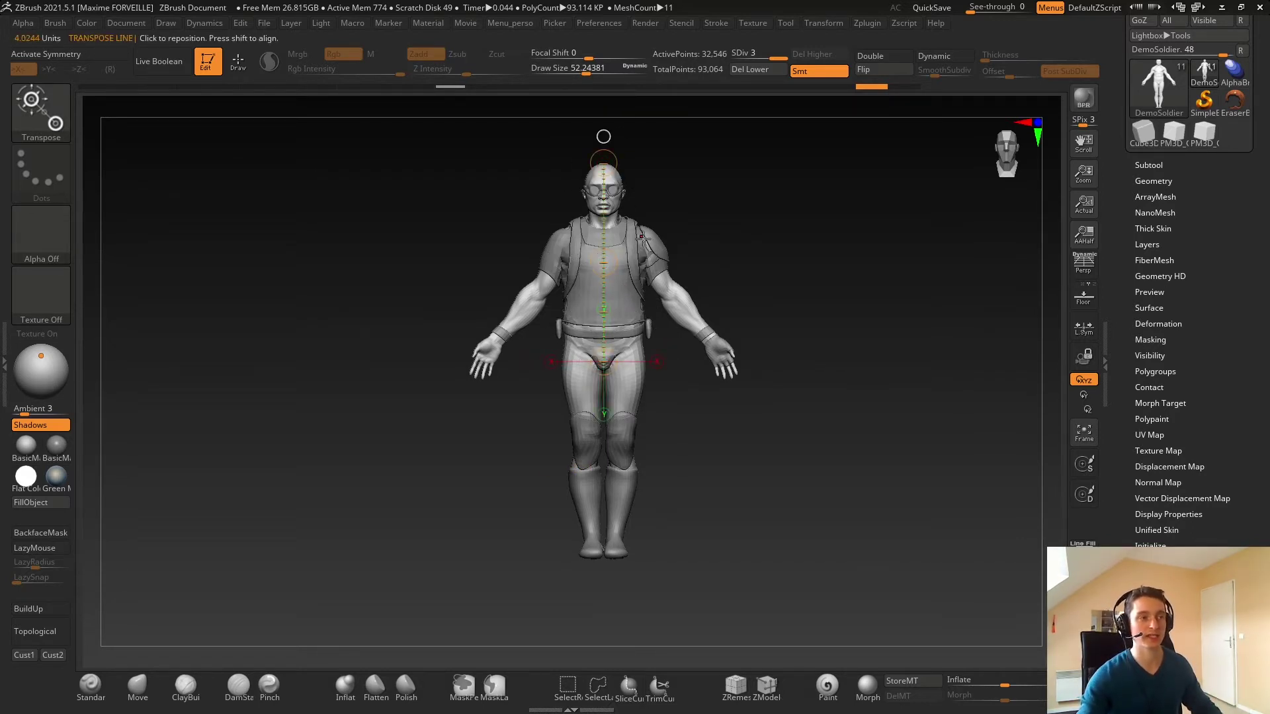
left_click_drag(690, 305, 991, 256)
left_click_drag(529, 306, 312, 307)
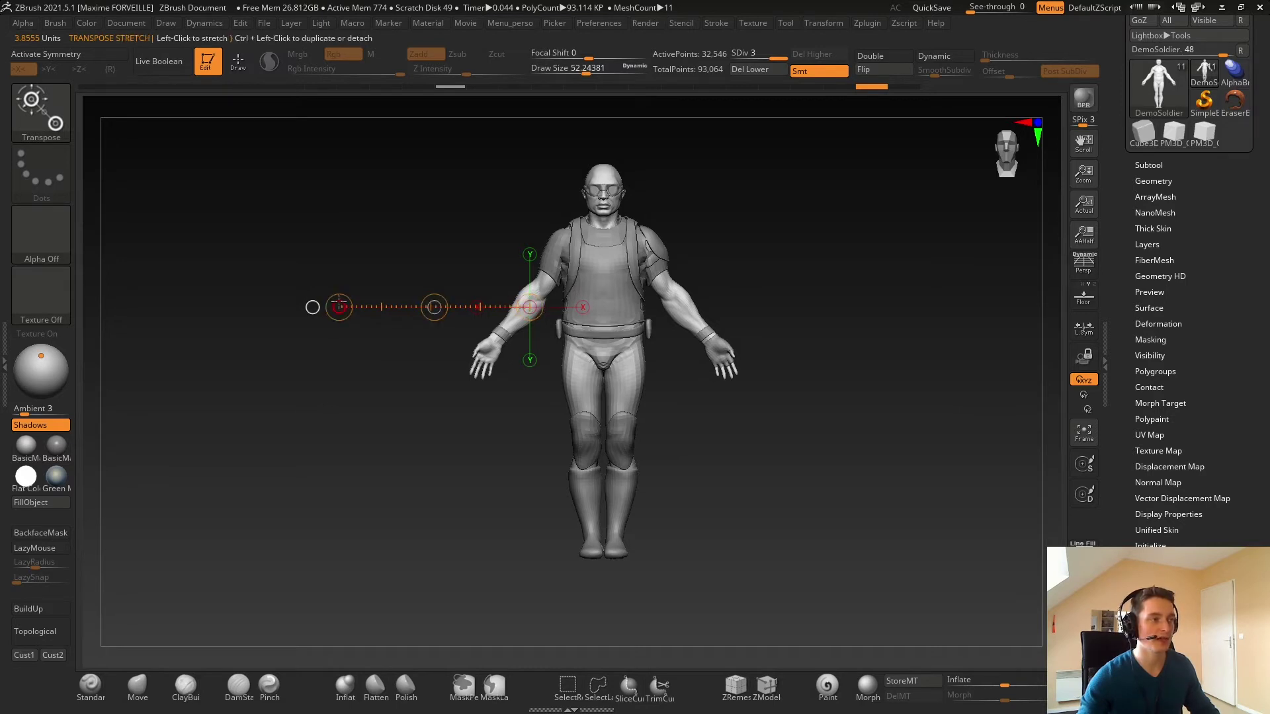
right_click_drag(375, 235, 475, 281, "ctrl")
right_click_drag(410, 248, 539, 282, "alt")
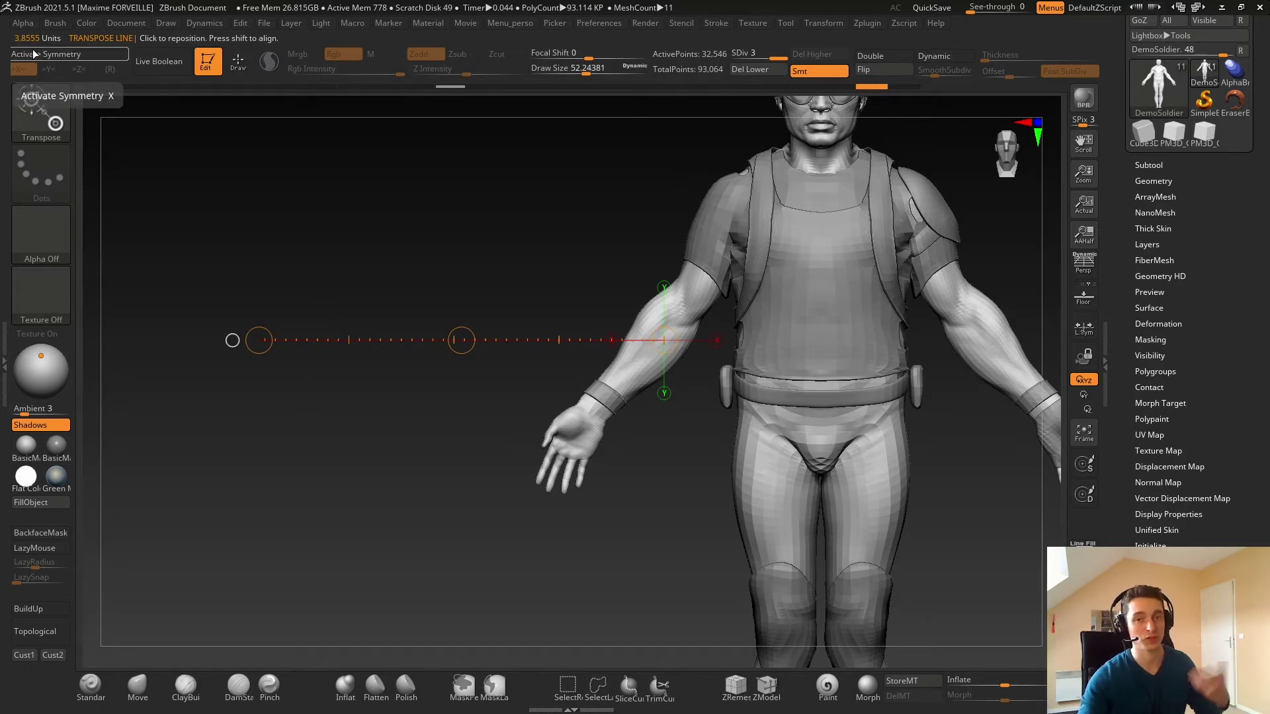
left_click_drag(580, 428, 483, 388)
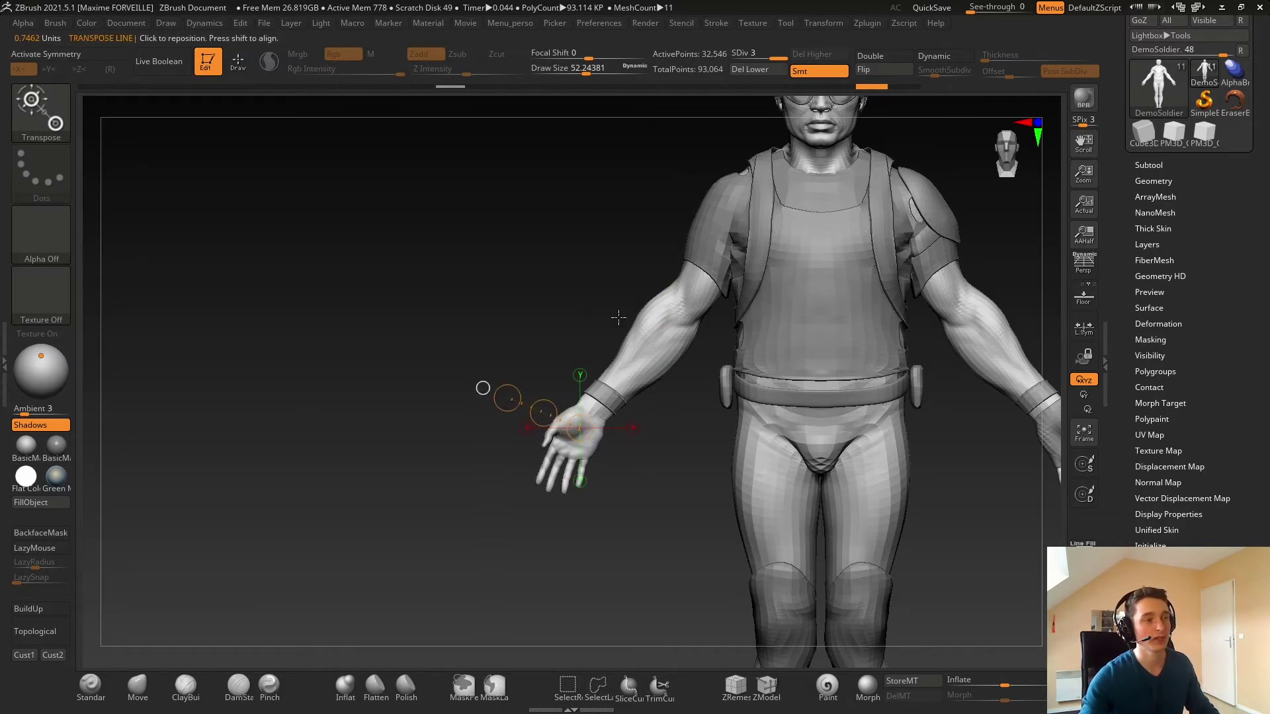
Start a Transpose line on the underside of the soldier's heel
right_click_drag(741, 288, 602, 292, "ctrl")
right_click_drag(837, 468, 571, 495, "alt")
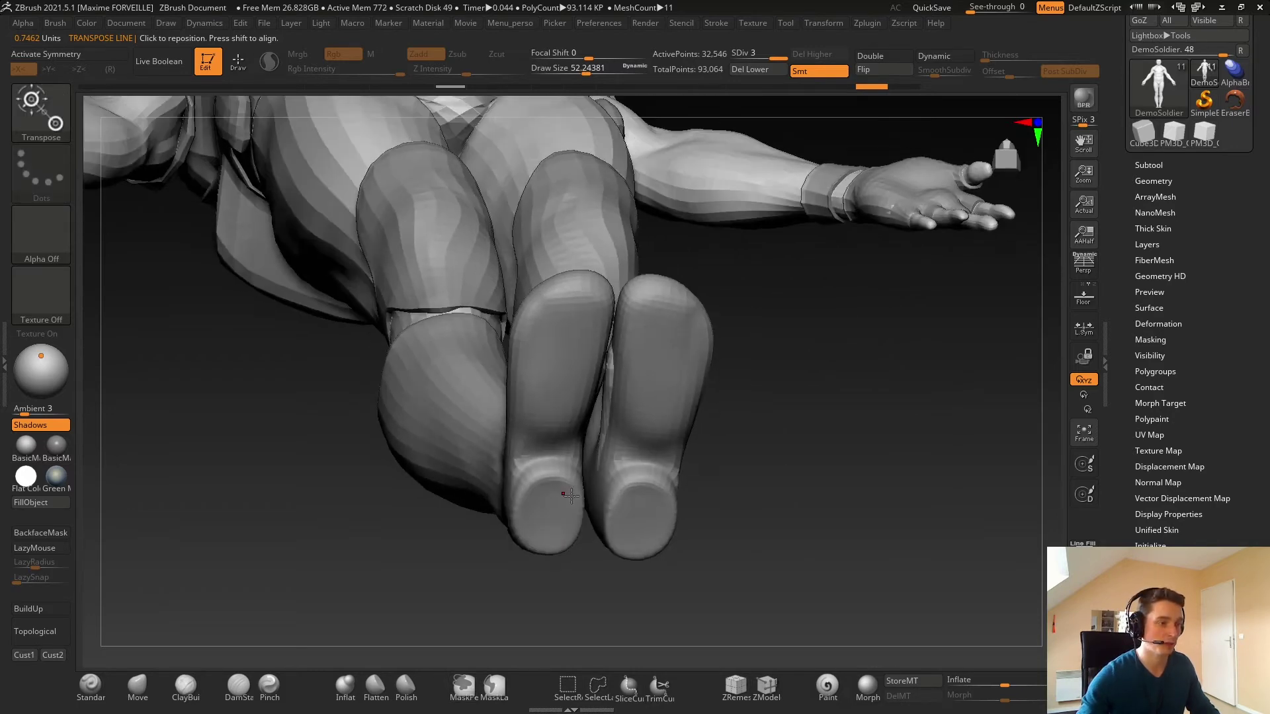
left_click_drag(572, 492, 612, 537)
right_click_drag(792, 361, 697, 377, "shift")
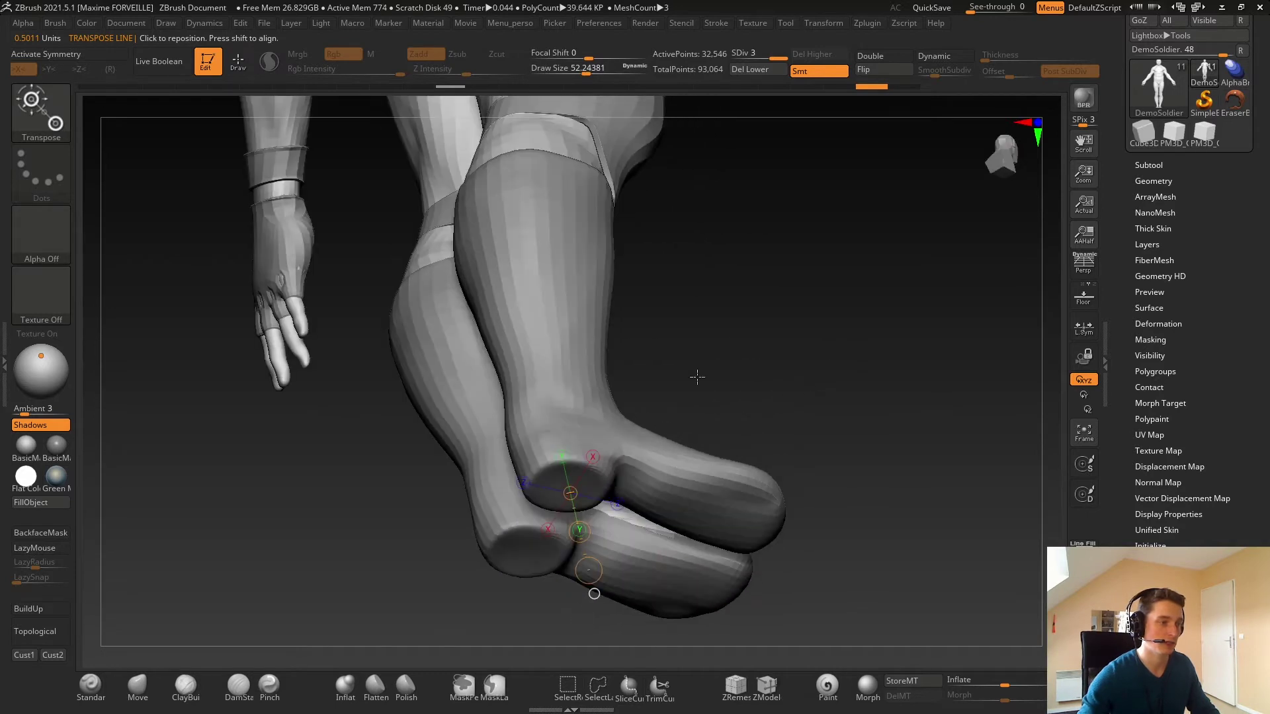
left_click(558, 473)
Measure the soldier's full height with a vertical Transpose line from the sole to the top of the head
right_click_drag(598, 442, 668, 476, "shift")
right_click_drag(891, 333, 682, 364, "ctrl")
key("f")
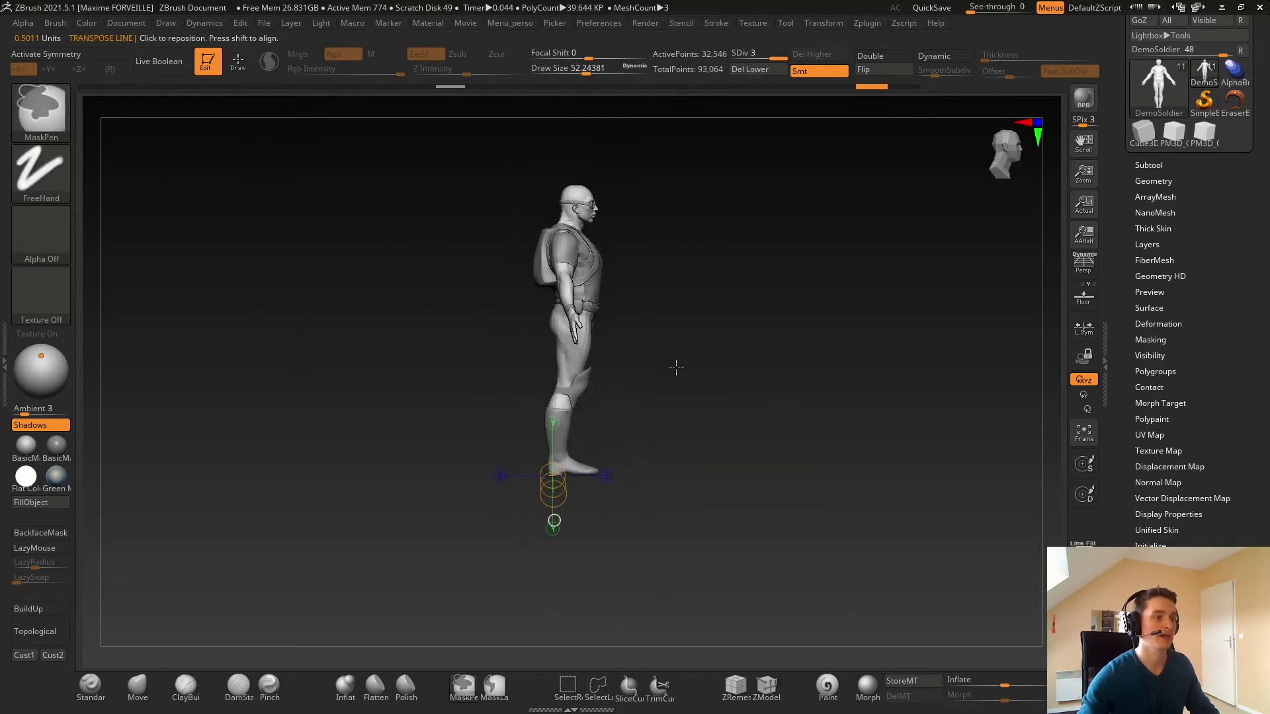
mouse_move(558, 555)
left_mouse_down()
mouse_move(580, 232)
mouse_move(544, 264)
mouse_move(580, 264)
mouse_move(570, 268)
left_mouse_up()
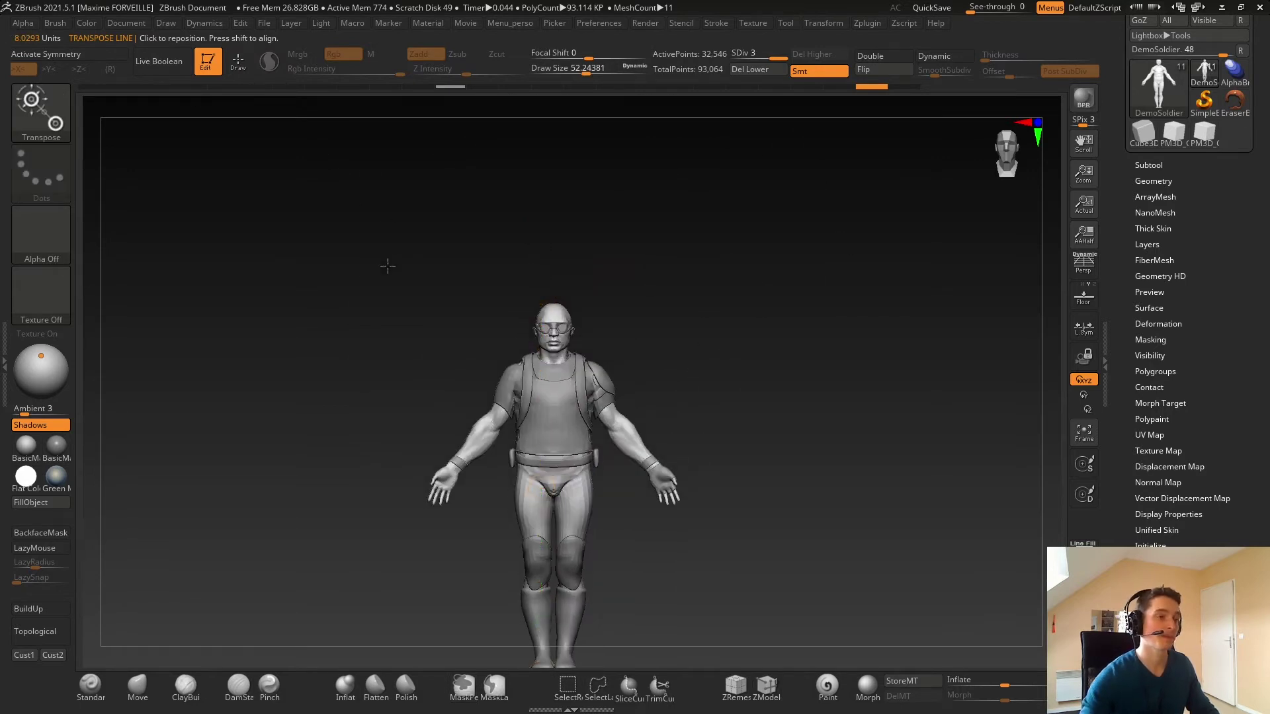
left_click_drag(386, 264, 463, 211, "alt")
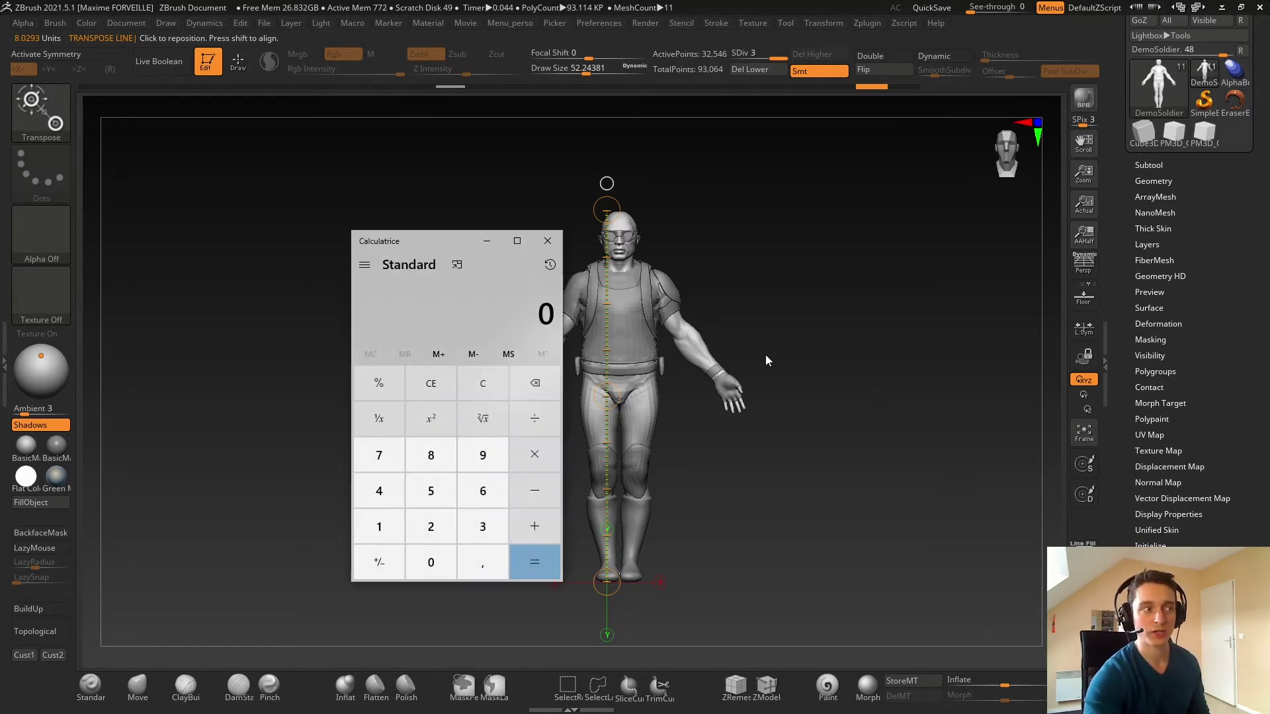
Divide 180 by 8 in the Calculator and close it
left_click_drag(438, 240, 398, 196)
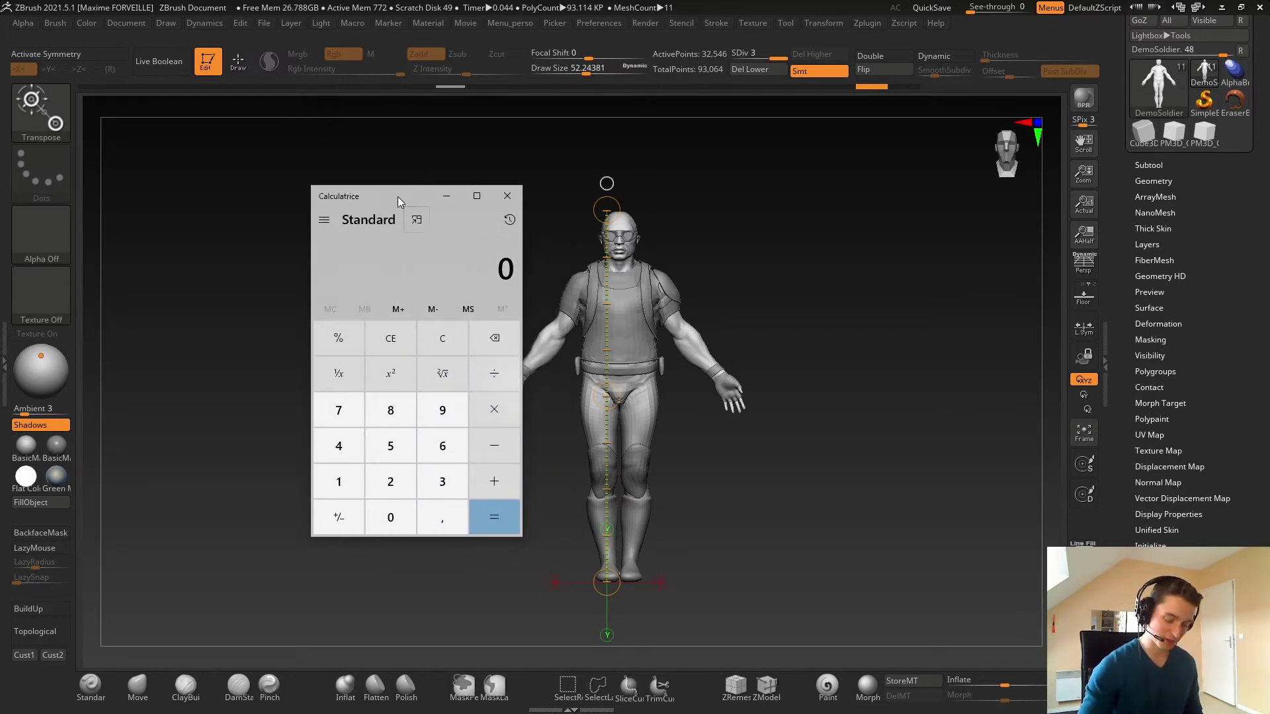
type("180")
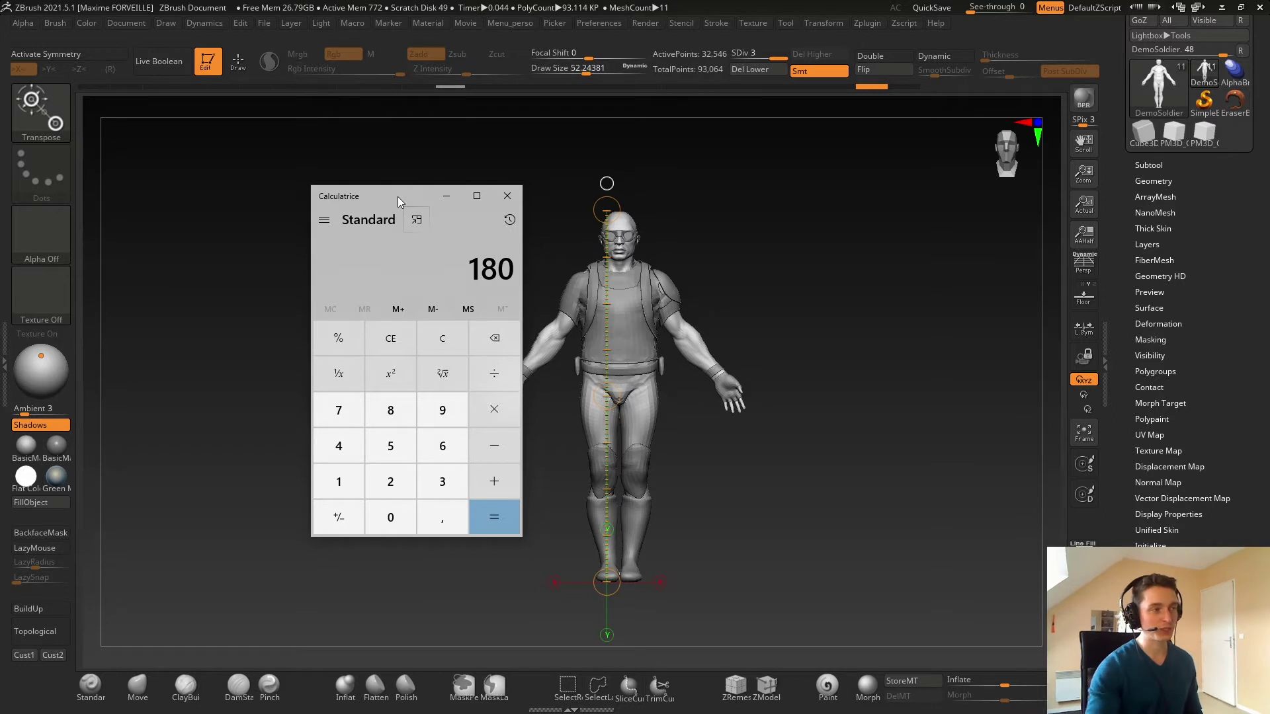
key("slash")
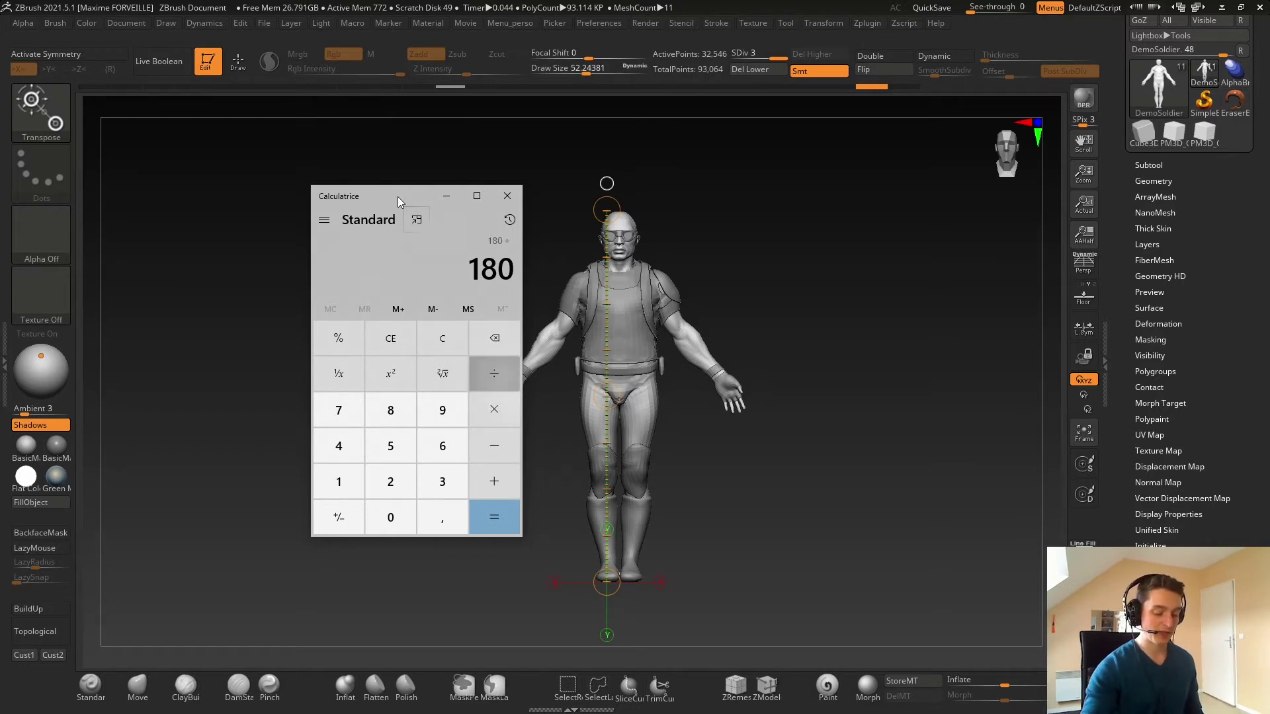
type("8")
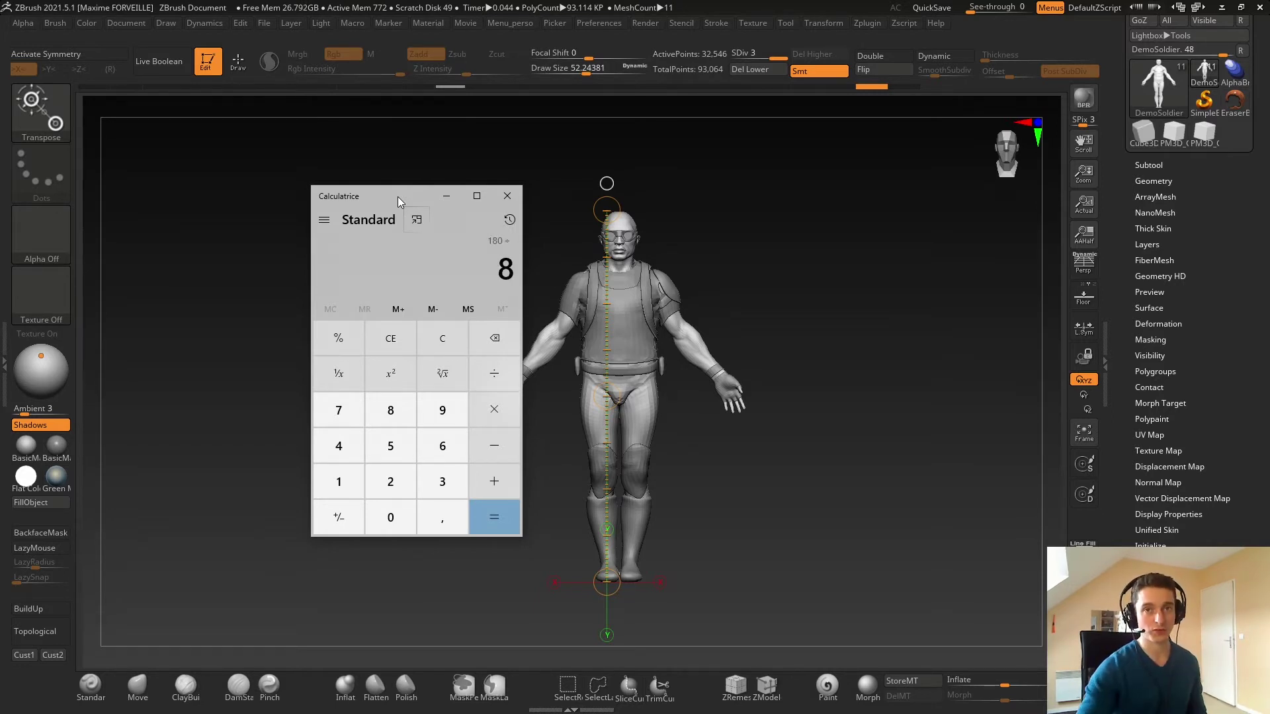
key("Return")
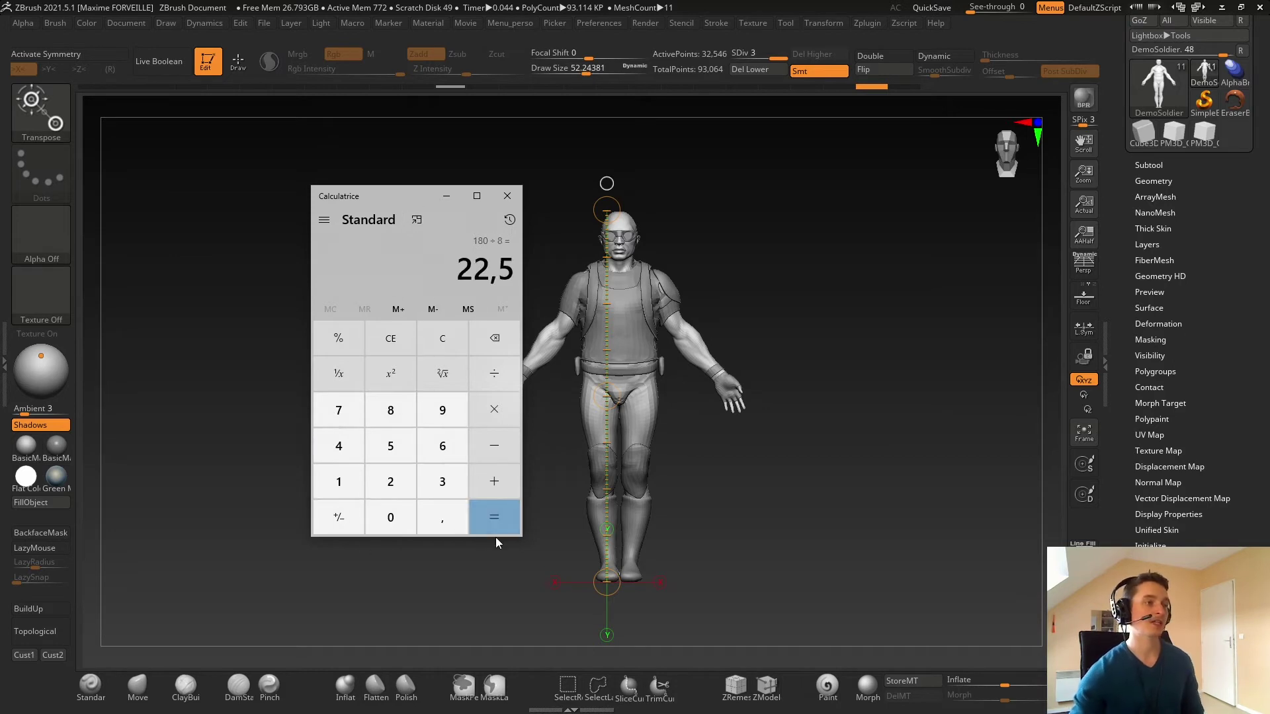
left_click(510, 198)
Leave the Transpose line and return to Draw mode with the Move brush on the soldier
right_click_drag(561, 340, 668, 336)
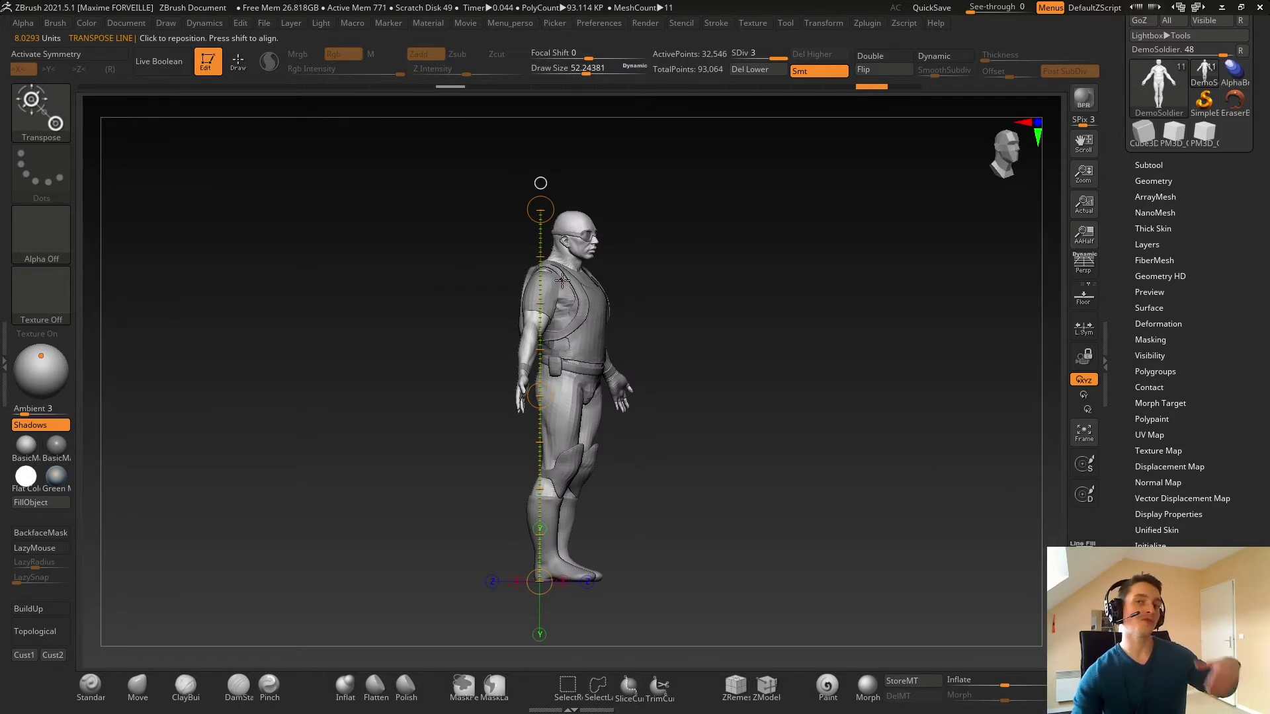
right_click_drag(551, 275, 473, 247, "shift")
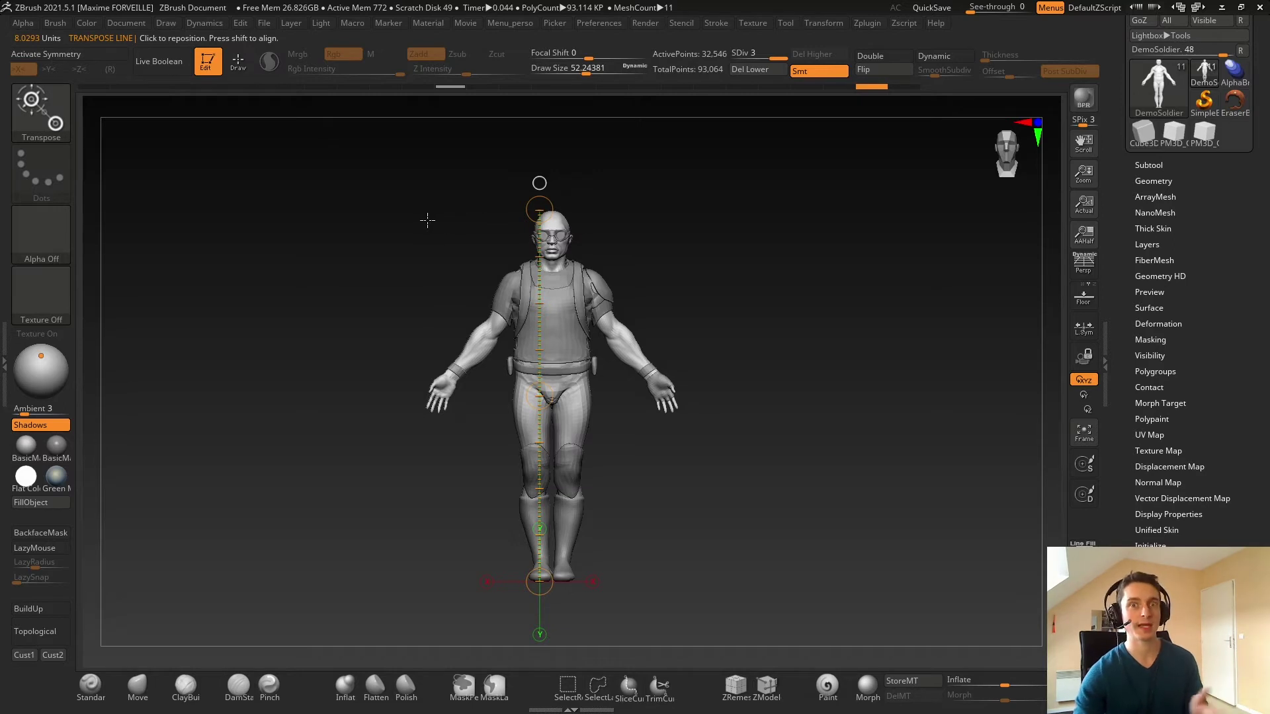
right_click_drag(524, 228, 609, 244, "ctrl")
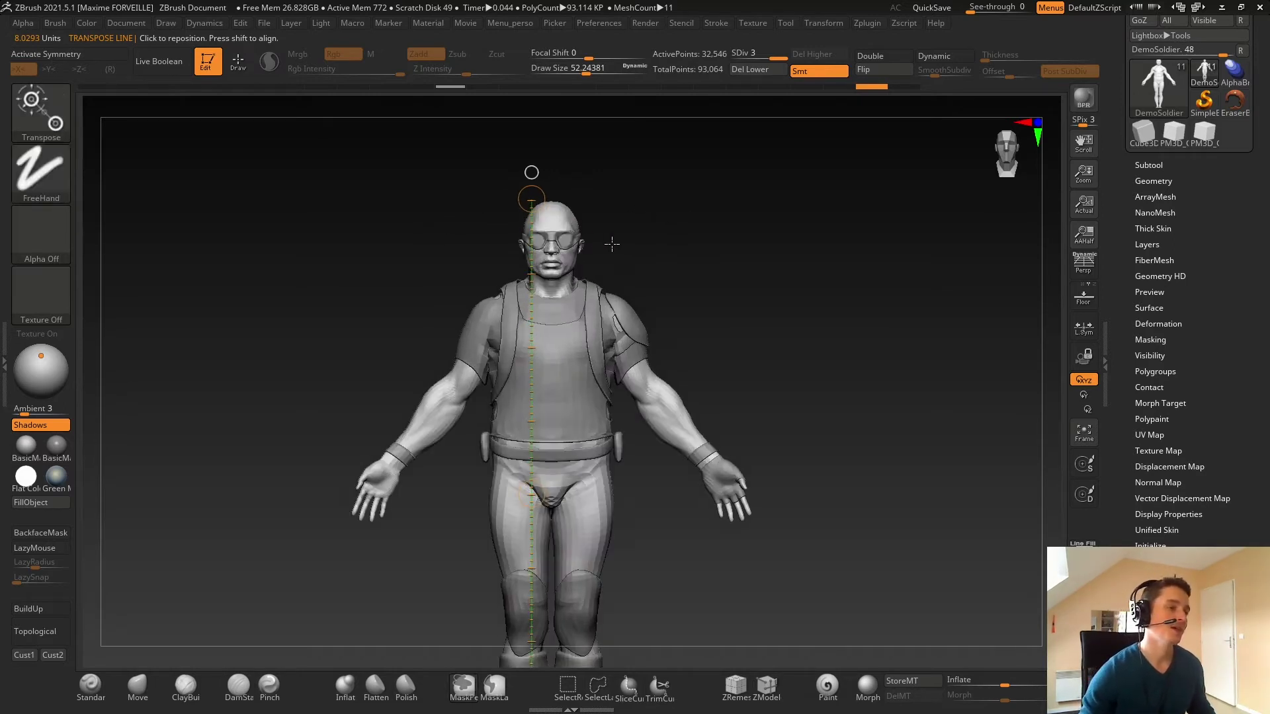
right_click_drag(632, 291, 645, 232, "ctrl")
right_click_drag(652, 301, 675, 218, "alt")
right_click_drag(700, 290, 701, 222, "alt")
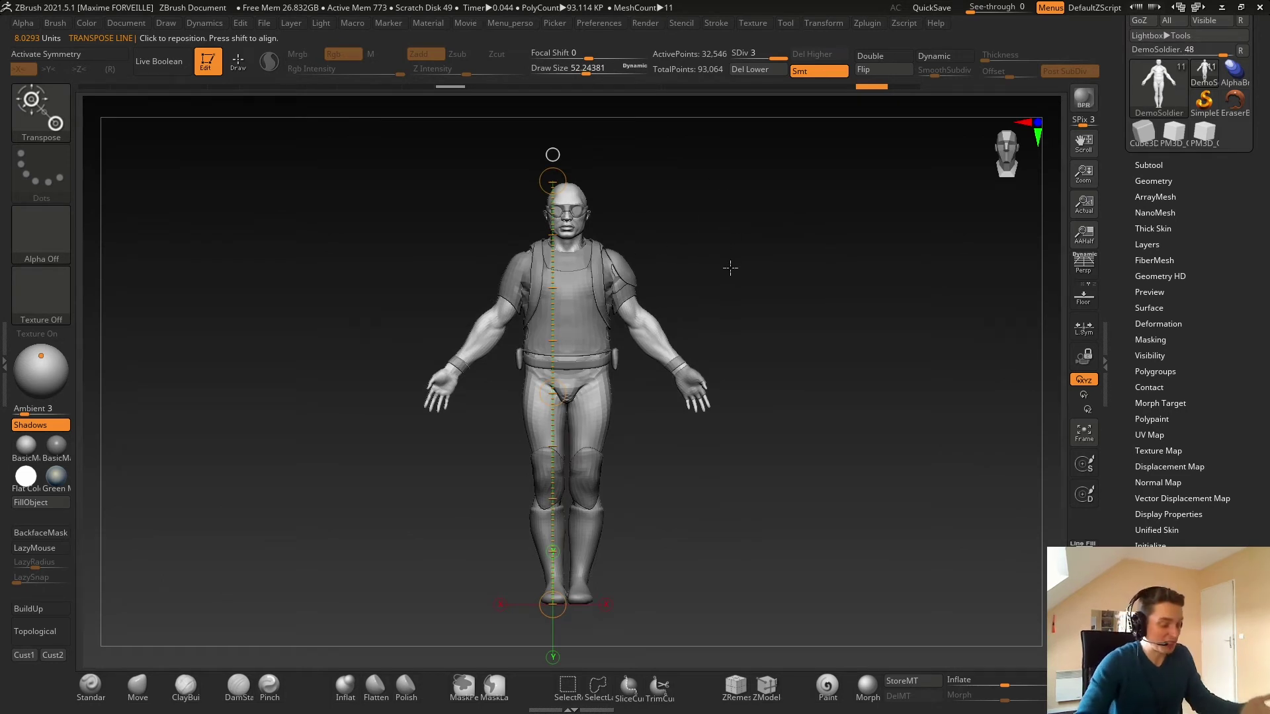
key("q")
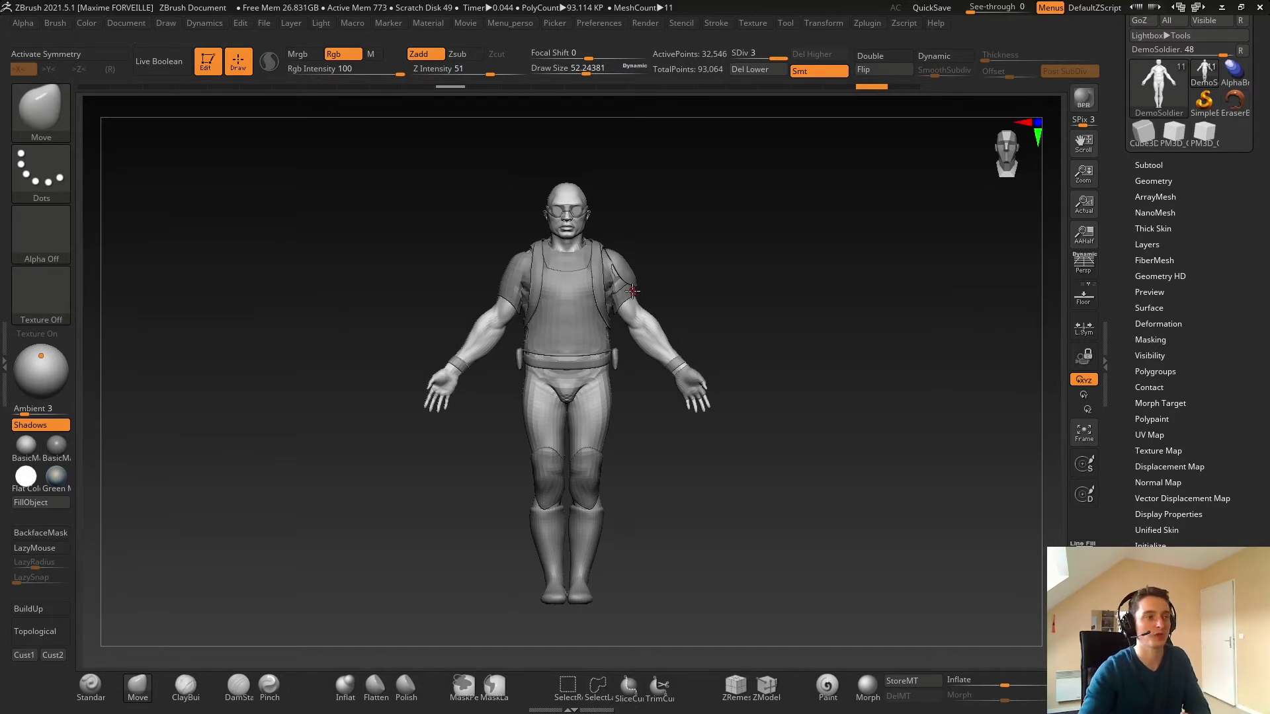
Set the soldier's export Scale to 22.5 and check its height with the existing Transpose line
left_click_drag(691, 218, 734, 231)
scroll(1124, 222, "up", 3)
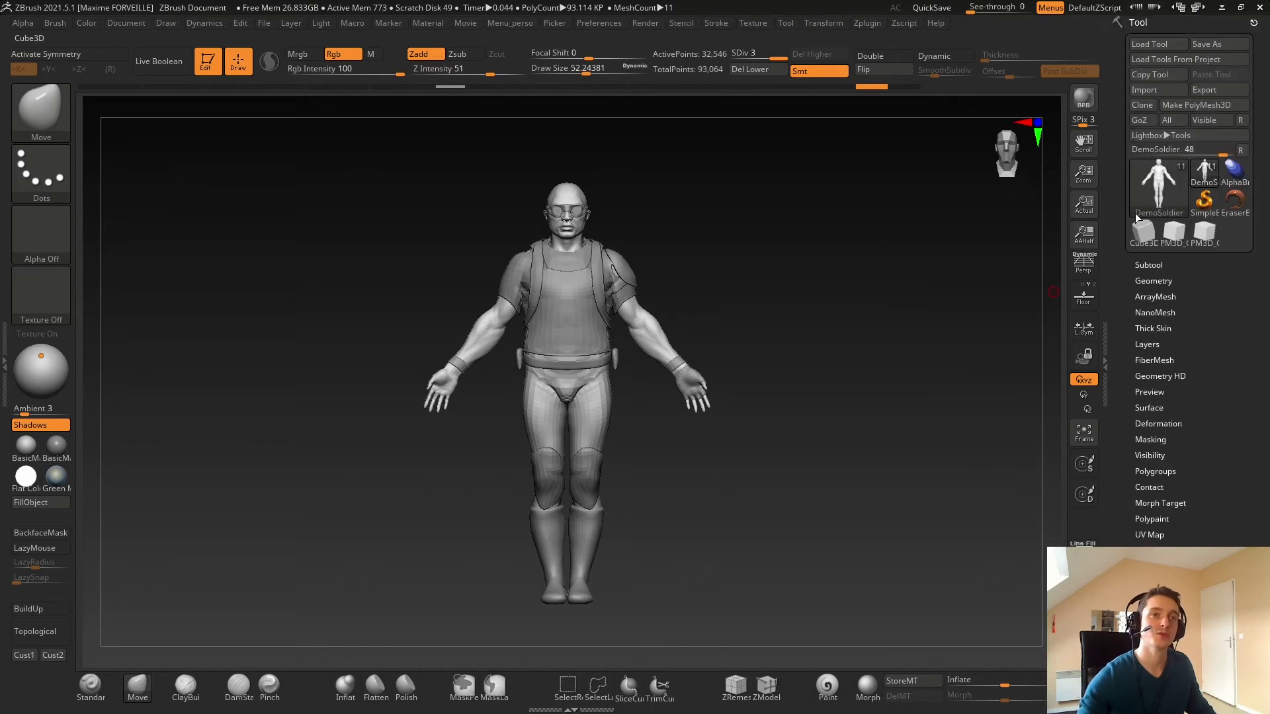
scroll(1121, 73, "down", 6)
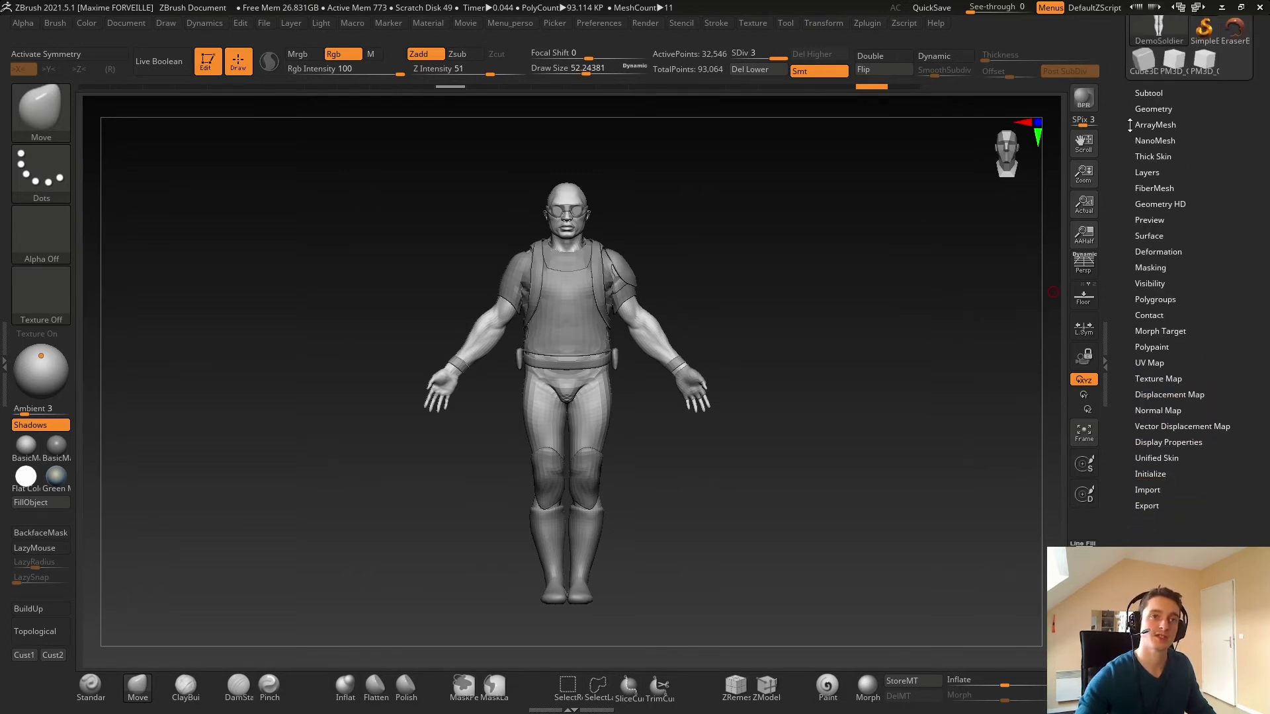
scroll(1159, 136, "down", 3)
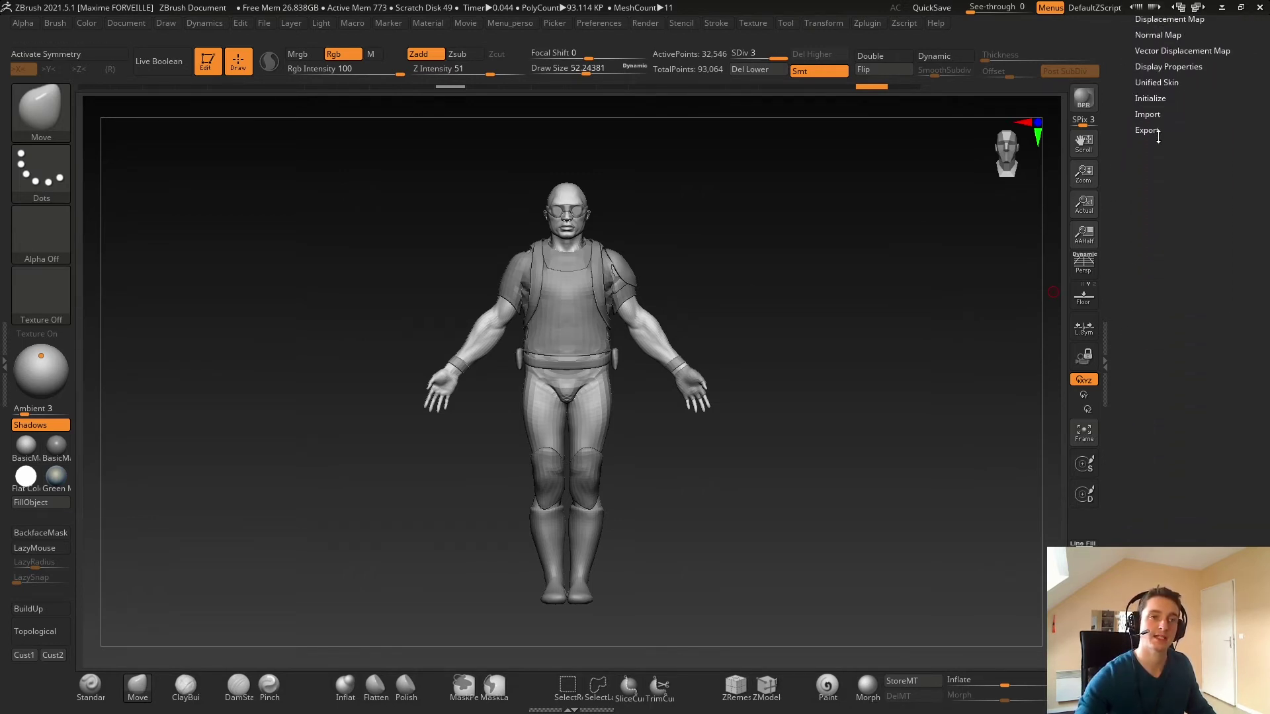
left_click(1154, 131)
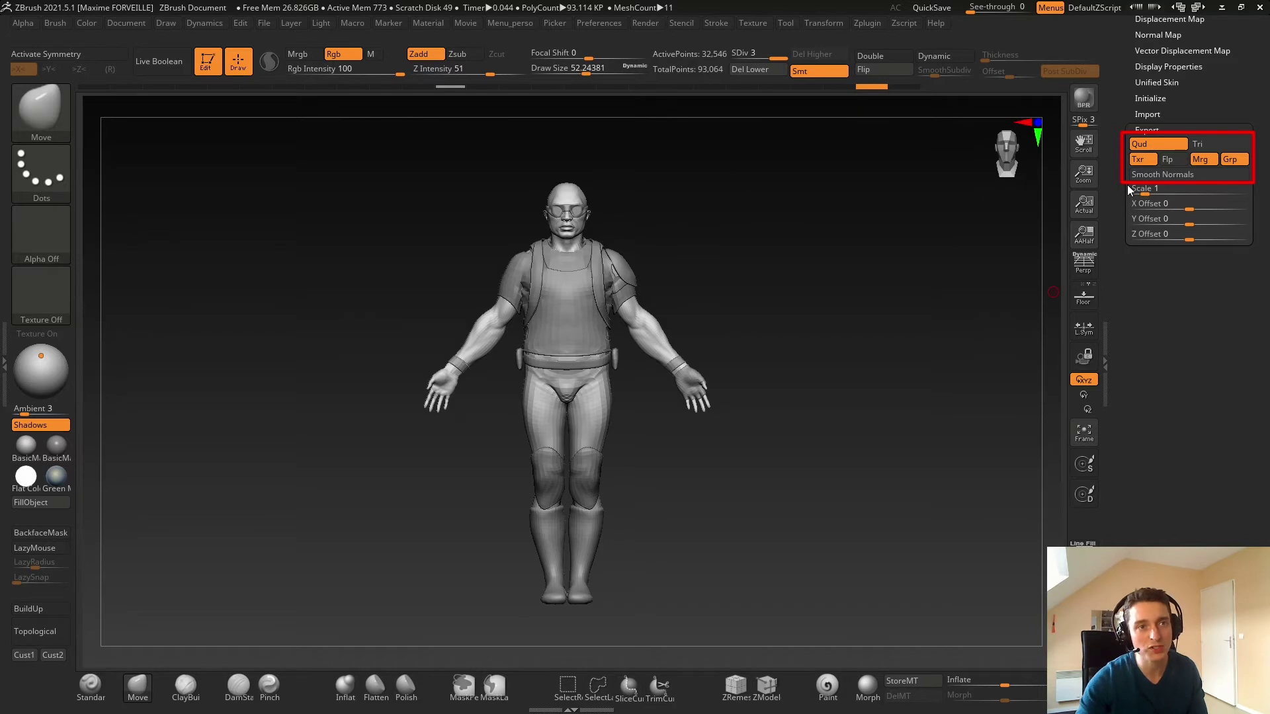
left_click_drag(1232, 245, 1248, 244)
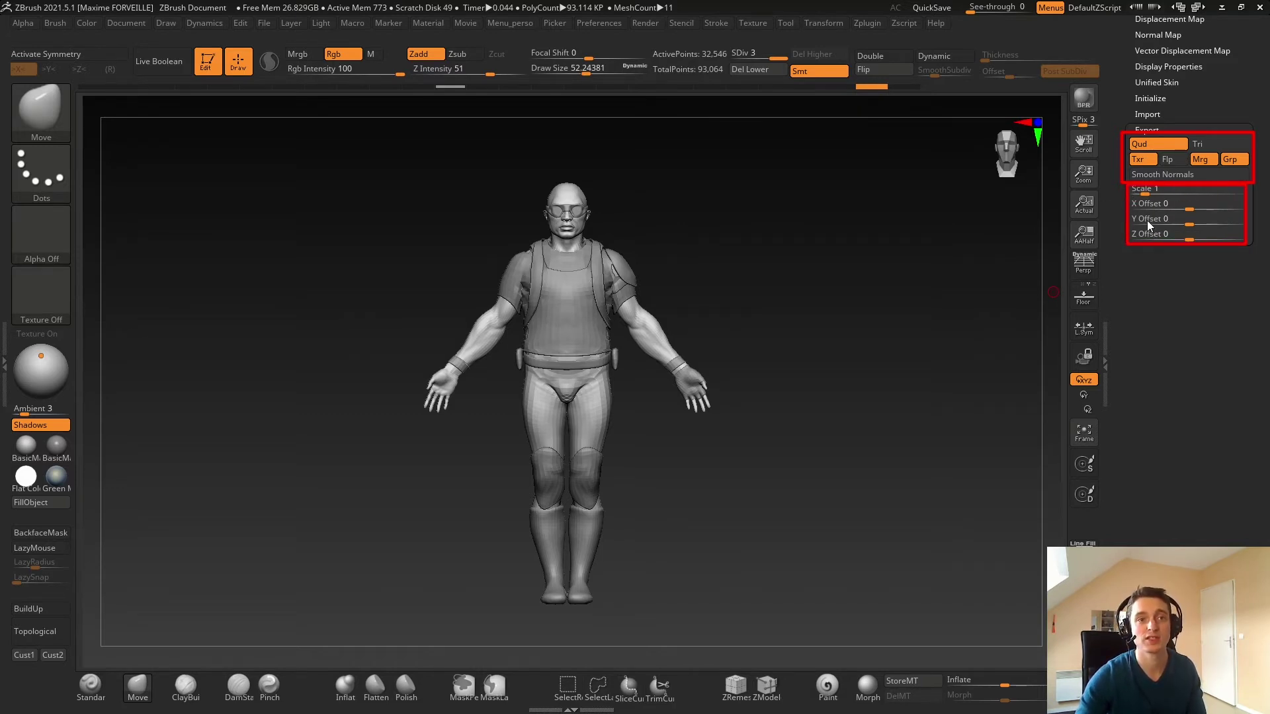
key("Escape")
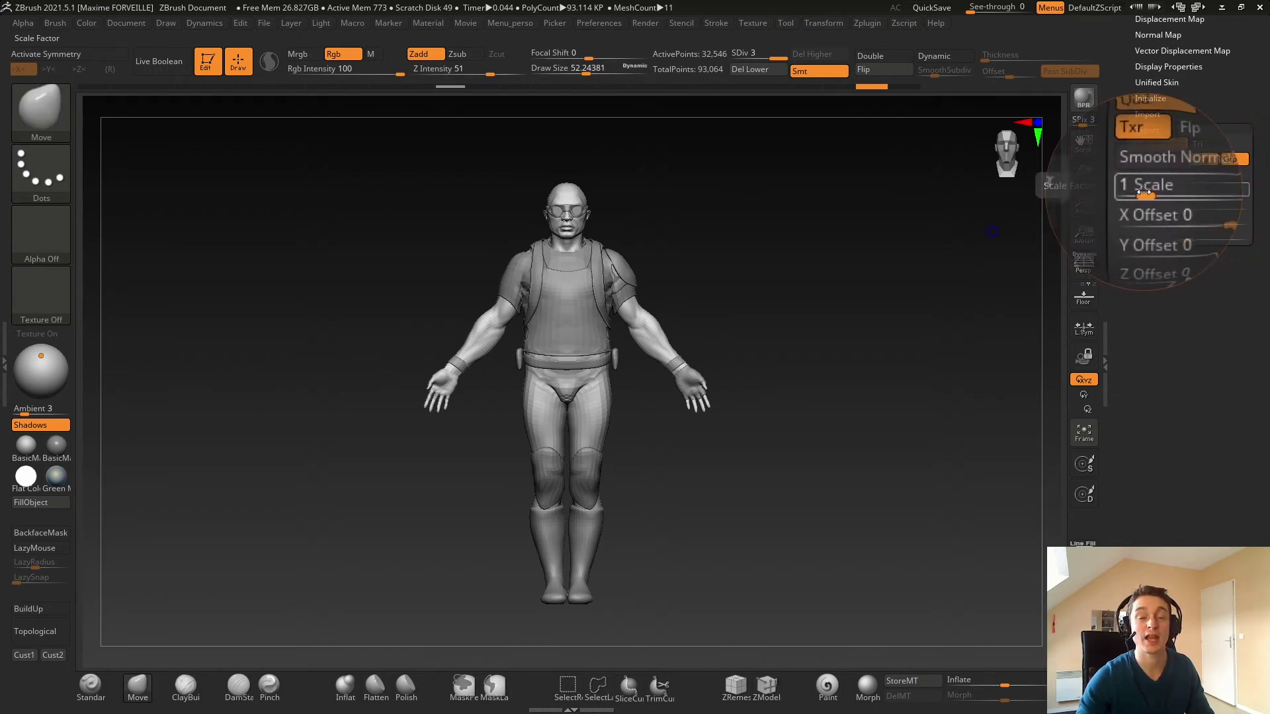
key("shift")
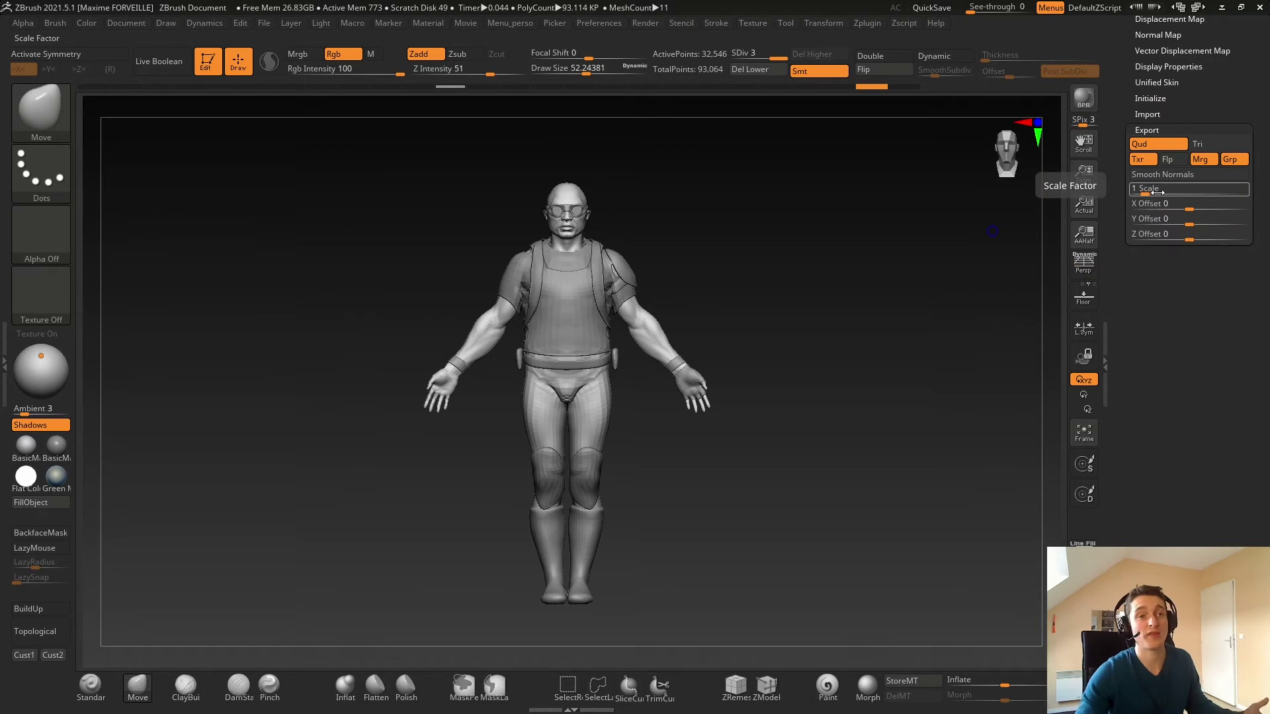
mouse_move(852, 229)
left_mouse_down()
mouse_move(876, 239)
mouse_move(853, 230)
left_mouse_up()
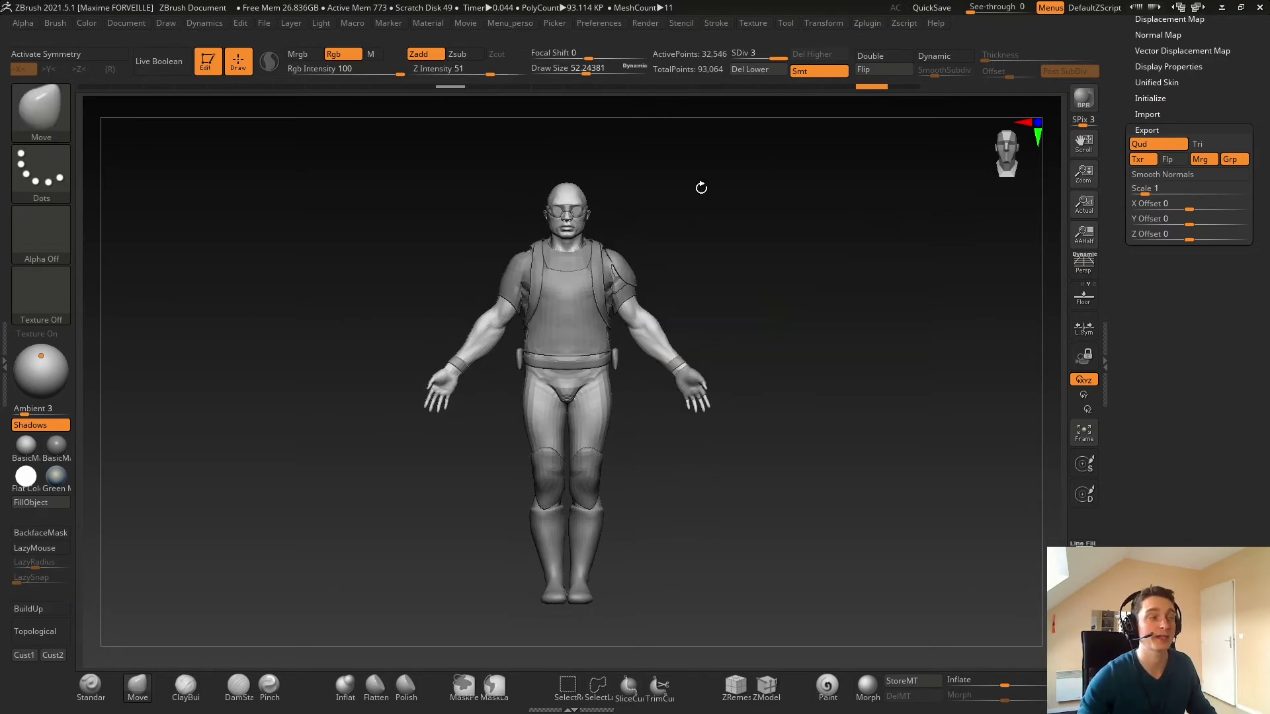
left_click(1152, 191)
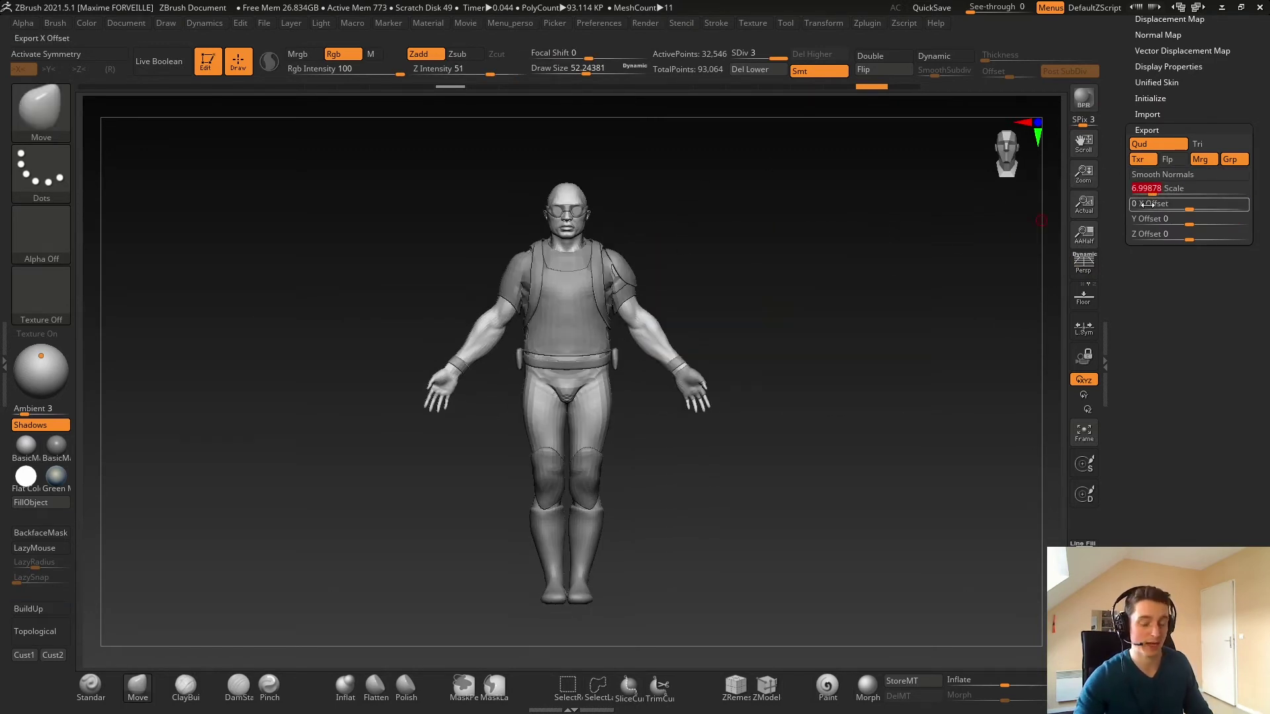
type("22.5")
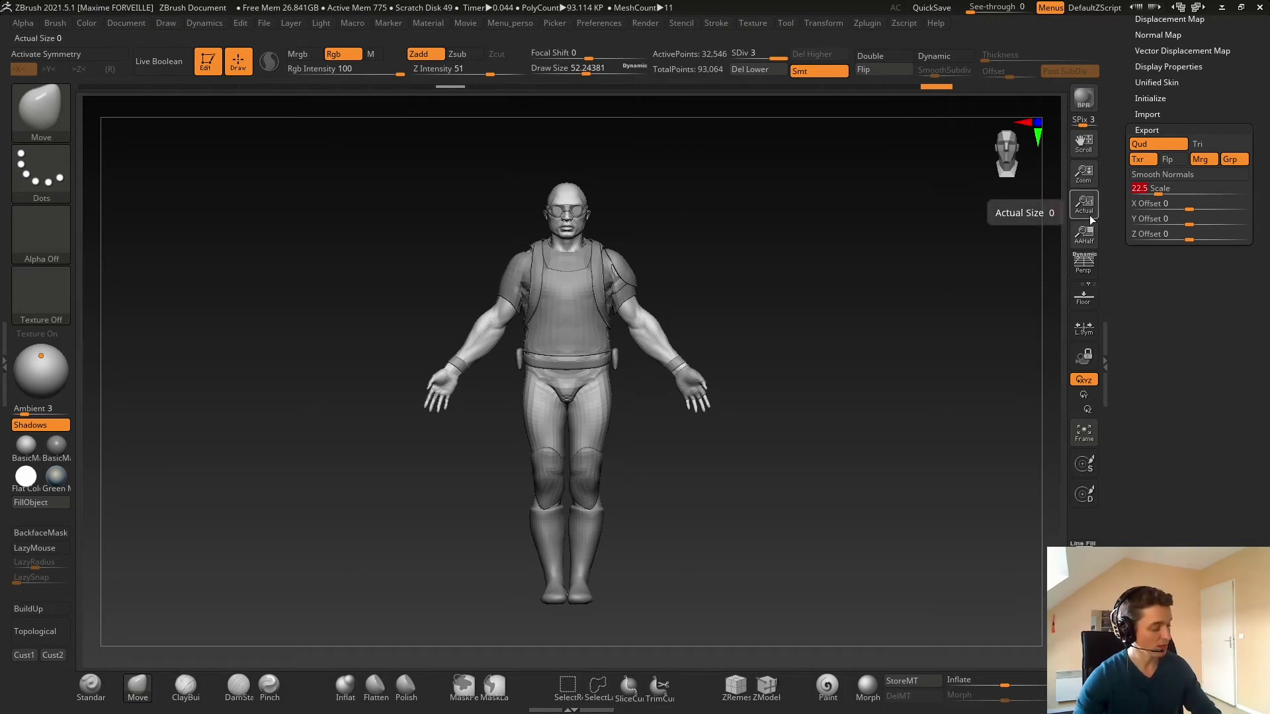
left_click_drag(853, 240, 896, 238)
key("w")
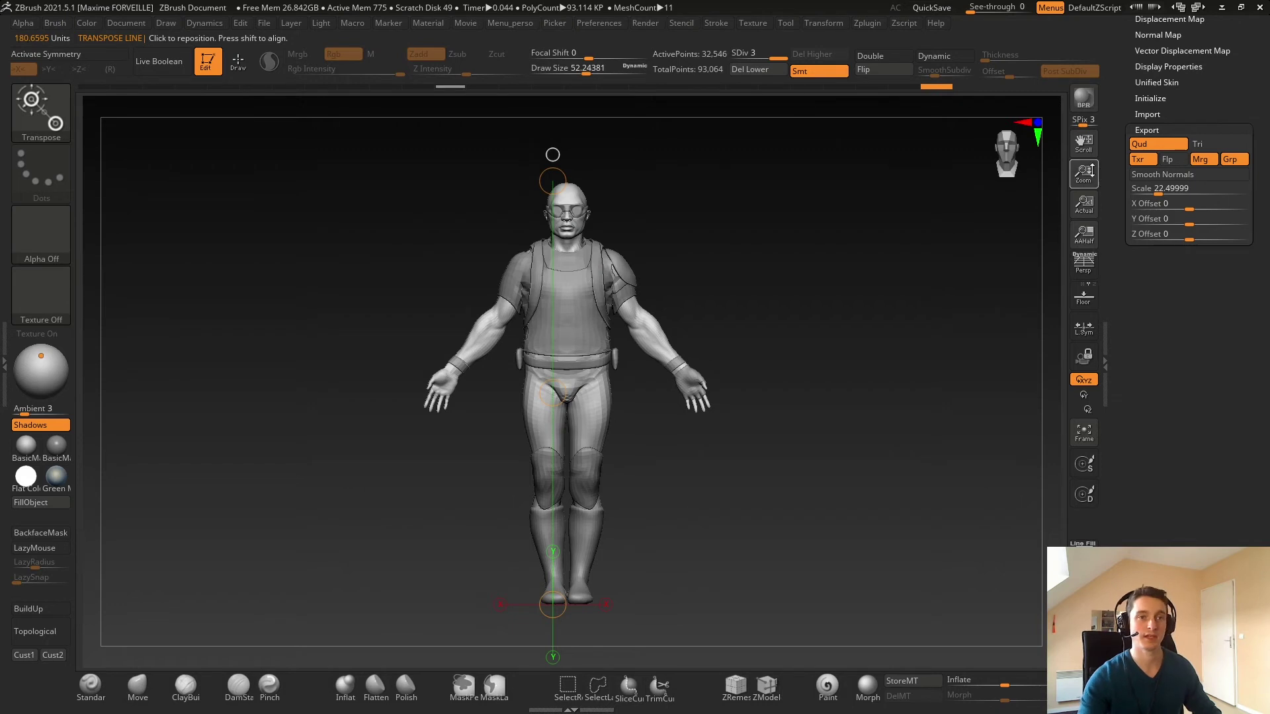
Set the export Scale to 1 and check the Transpose line's height in units for comparison
left_click(1161, 188)
type("1")
key("Return")
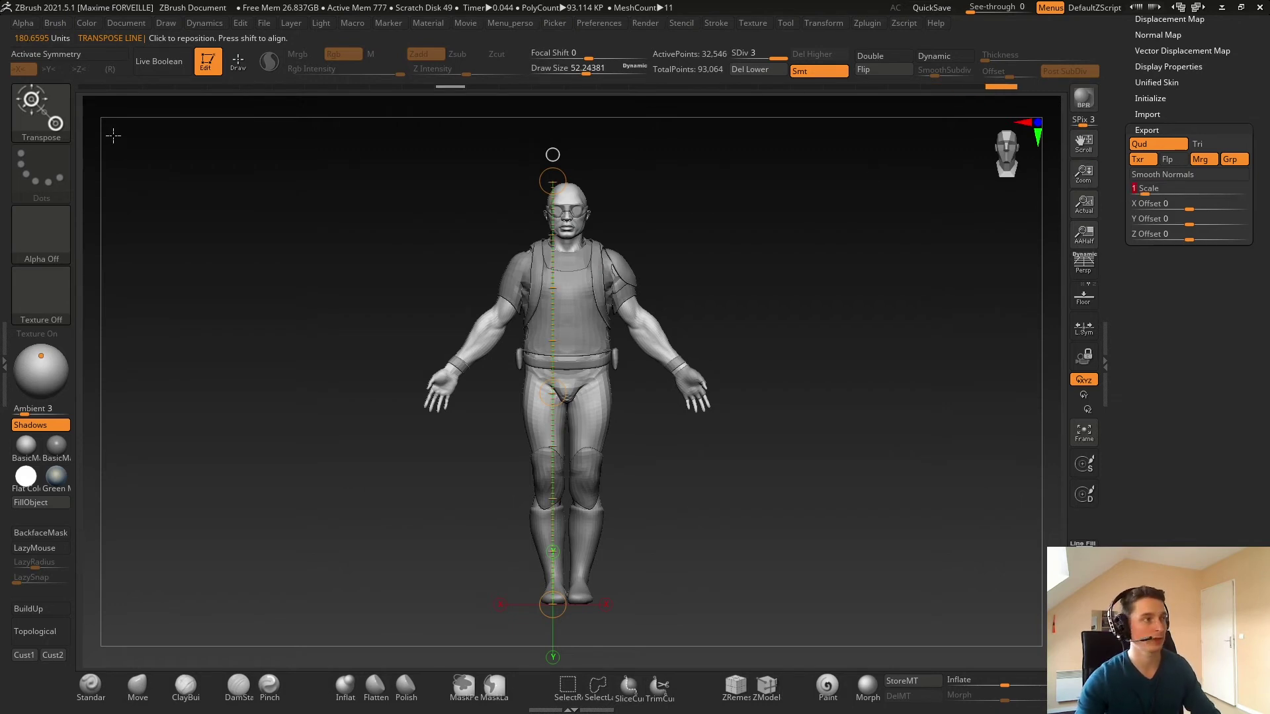
left_click_drag(415, 177, 279, 147)
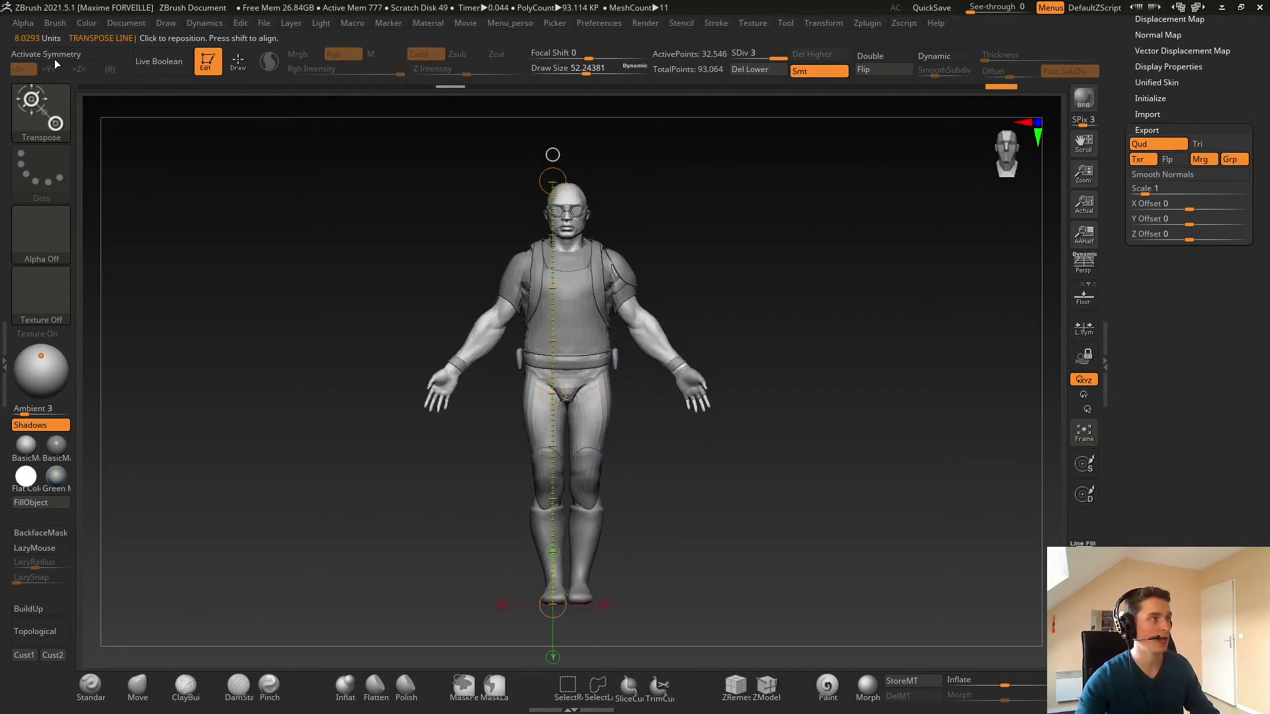
Set the export Scale back to 22.5
left_click(1150, 189)
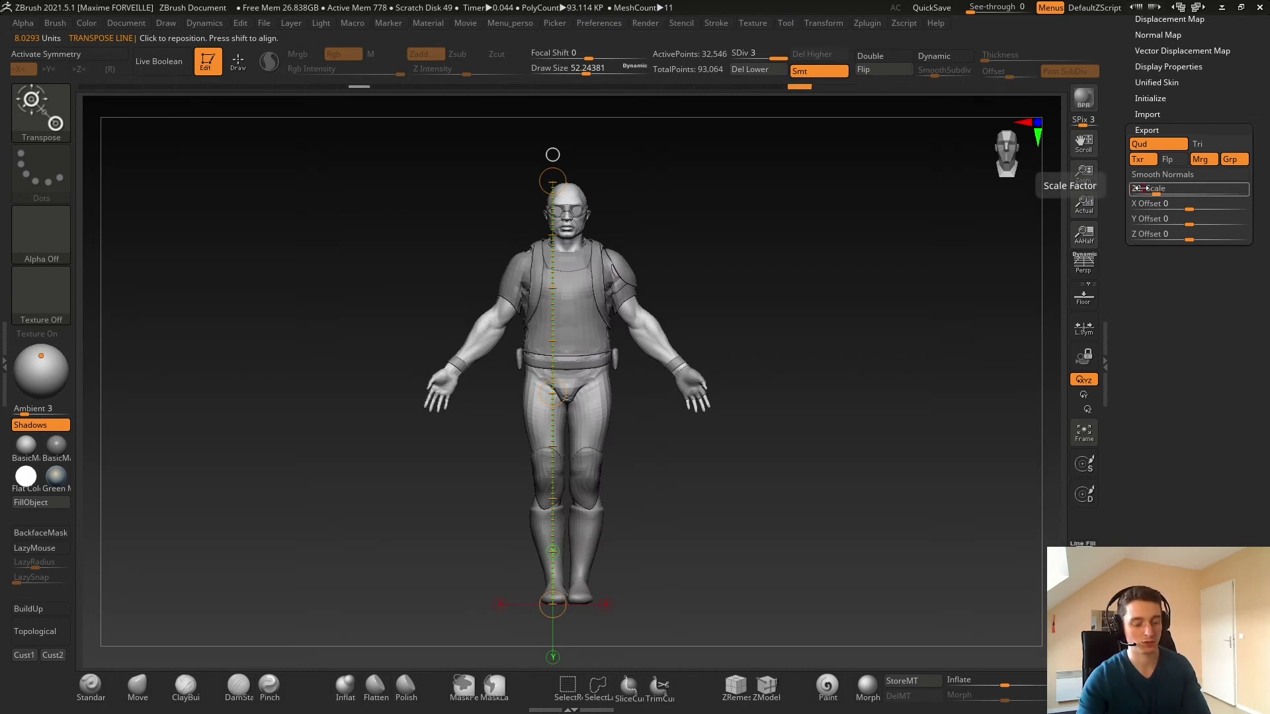
type("22.5")
key("Return")
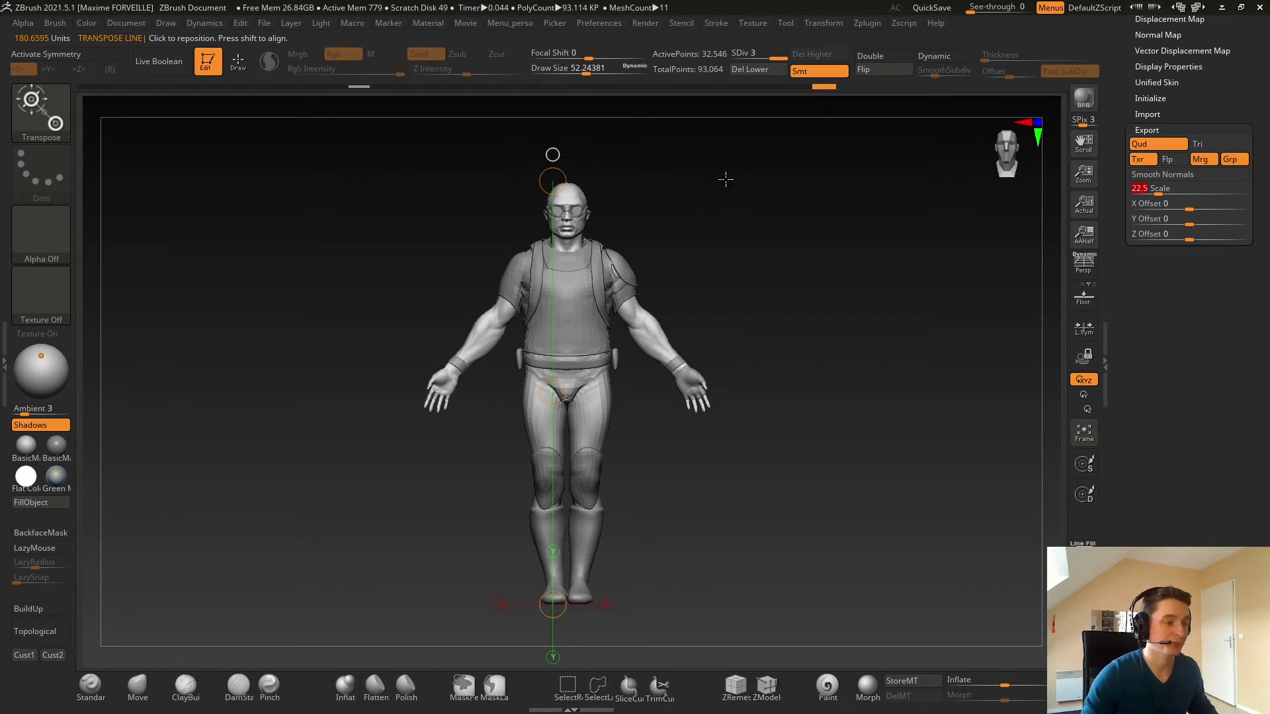
Bring up the Gizmo and send it to its home position at the middle of the soldier
left_click_drag(726, 179, 766, 173, "shift")
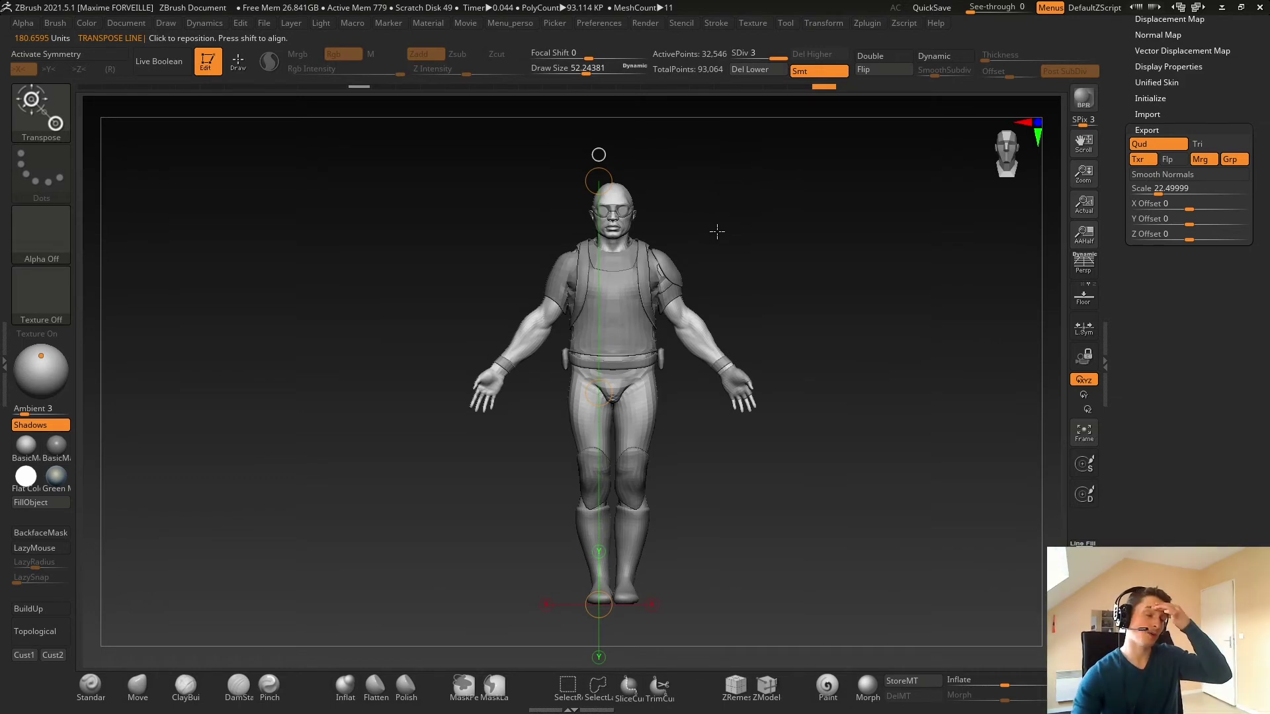
left_click_drag(785, 219, 862, 227)
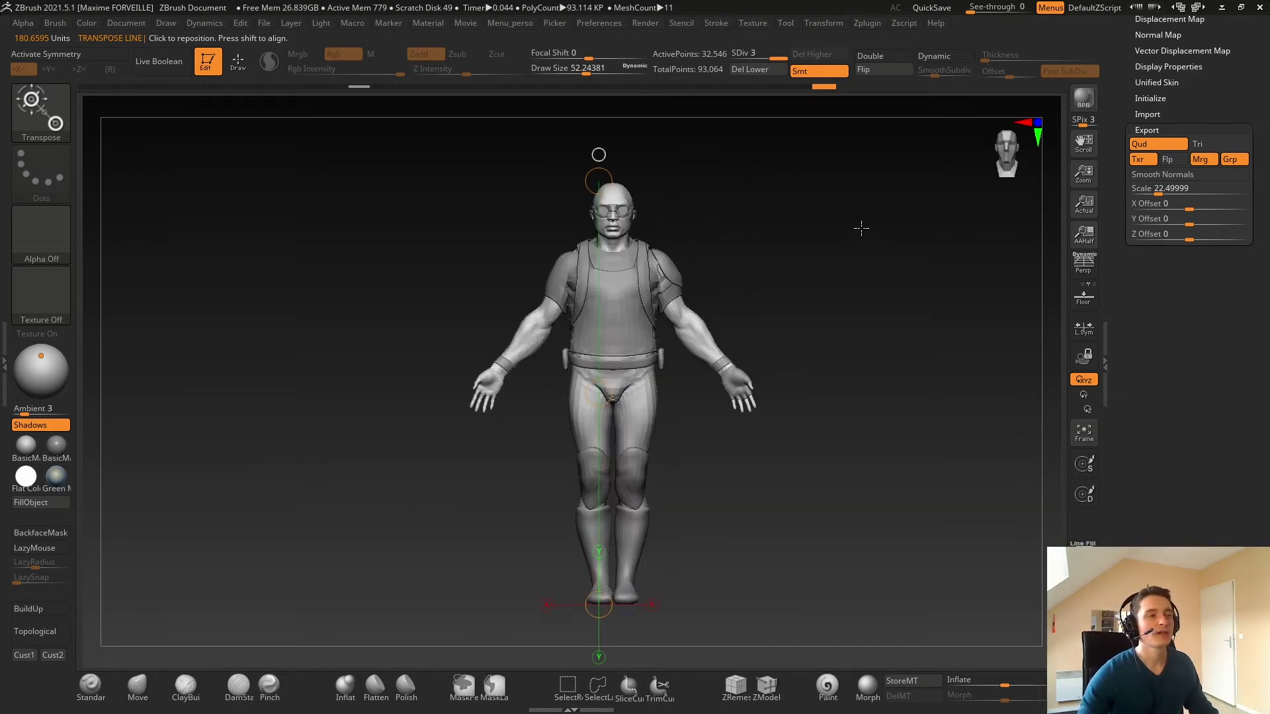
left_click_drag(674, 239, 569, 223, "alt")
left_click_drag(752, 228, 808, 217, "alt")
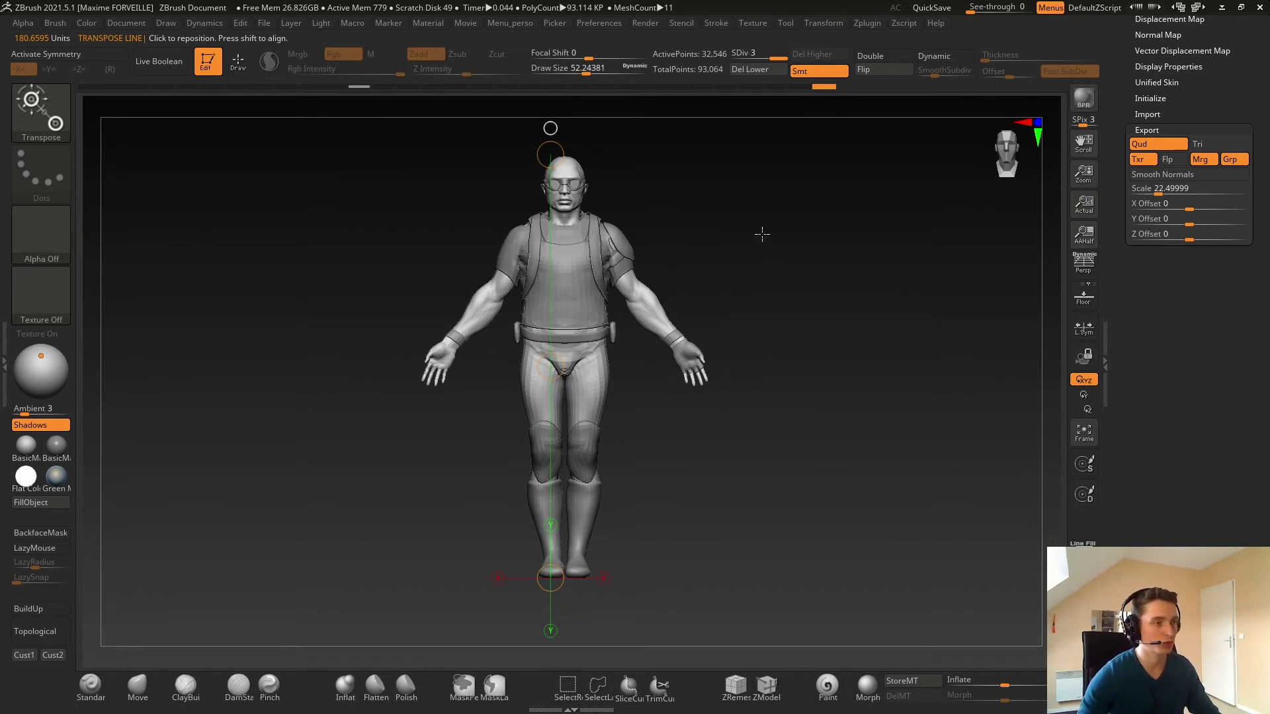
key("y")
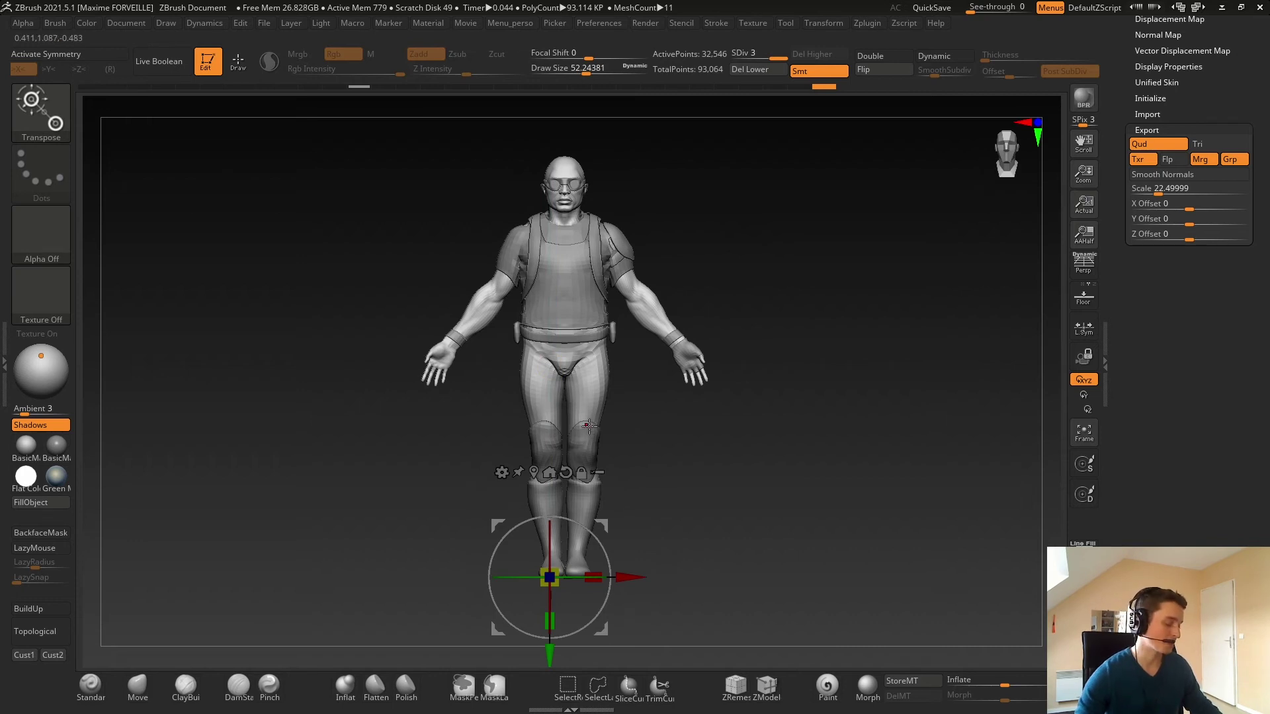
left_click(549, 473)
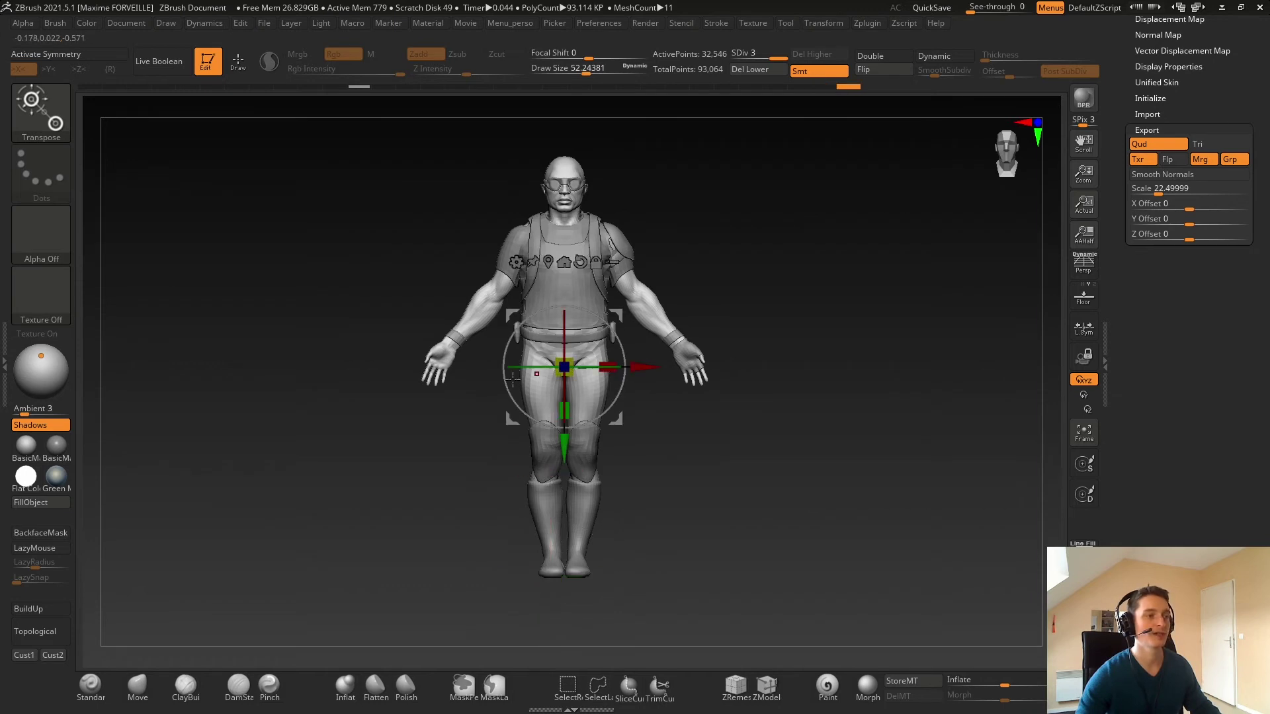
left_click_drag(696, 271, 727, 285)
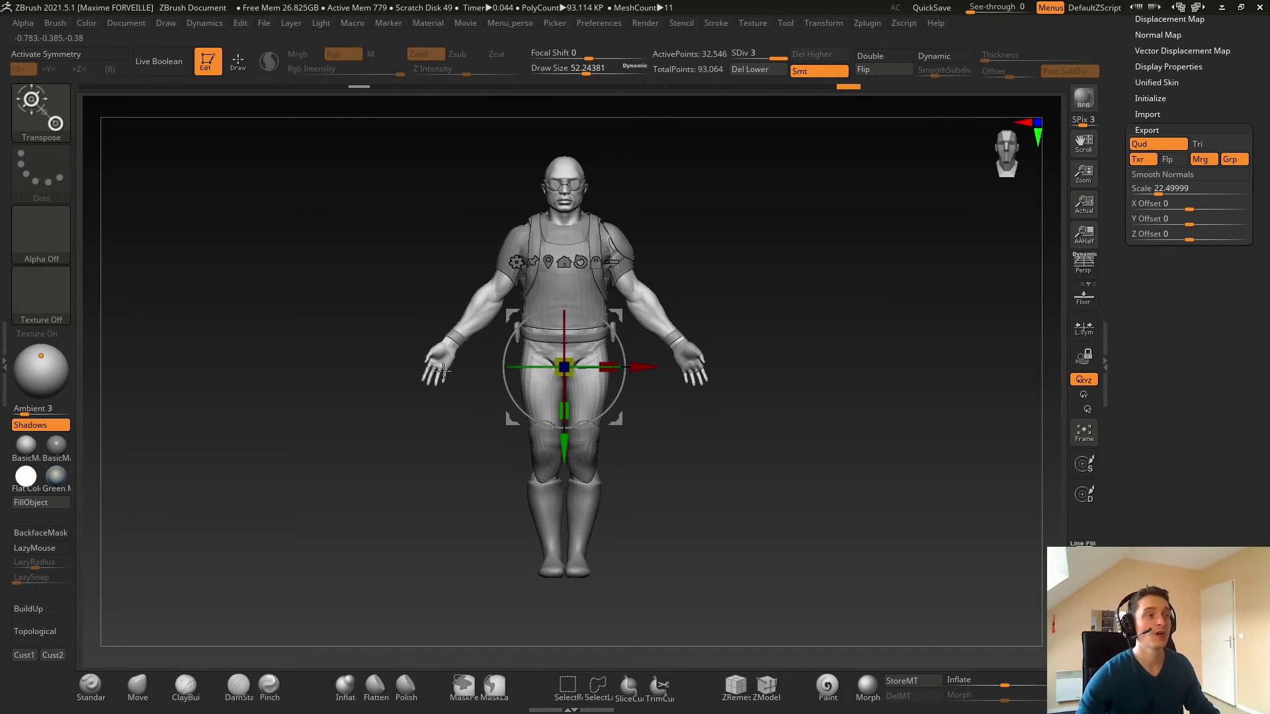
left_click_drag(697, 281, 722, 271)
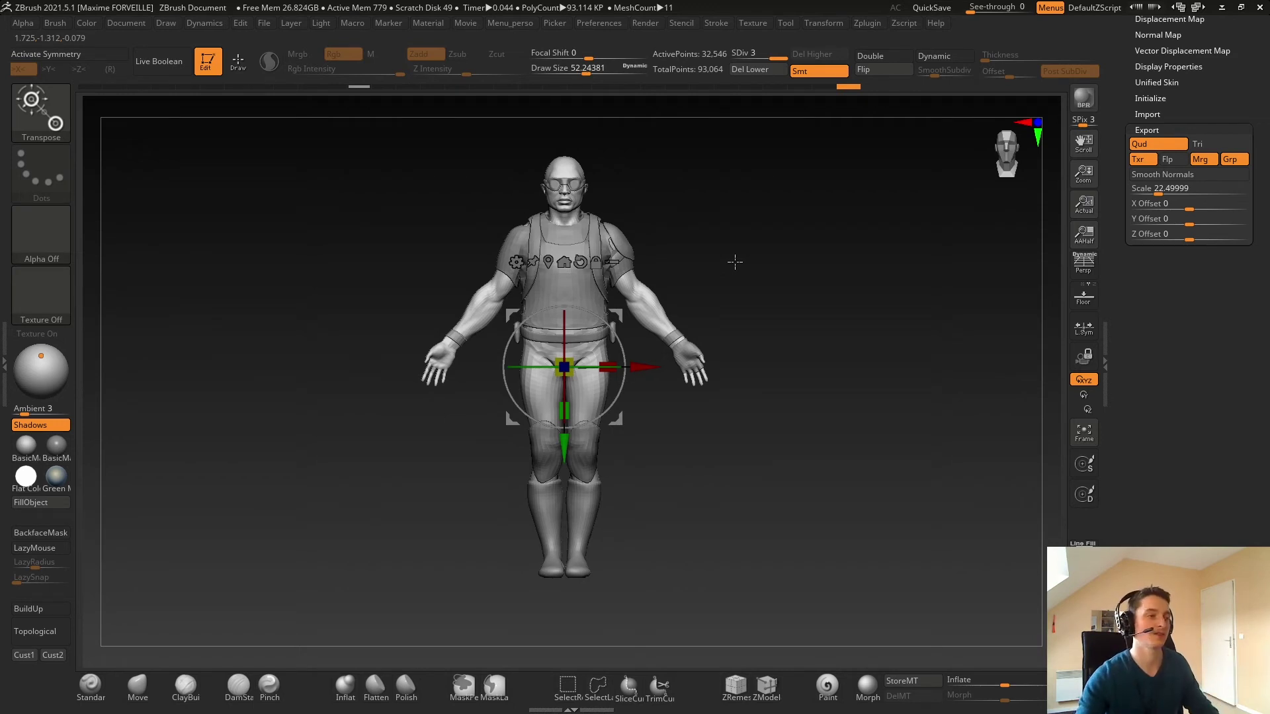
left_click_drag(735, 262, 581, 264)
left_click_drag(785, 276, 735, 281, "shift")
right_click_drag(734, 281, 767, 237, "ctrl")
key("f")
right_click_drag(881, 281, 631, 411, "ctrl")
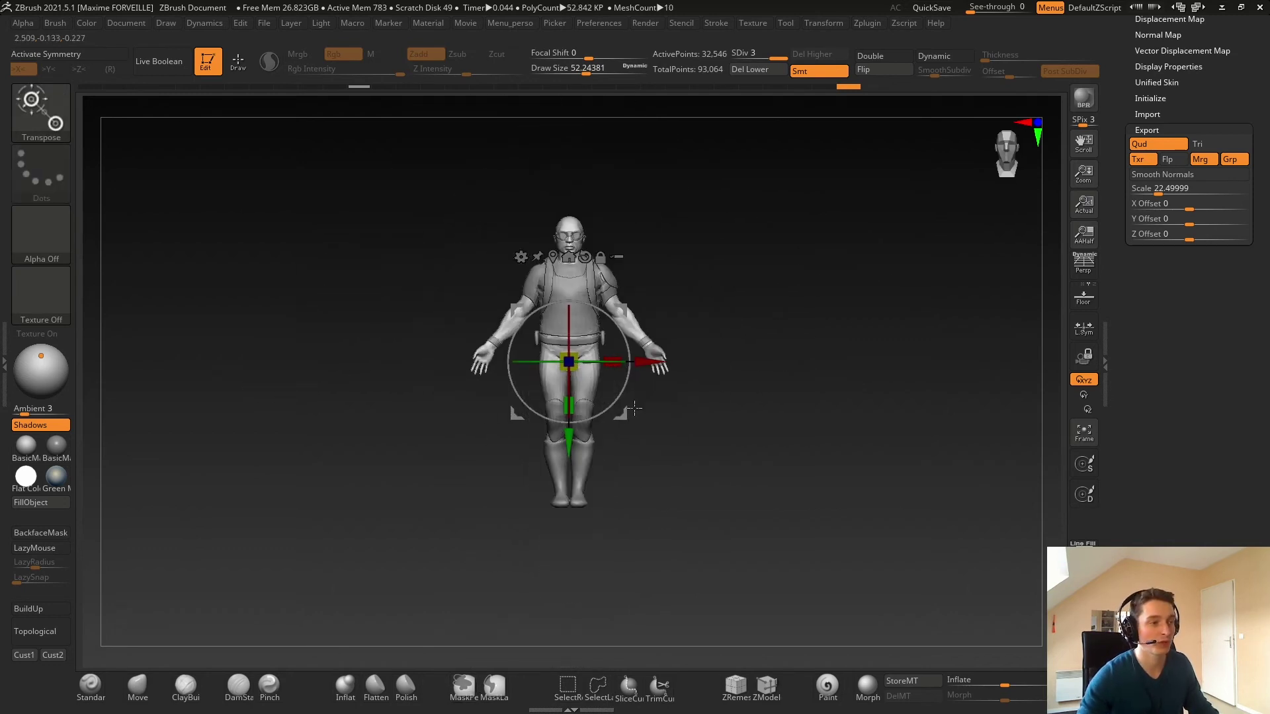
key("f")
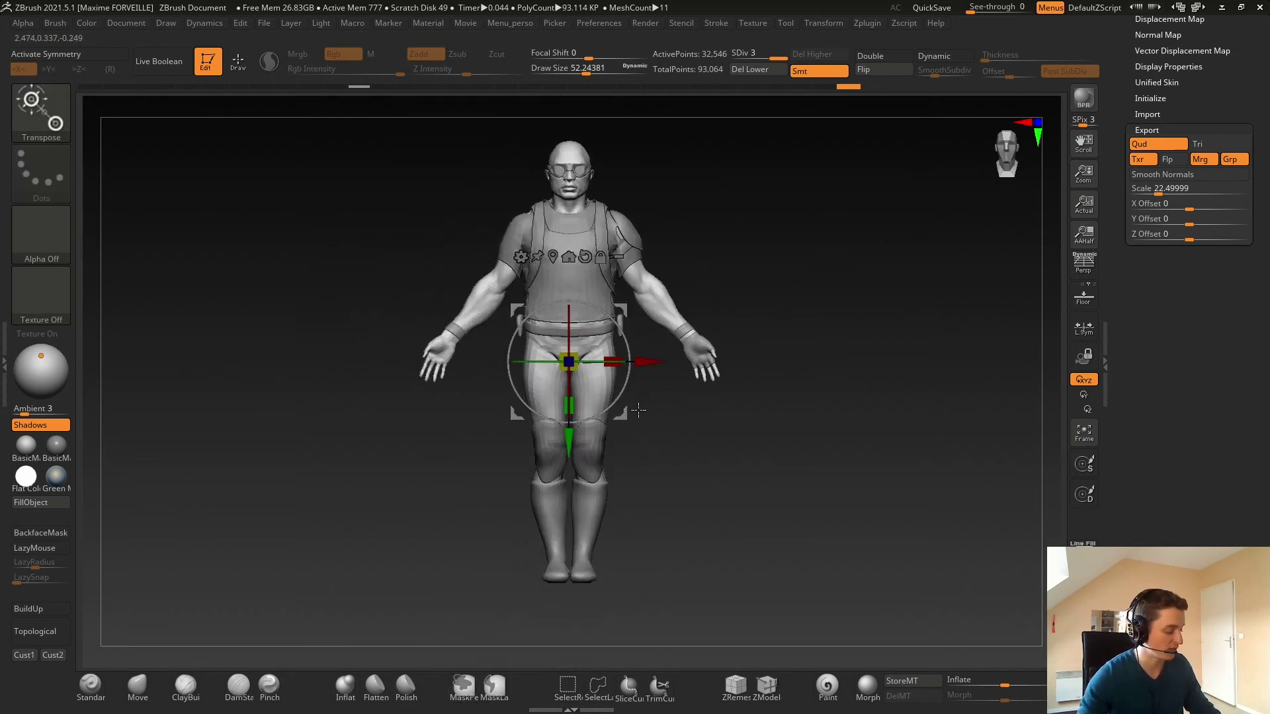
Try to move the soldier upward along the Y axis with the Gizmo, undoing each attempt
left_click_drag(569, 440, 577, 239)
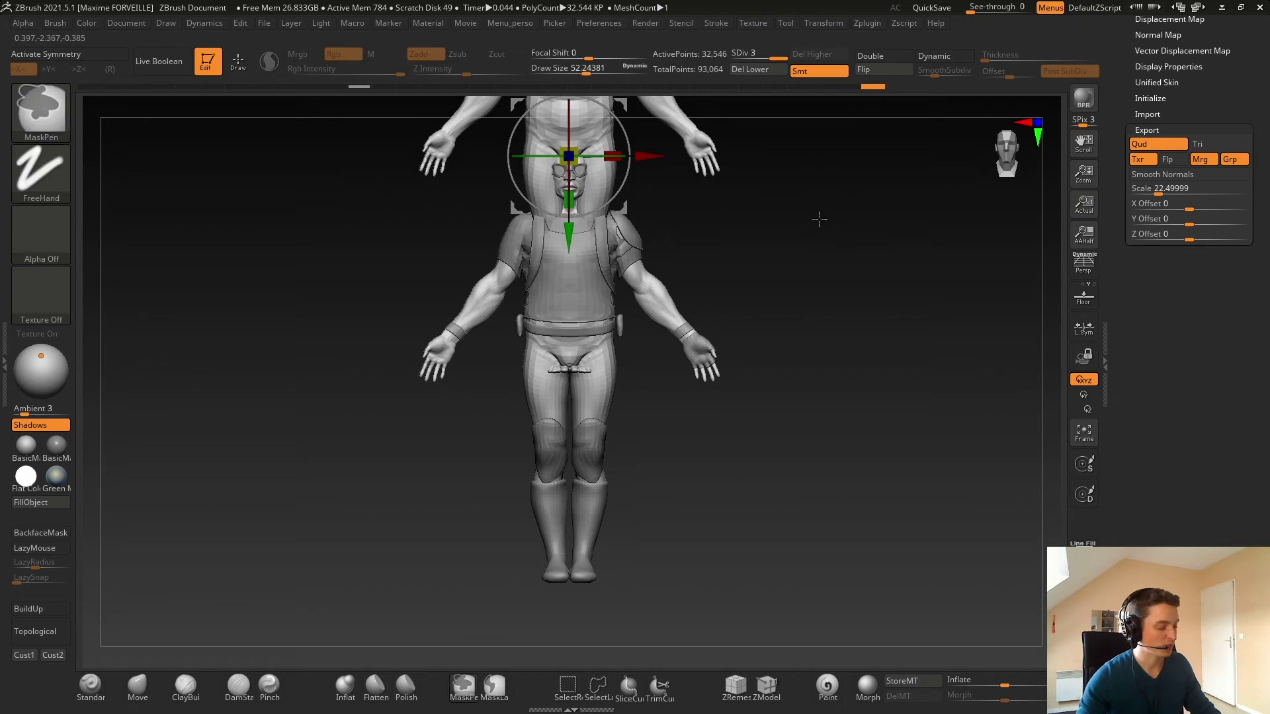
key("ctrl+z")
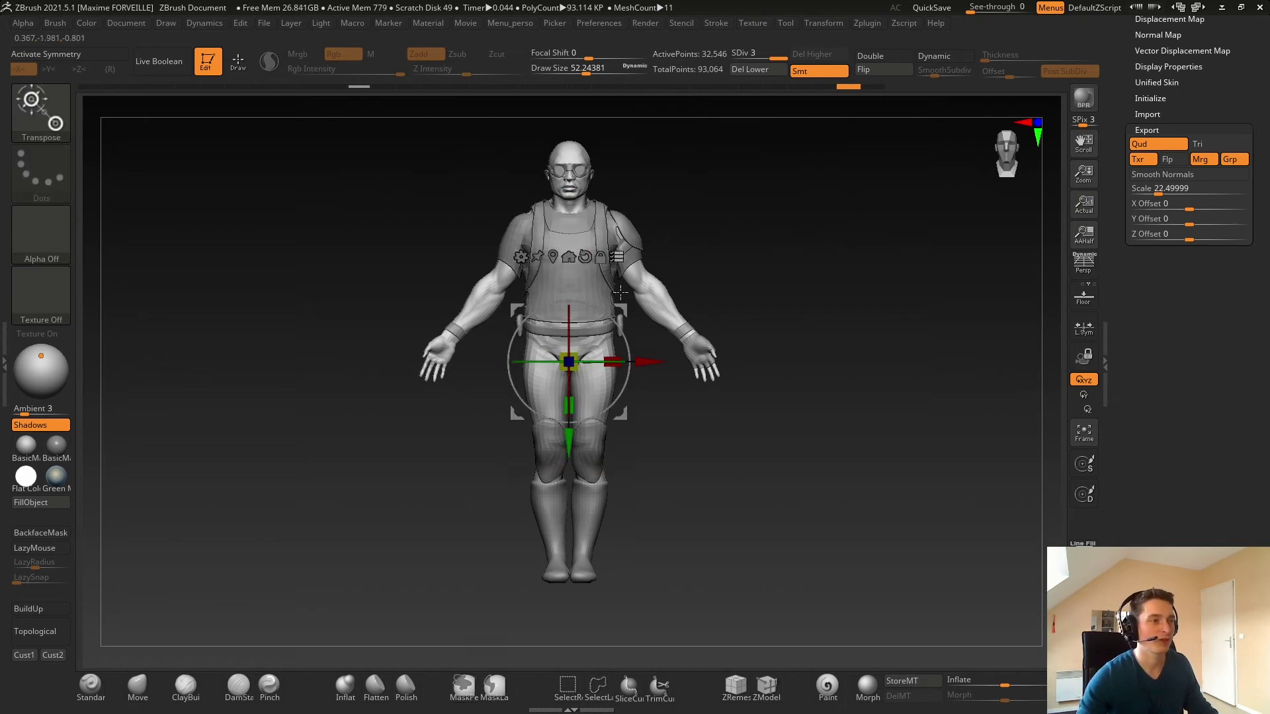
left_click_drag(569, 439, 573, 277, "ctrl")
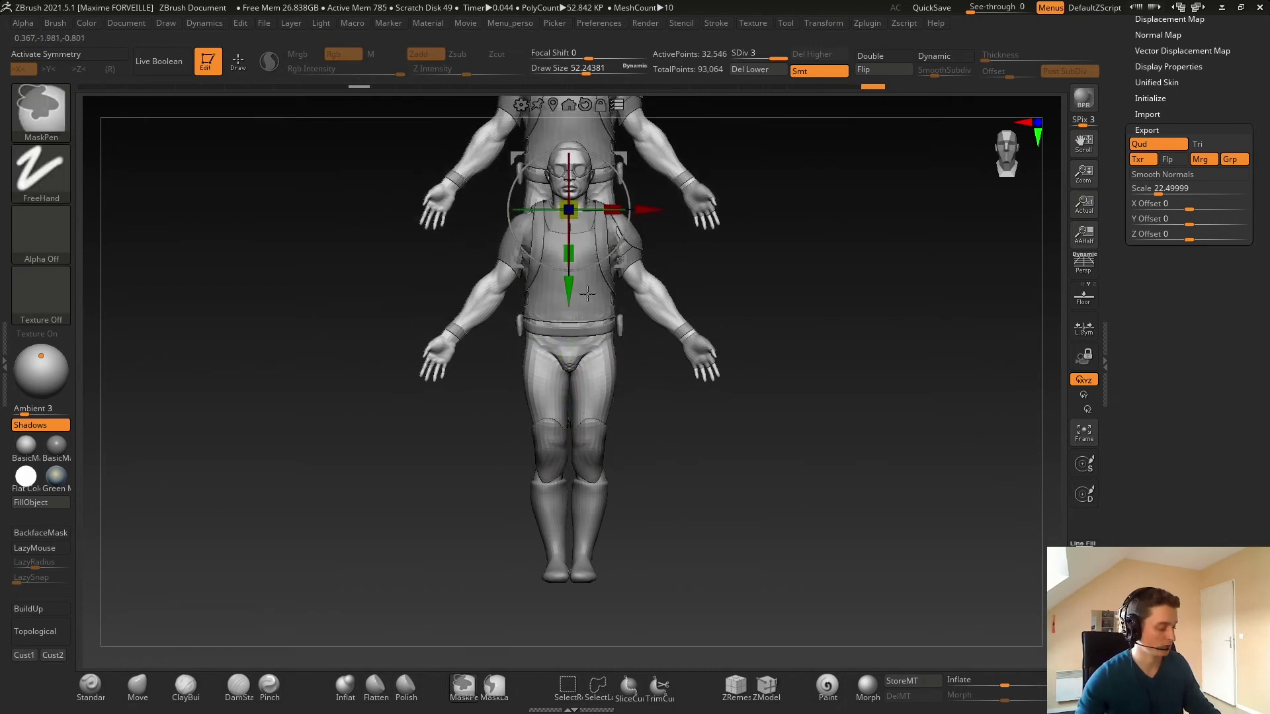
key("ctrl+z")
key("n")
key("ctrl")
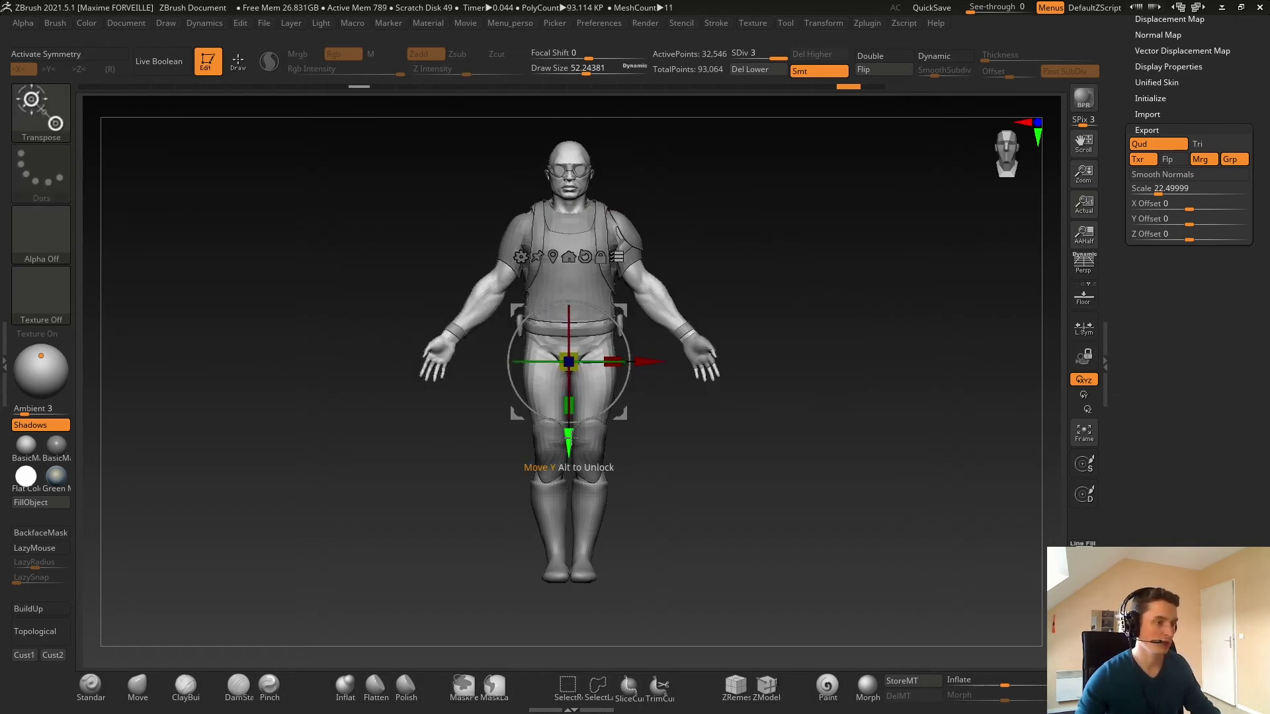
left_click_drag(568, 439, 579, 228)
key("ctrl")
key("ctrl+z")
Turn on the floor grid and view the soldier on it at a three-quarter angle
mouse_move(685, 264)
right_mouse_down("ctrl")
mouse_move(683, 331)
mouse_move(685, 318)
right_mouse_up("ctrl")
right_click_drag(889, 262, 755, 252, "ctrl")
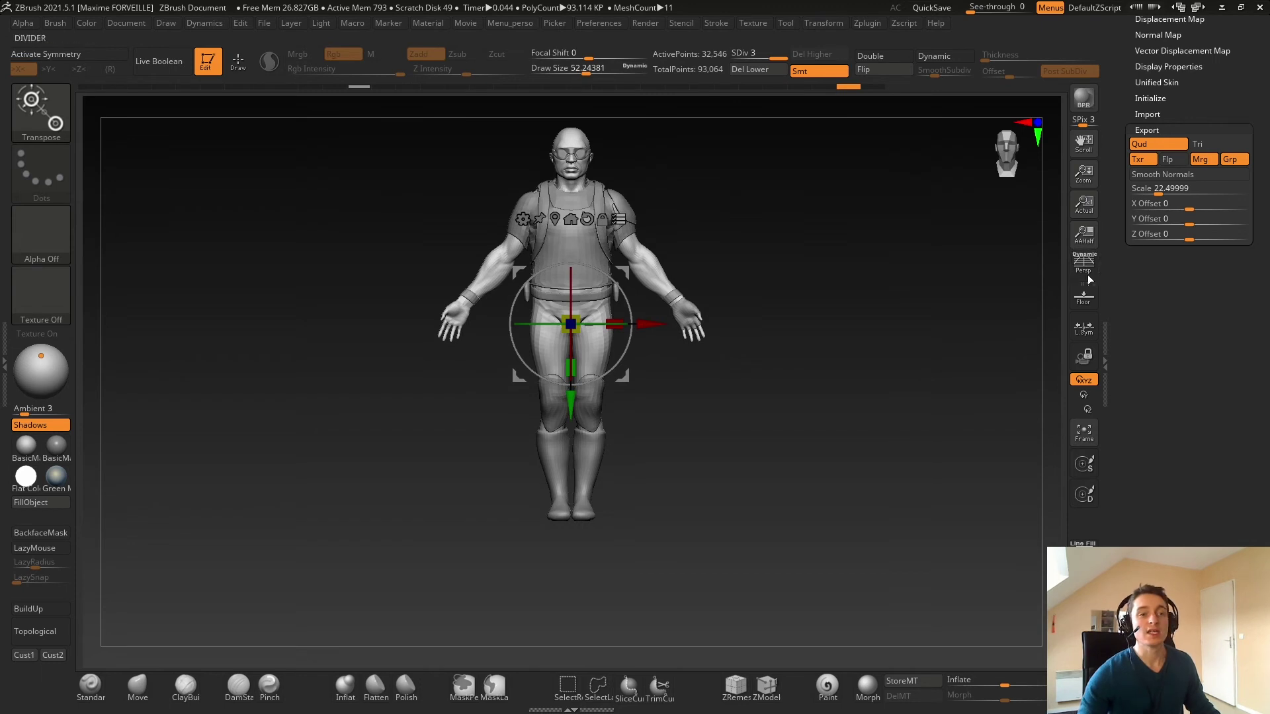
left_click(1083, 296)
left_click_drag(787, 310, 522, 476)
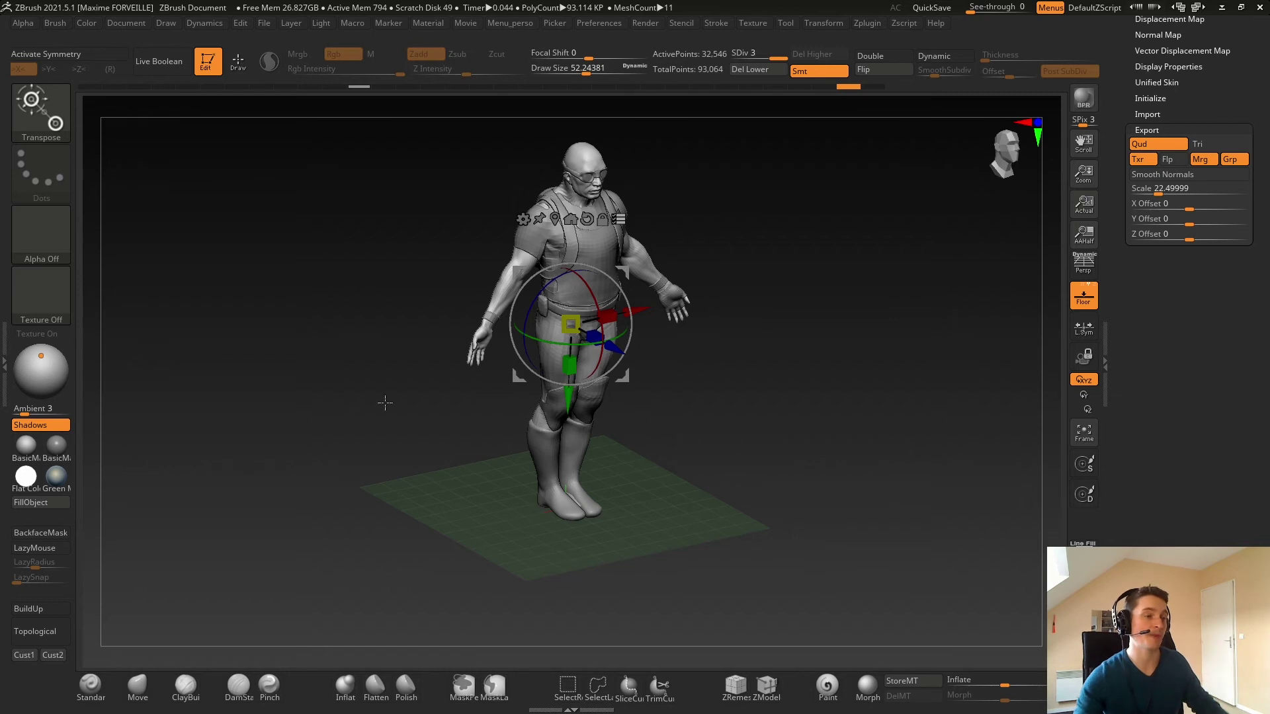
Set the floor grid's elevation to 0 and return to a front view of the soldier
left_click(166, 22)
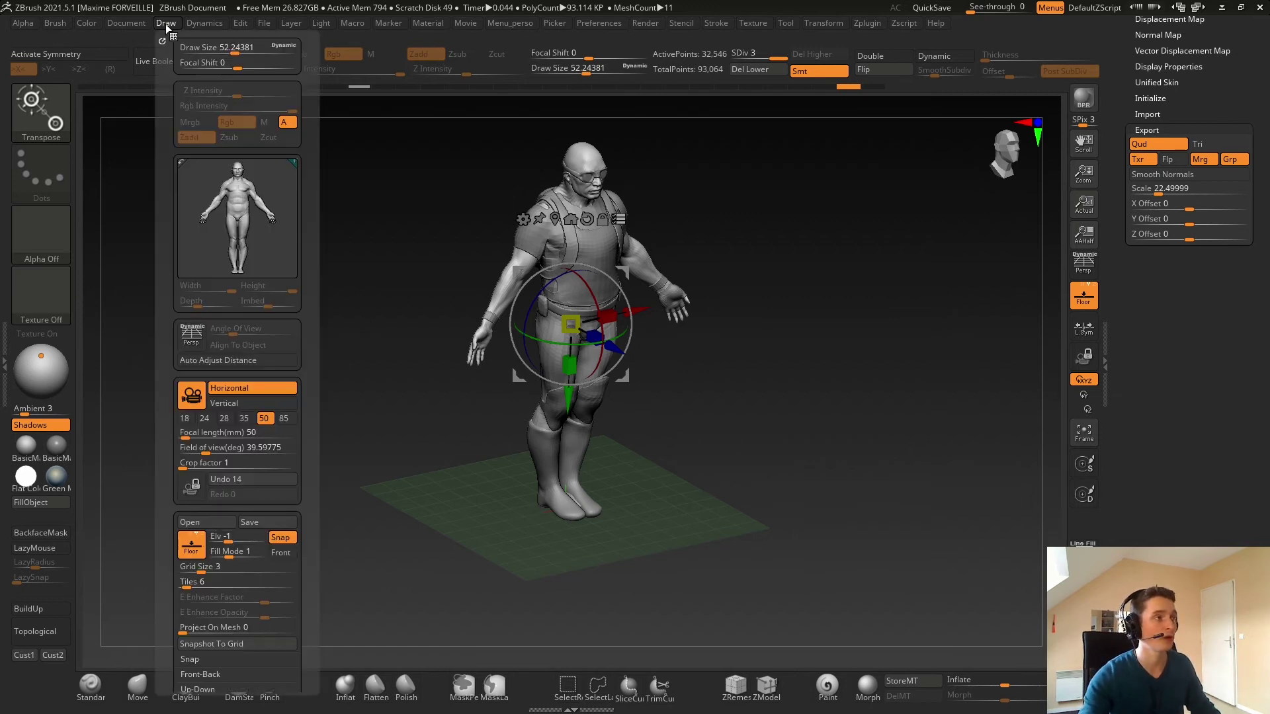
left_click_drag(164, 216, 152, 110)
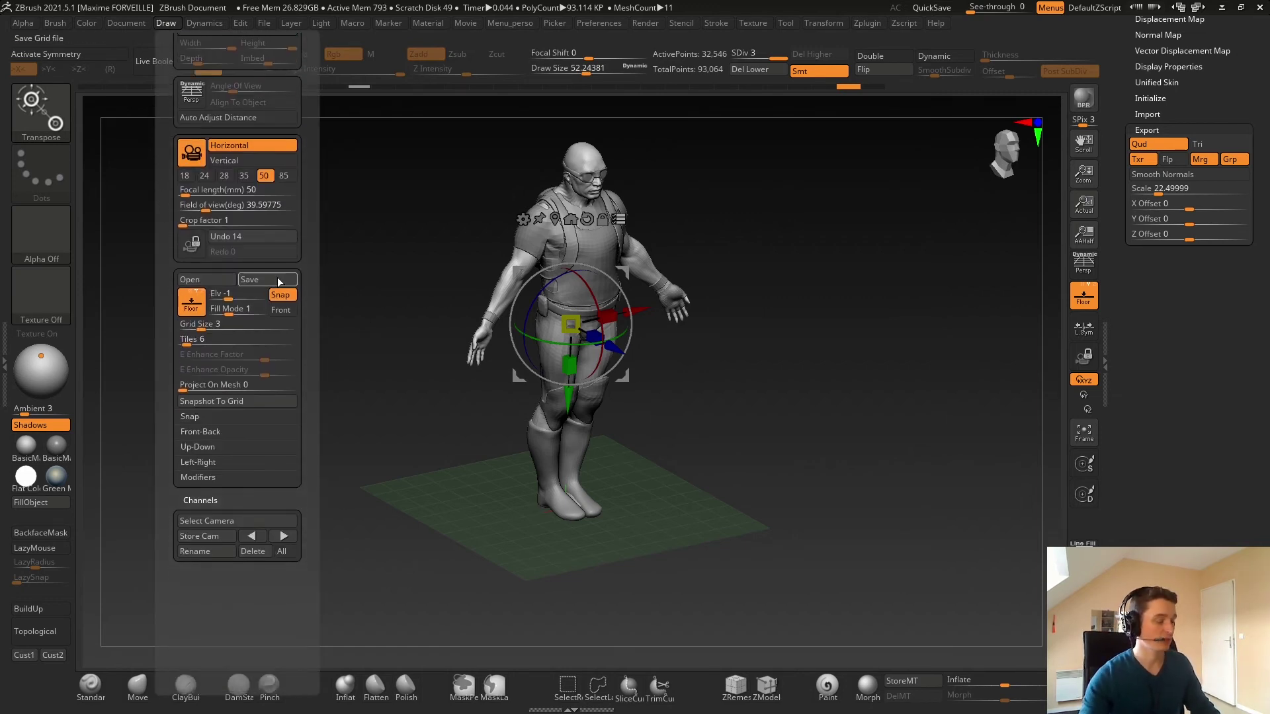
left_click(232, 299)
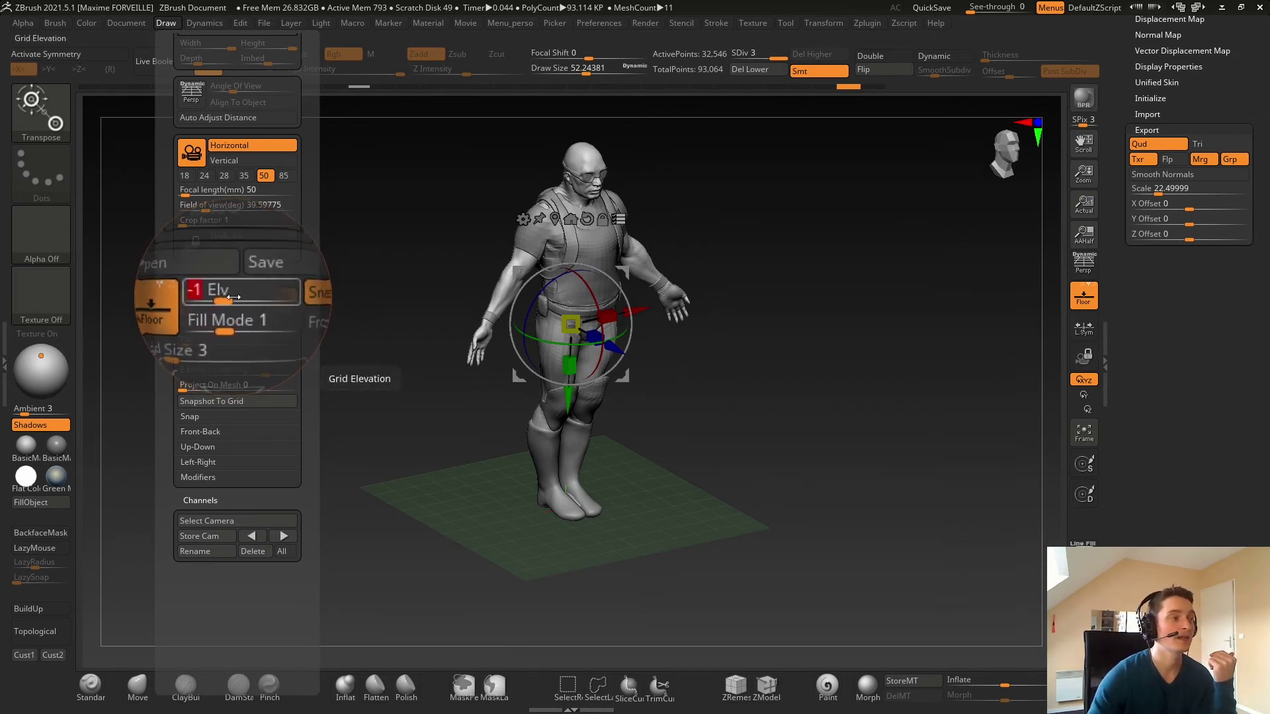
type("0")
key("Return")
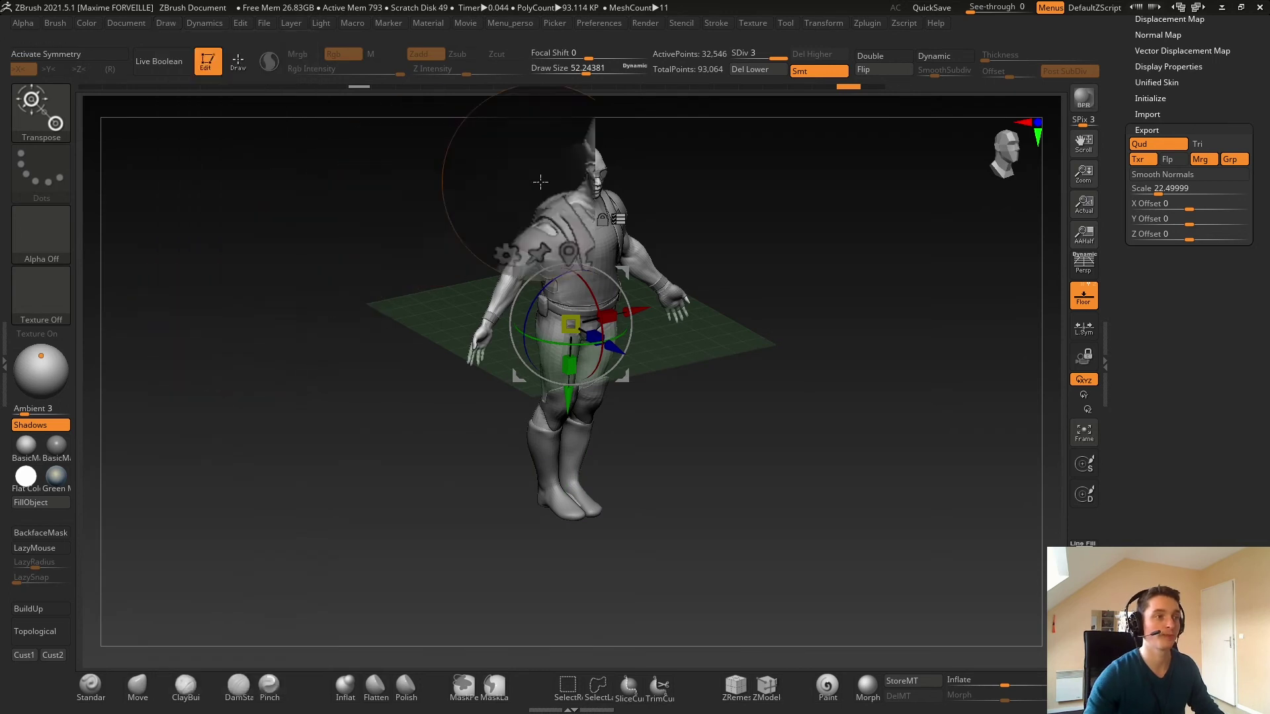
left_click_drag(891, 229, 803, 293)
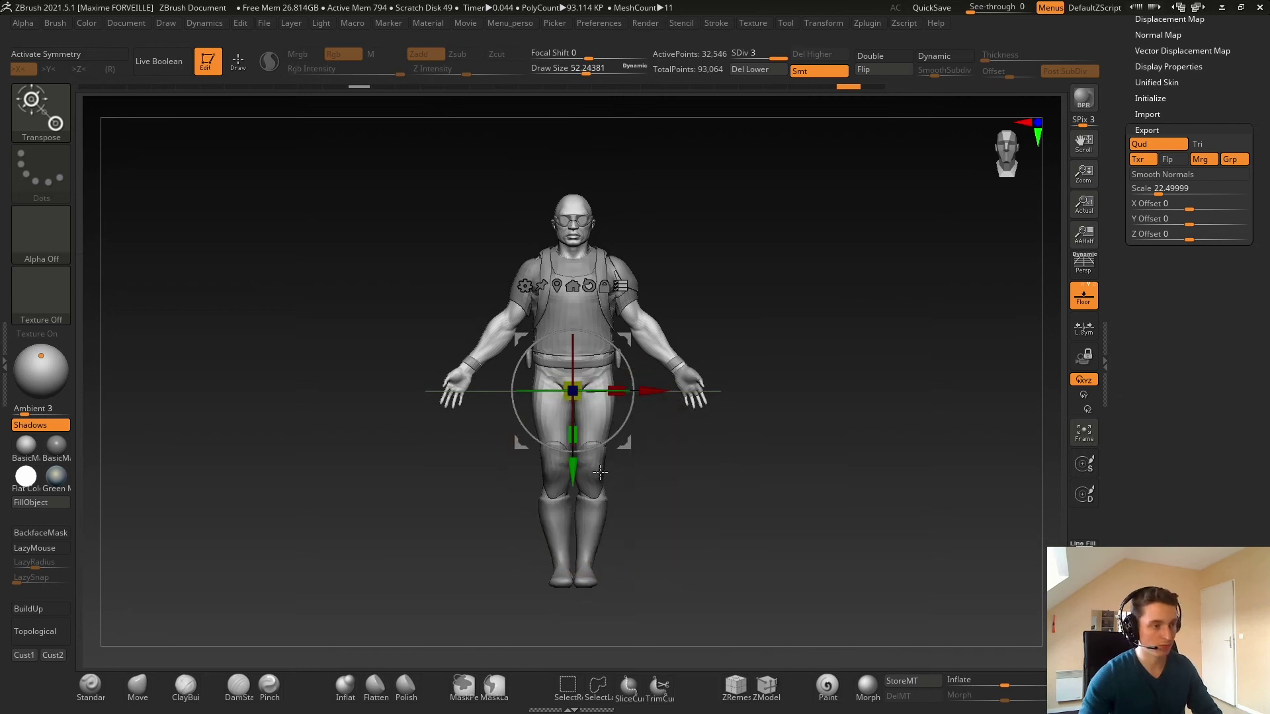
Try to move the soldier up the Y axis with the Gizmo until its feet meet the floor line, and undo the move
left_click_drag(562, 470, 560, 368)
left_click_drag(568, 291, 571, 283)
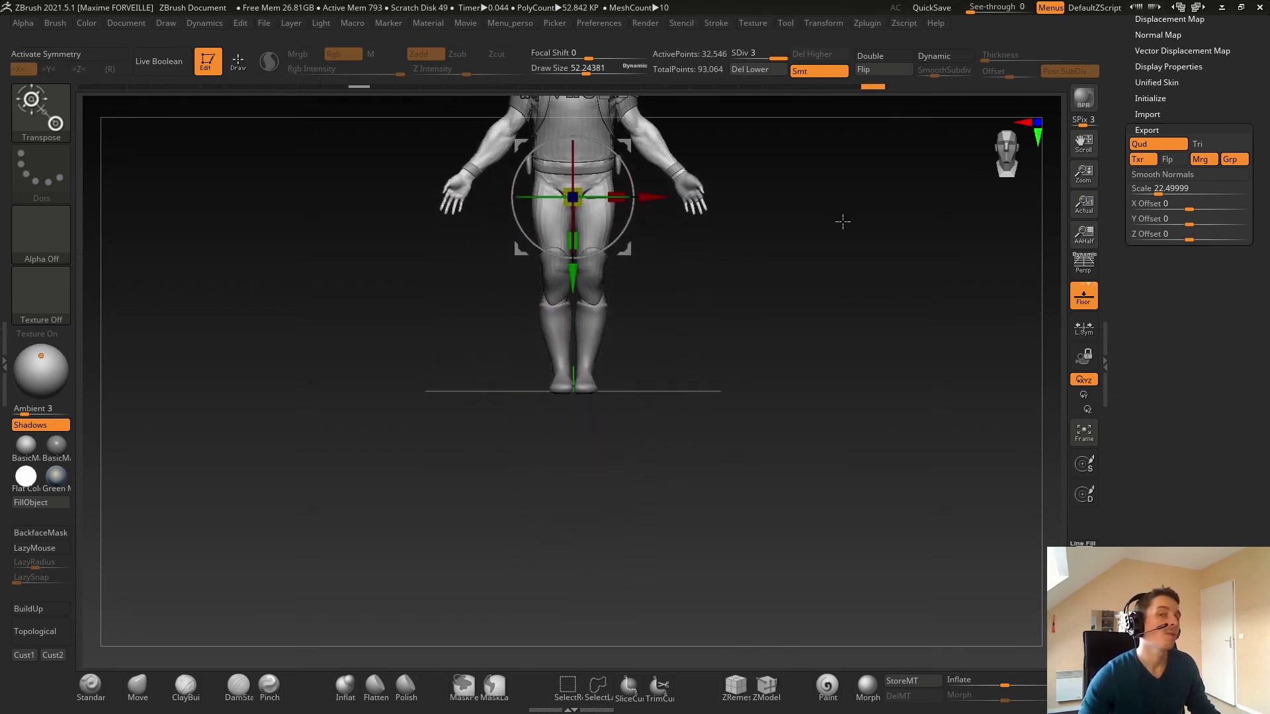
key("ctrl+z")
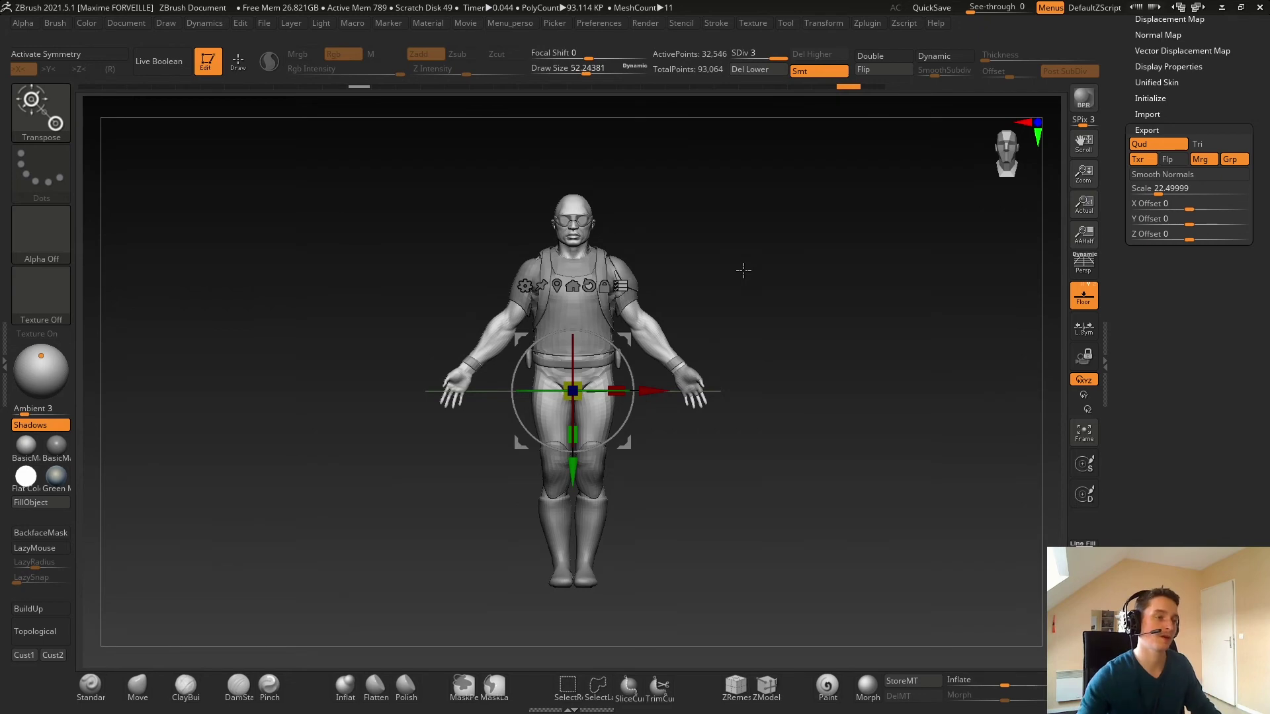
Repeat the upward Gizmo move of the soldier from a reframed front view and undo it
left_click_drag(682, 271, 783, 275)
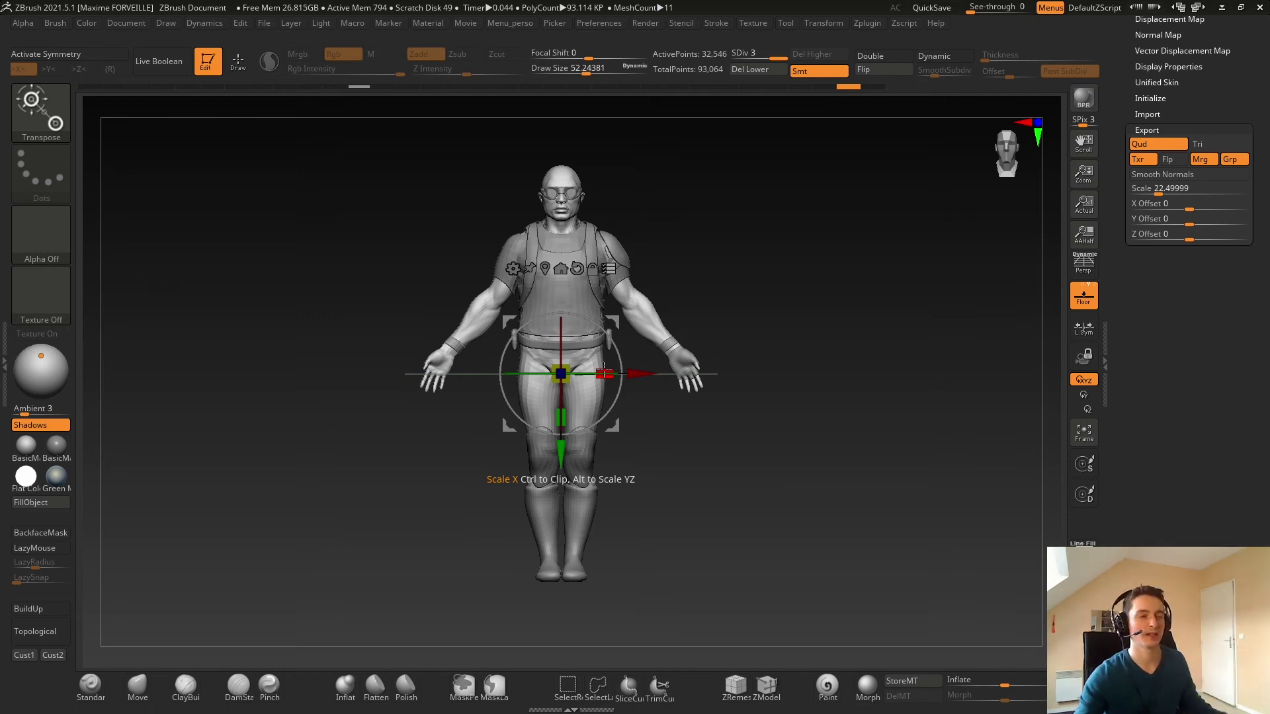
mouse_move(752, 272)
left_mouse_down()
mouse_move(803, 294)
mouse_move(766, 289)
left_mouse_up()
right_click_drag(766, 289, 791, 289, "ctrl")
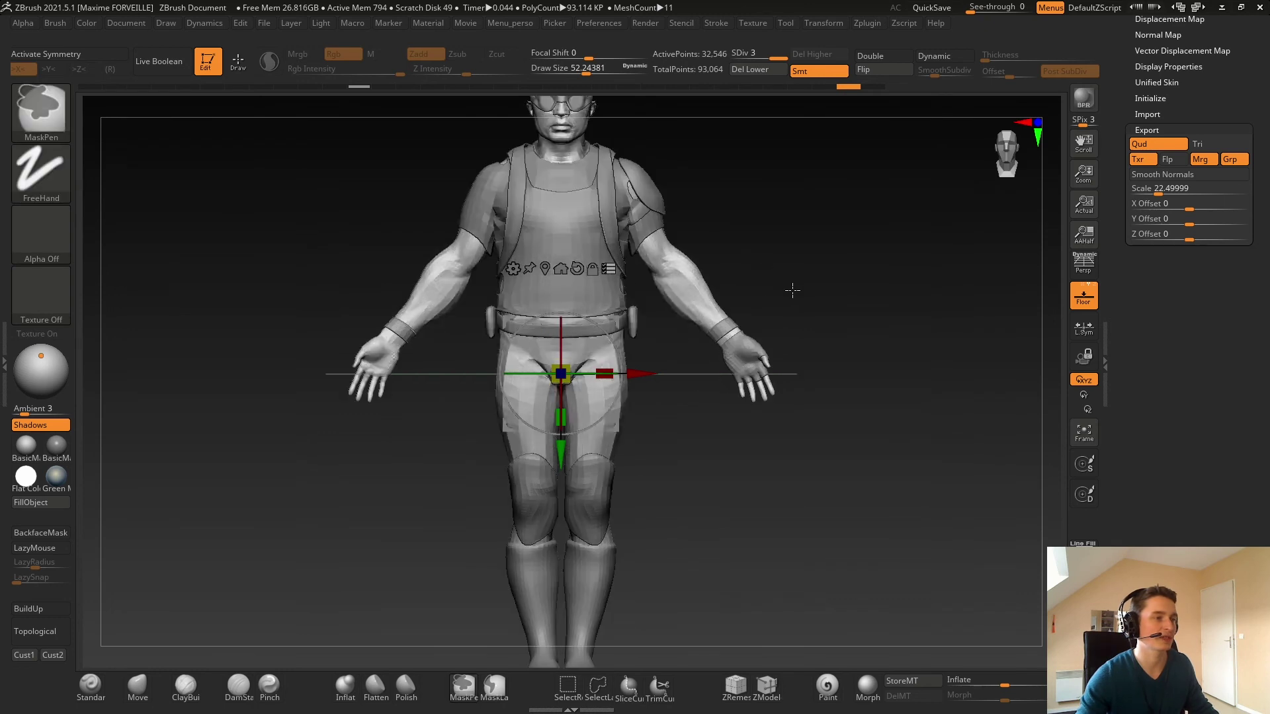
right_click_drag(899, 244, 783, 287, "ctrl")
mouse_move(806, 272)
left_mouse_down()
mouse_move(828, 272)
mouse_move(799, 272)
left_mouse_up()
right_click_drag(799, 272, 836, 285, "ctrl")
right_click_drag(836, 285, 853, 261, "alt")
left_click_drag(581, 425, 580, 177)
key("ctrl+z")
right_click_drag(851, 271, 875, 262, "alt")
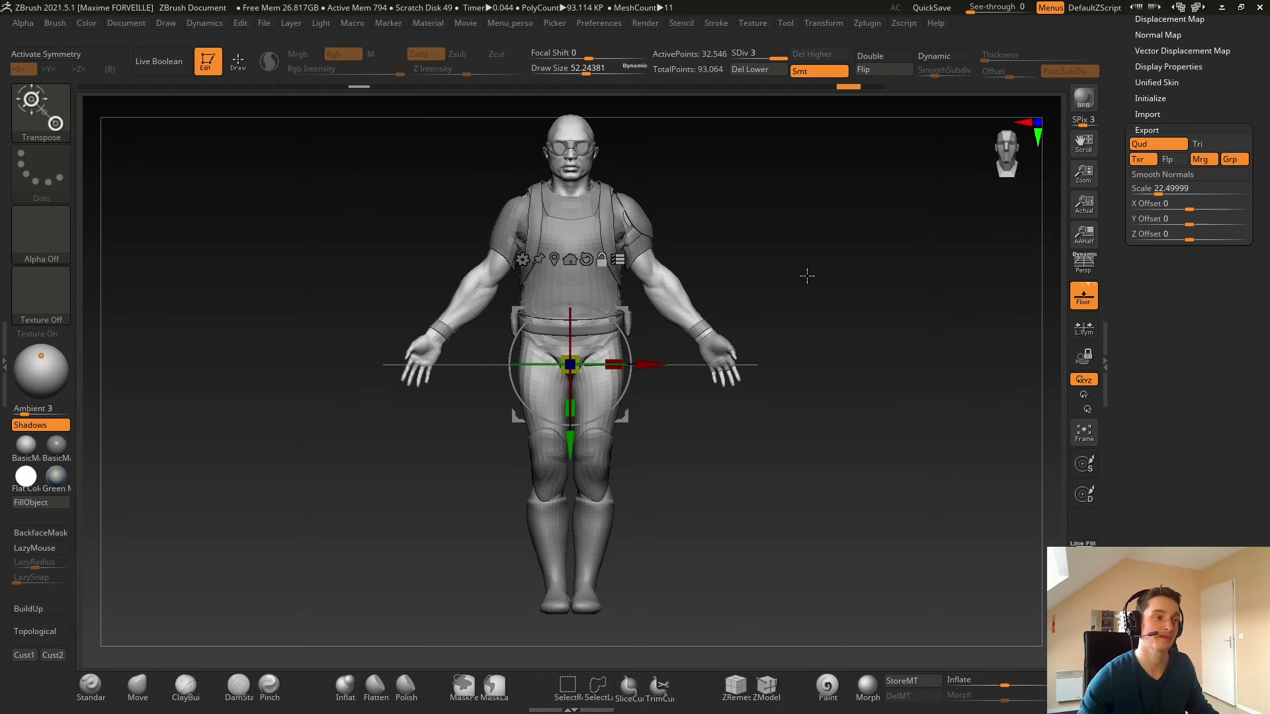
Switch to the Transpose line and measure vertically from the soldier's feet to the grid centre
key("y")
right_click_drag(926, 235, 805, 224, "ctrl")
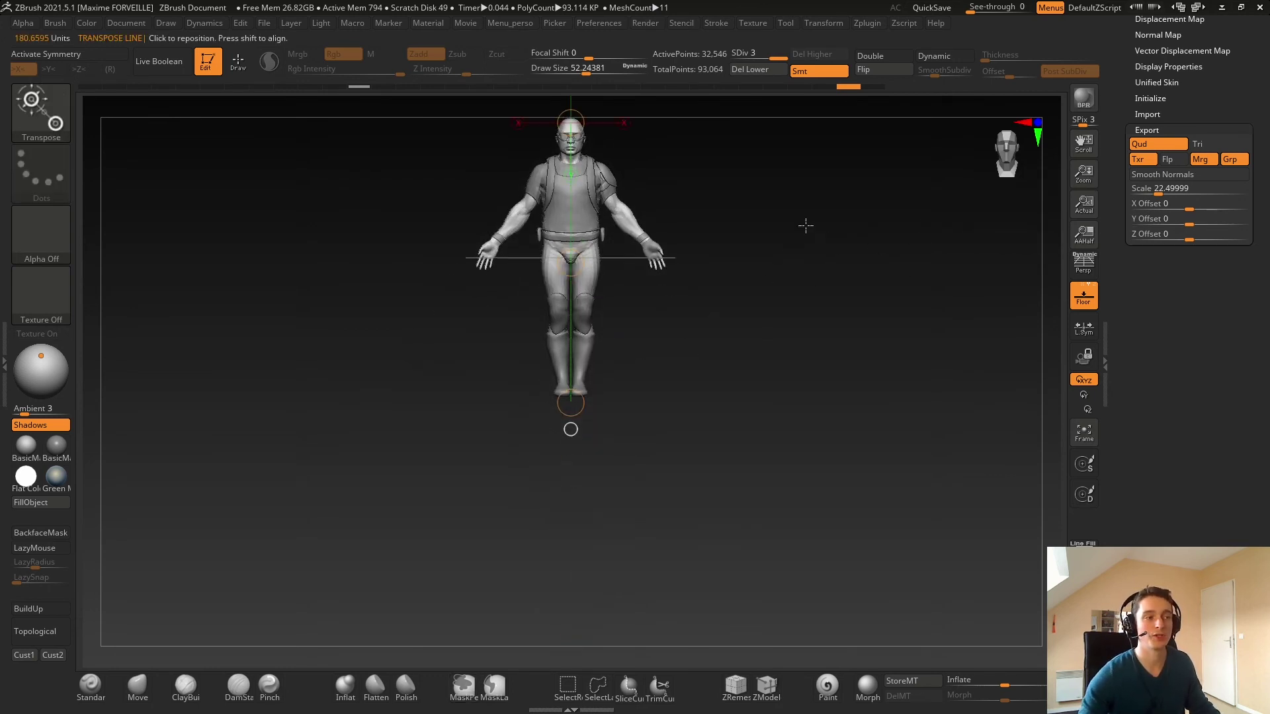
right_click_drag(651, 94, 701, 190, "alt")
left_click_drag(622, 224, 610, 348)
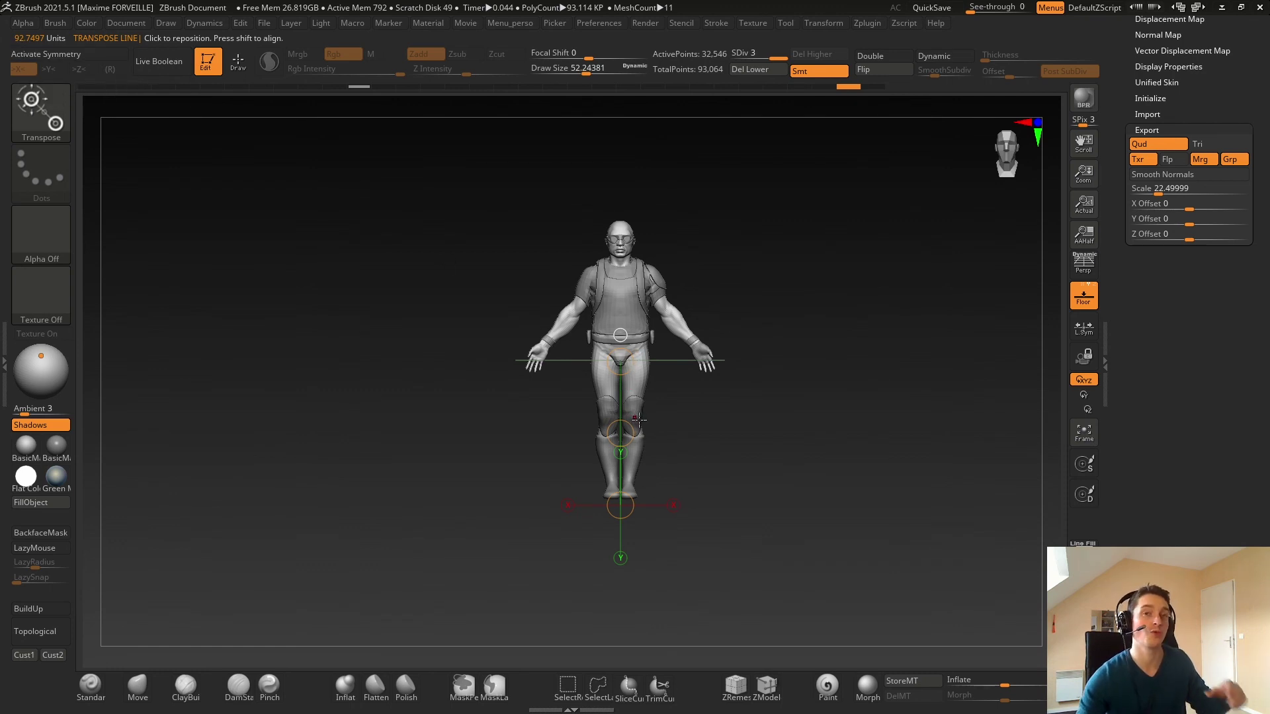
Set the export scale to 1 and measure again from the soldier's feet to the grid centre with the Transpose line
left_click(1156, 190)
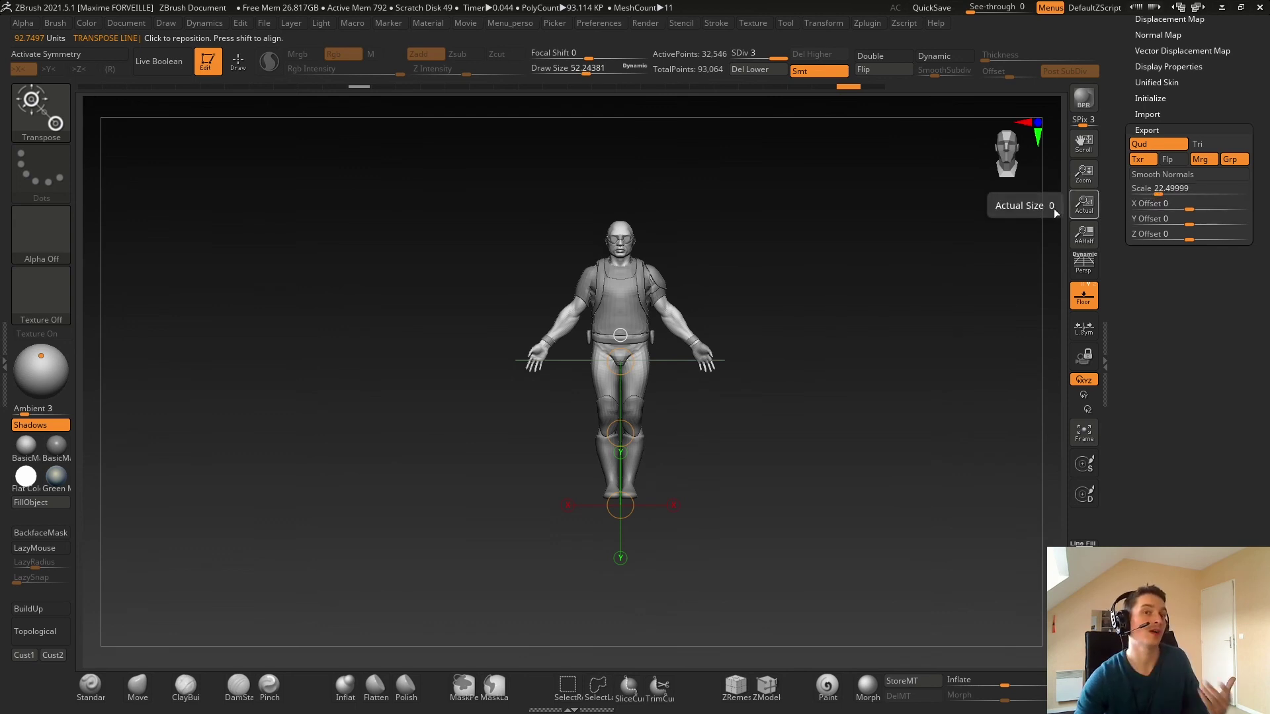
right_click_drag(800, 246, 856, 252)
right_click_drag(857, 251, 909, 278, "ctrl")
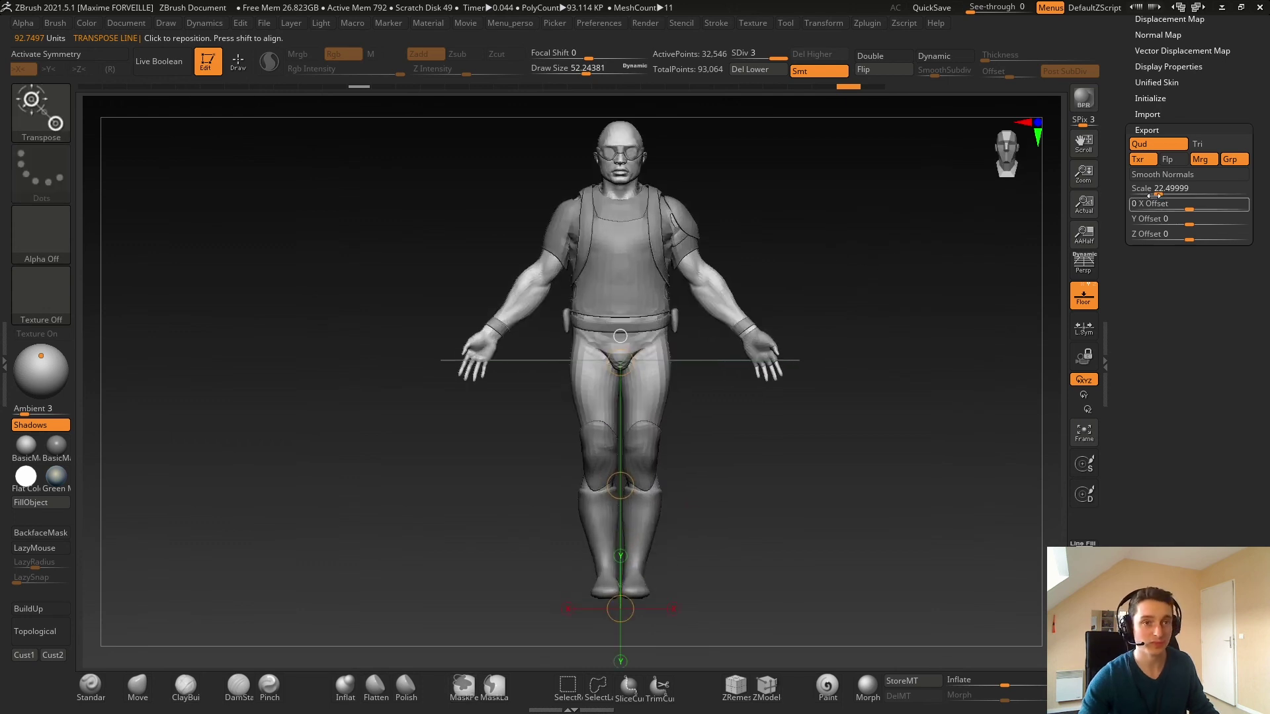
left_click(1152, 191)
type("1")
key("Return")
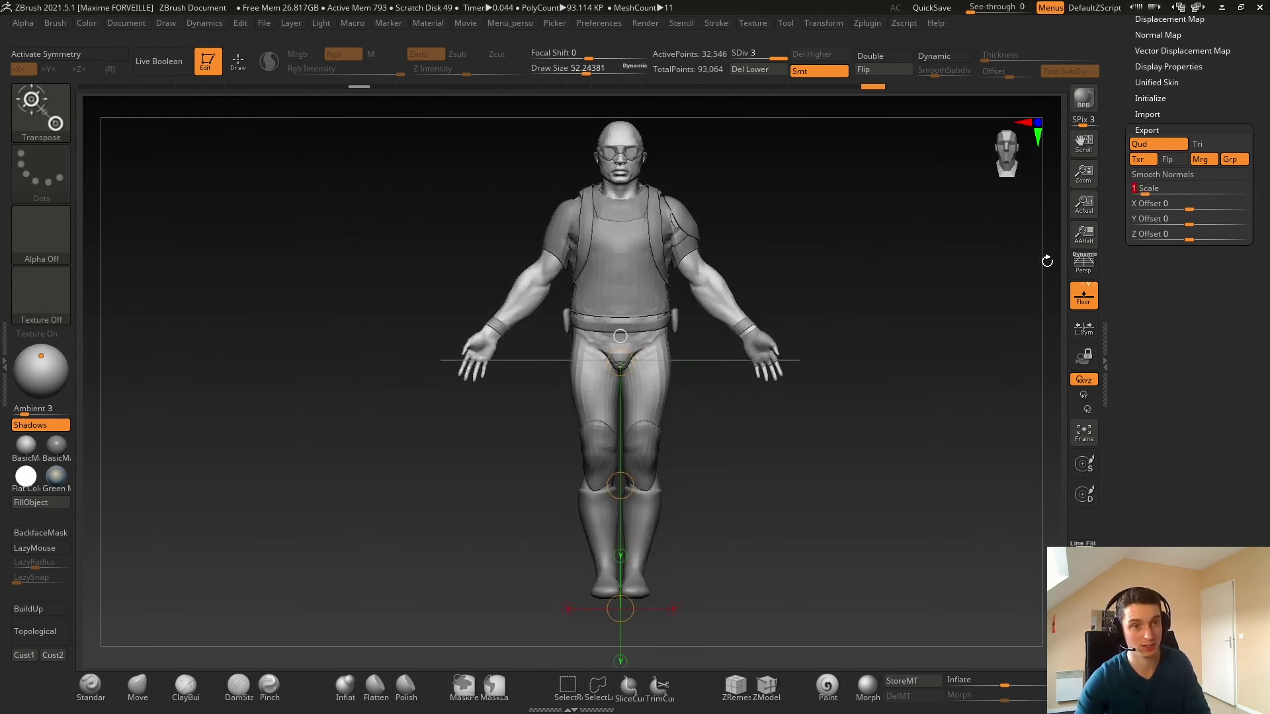
mouse_move(627, 602)
left_click_drag(627, 602, 629, 593)
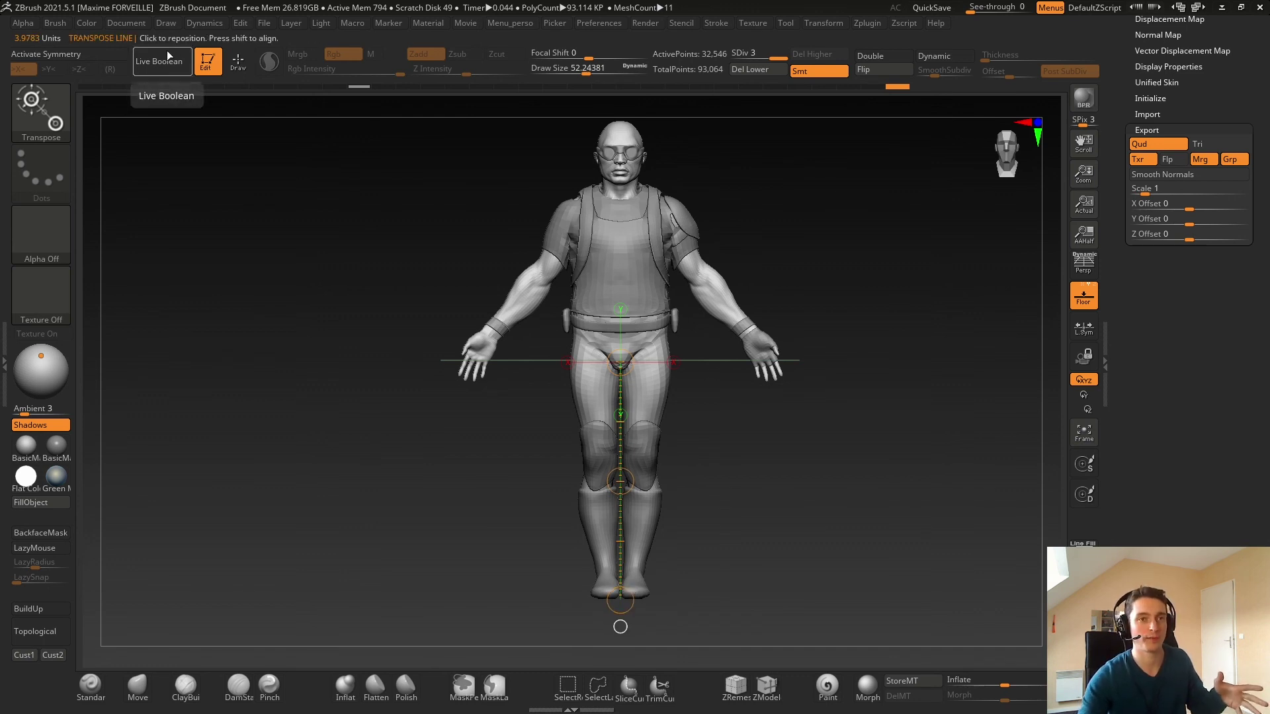
Set the soldier's export scale back to 22.5
left_click(1145, 189)
type("22")
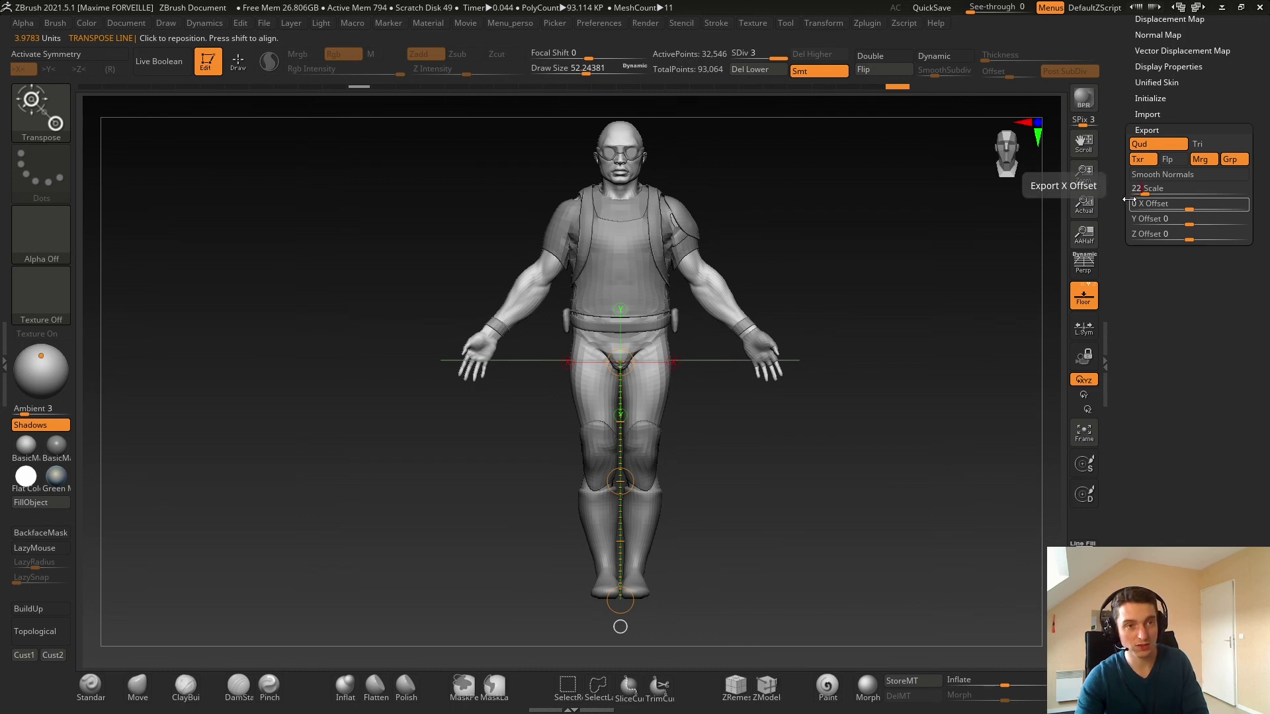
key("Return")
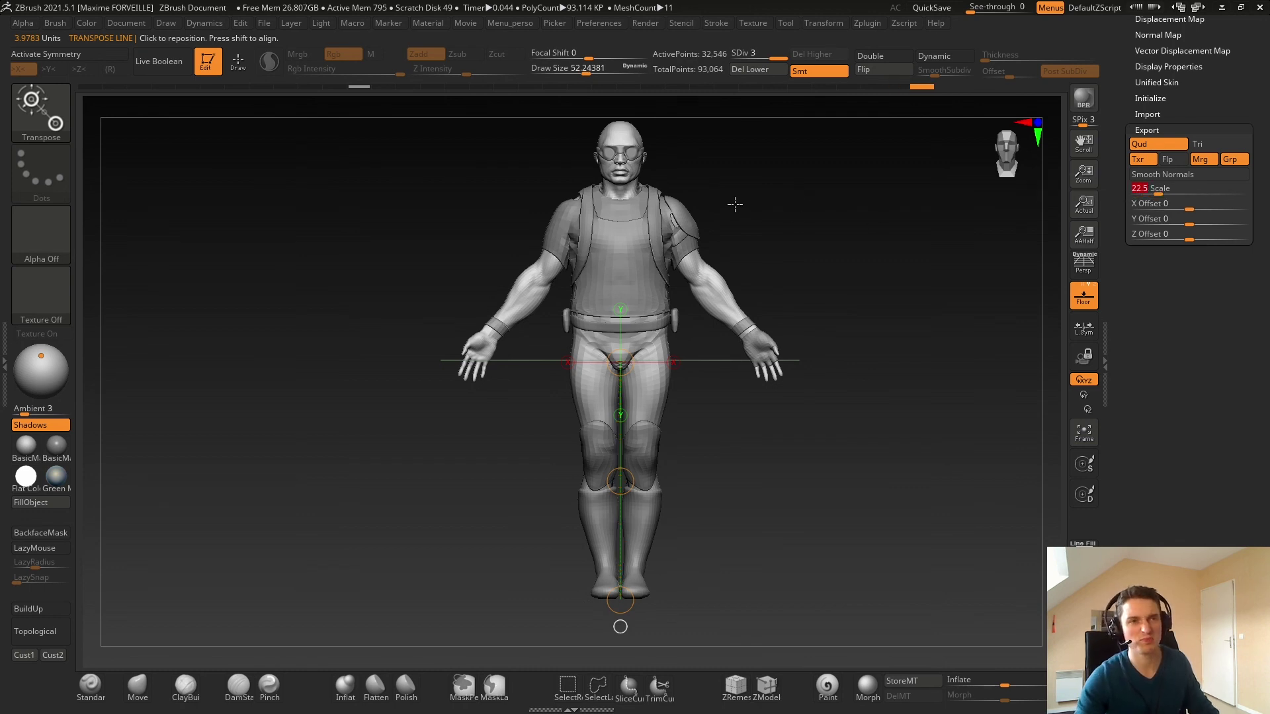
Move the soldier up about 3.98 along Y with the Gizmo to put its feet on the floor, copy a capture of that value, and undo the moves
key("y")
right_click_drag(808, 232, 728, 245, "ctrl")
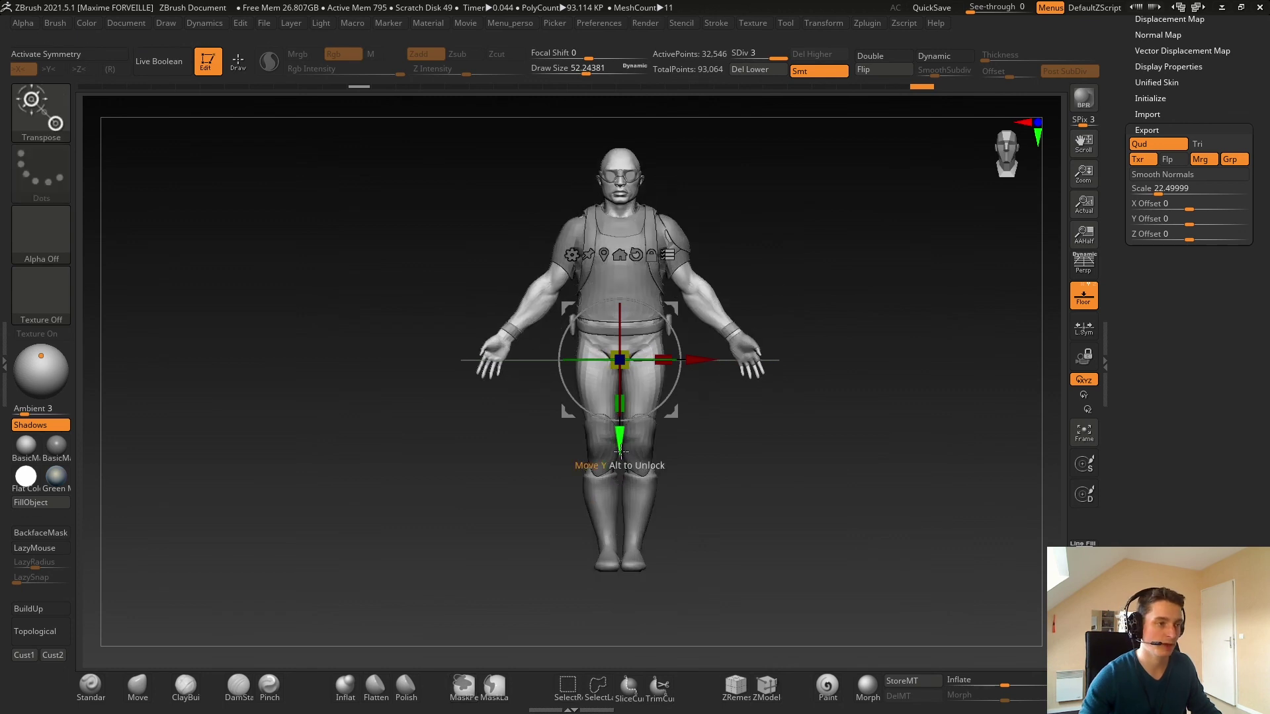
left_click_drag(619, 442, 640, 243)
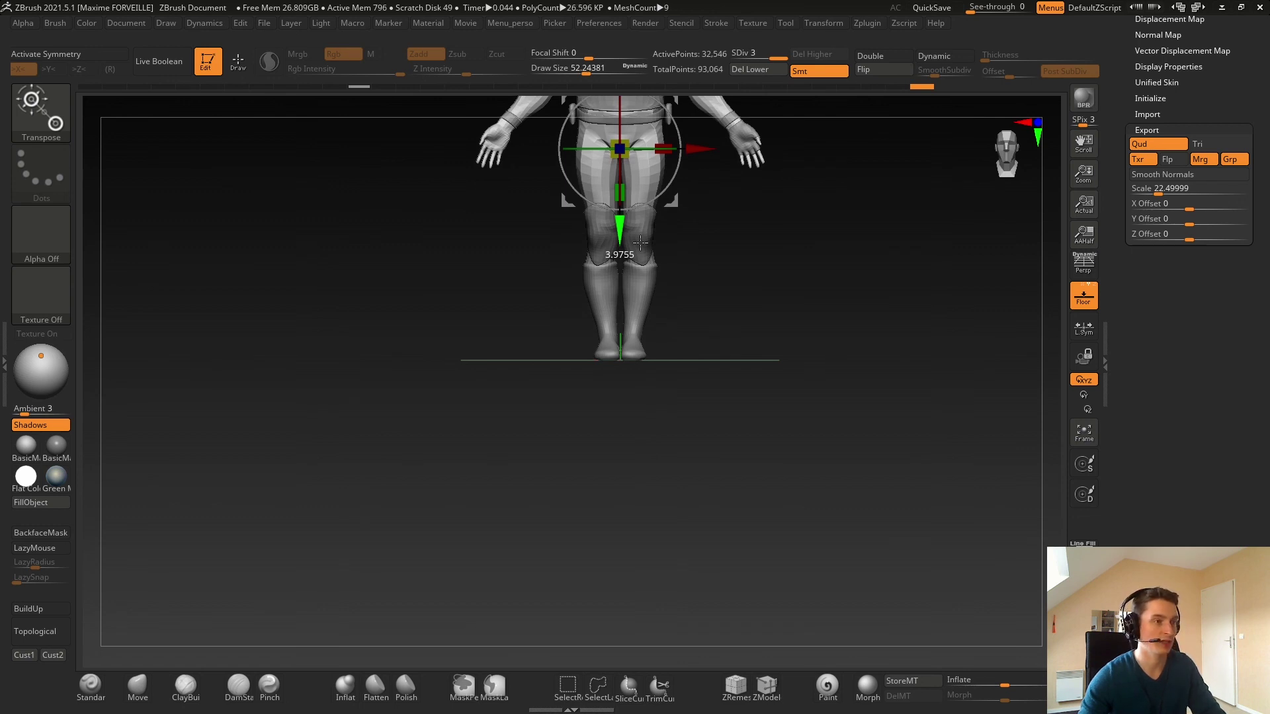
key("Print")
left_click_drag(592, 243, 647, 270)
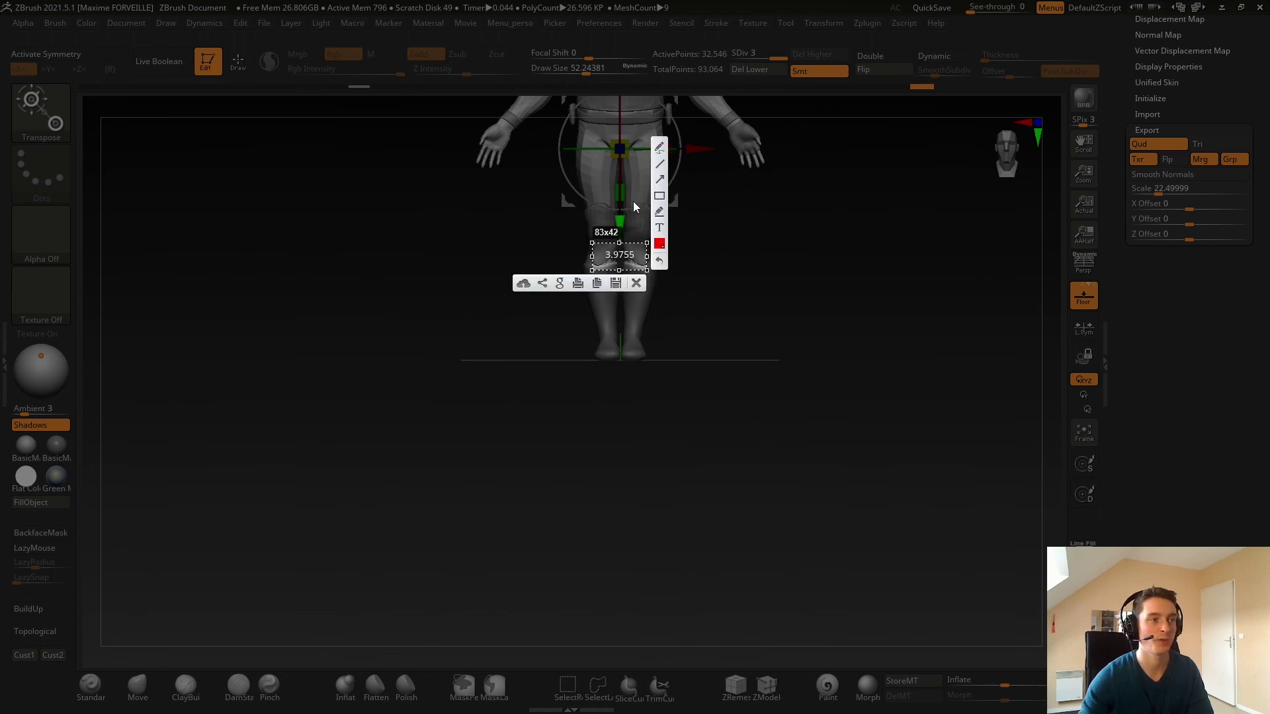
key("ctrl+c")
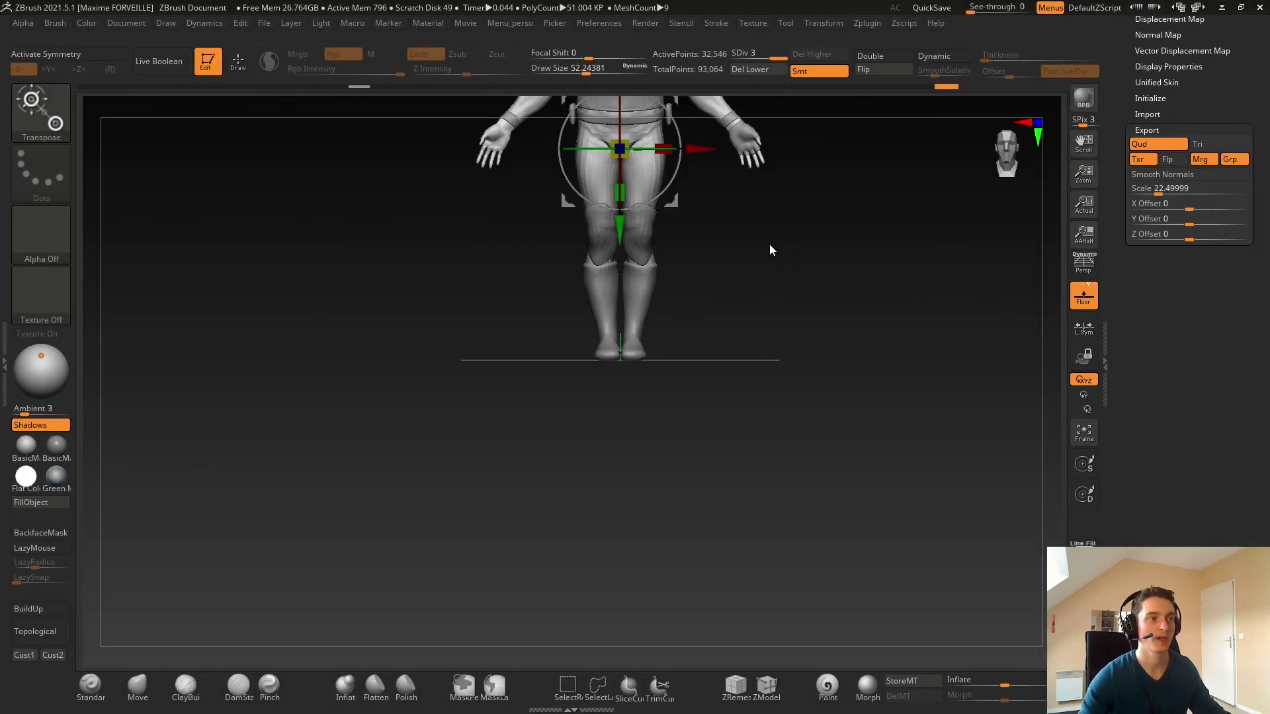
key("ctrl+z")
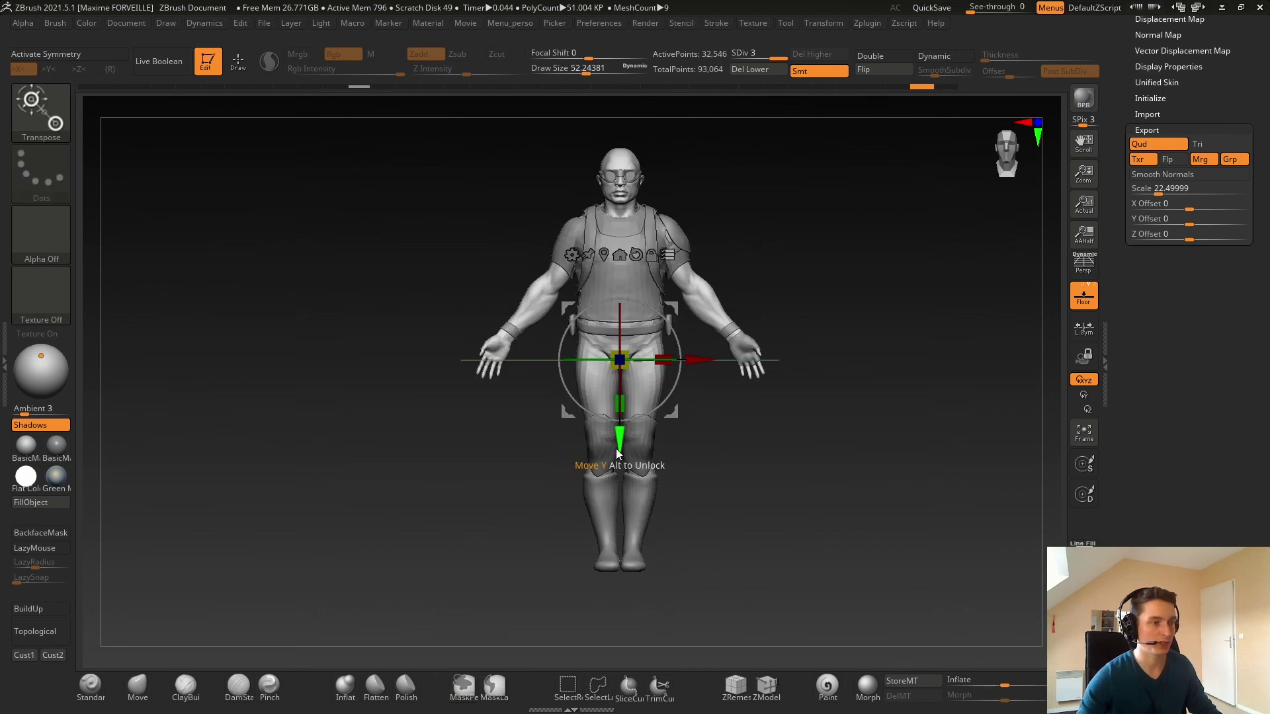
left_click_drag(621, 445, 649, 236)
key("ctrl+z")
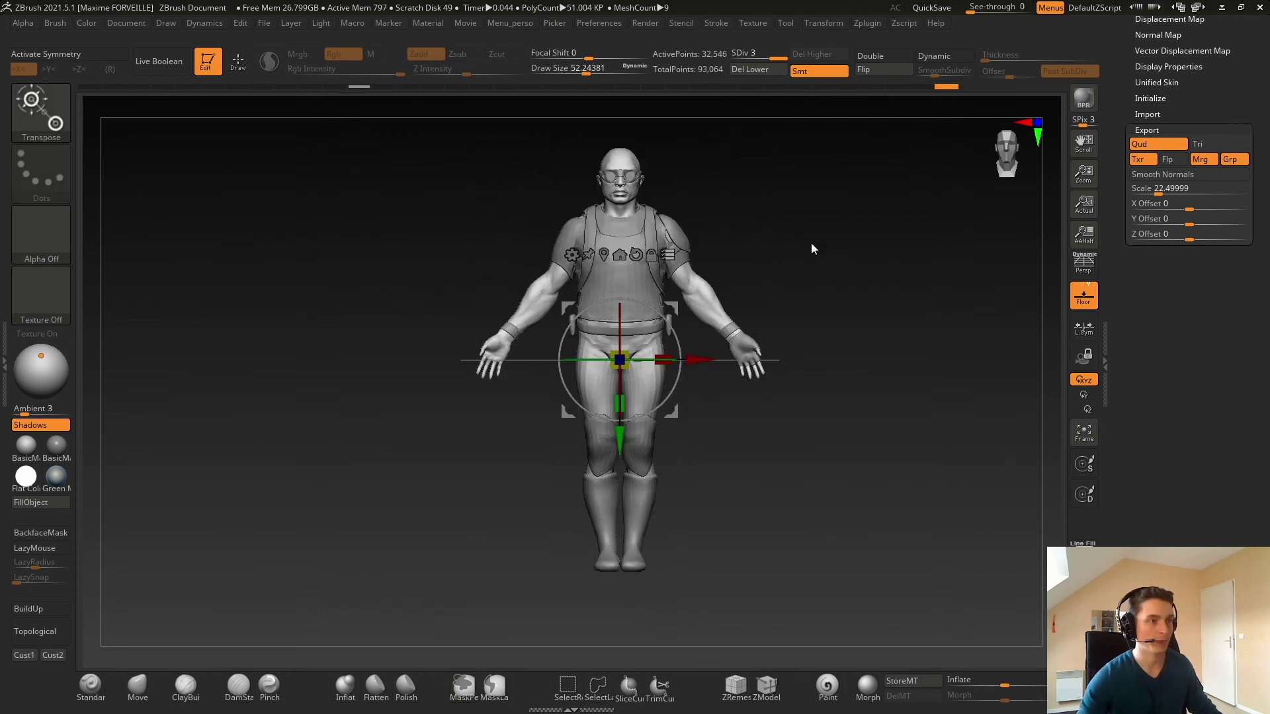
Return to Draw mode and set the export Y Offset to 4
key("q")
left_click(1154, 219)
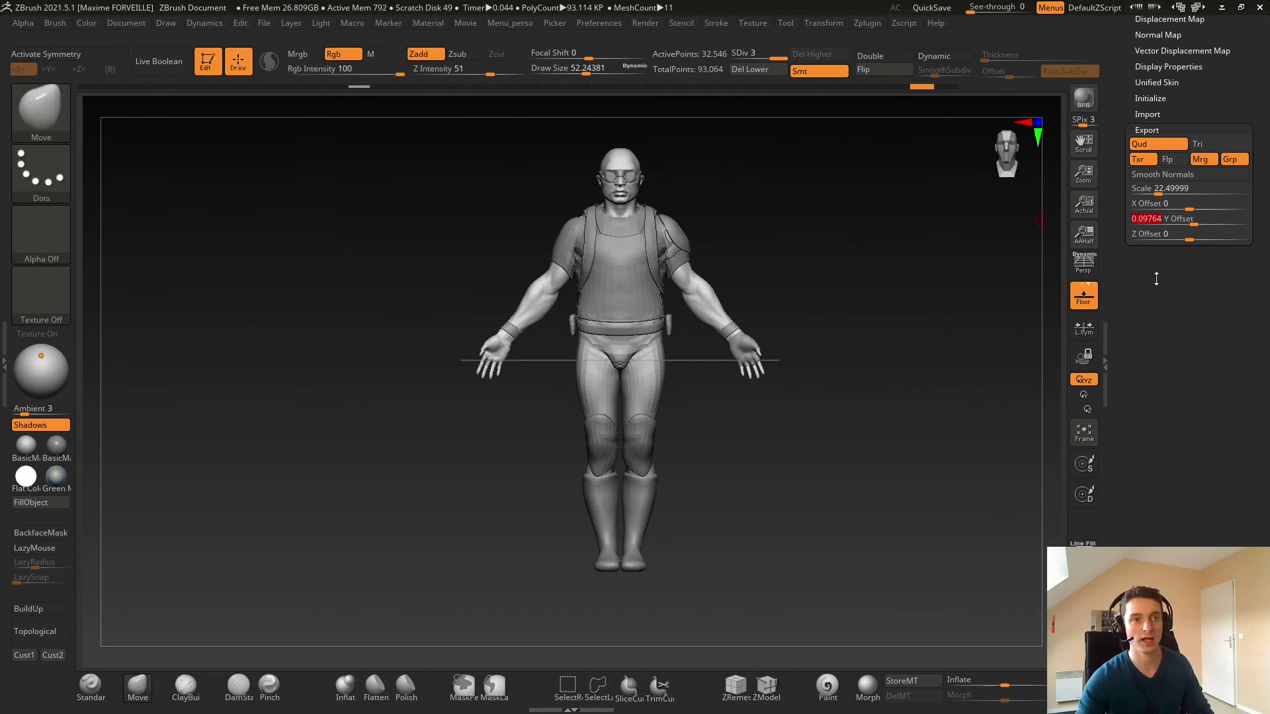
type("4")
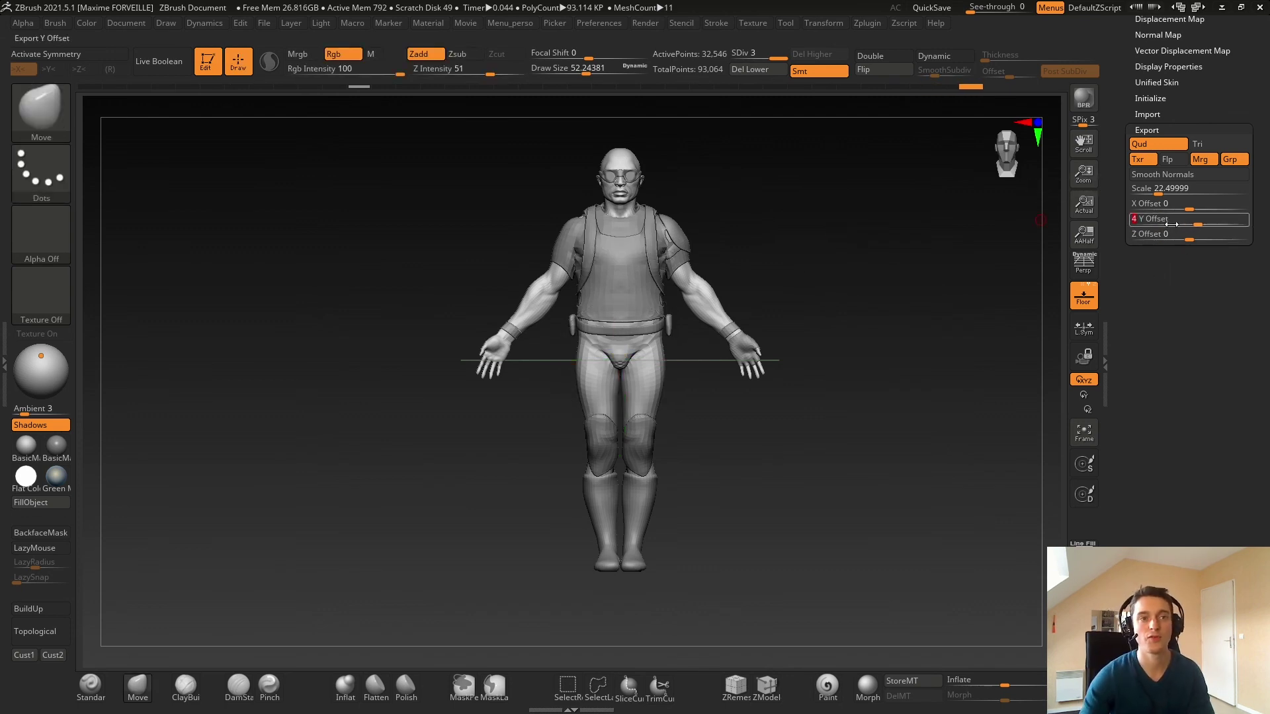